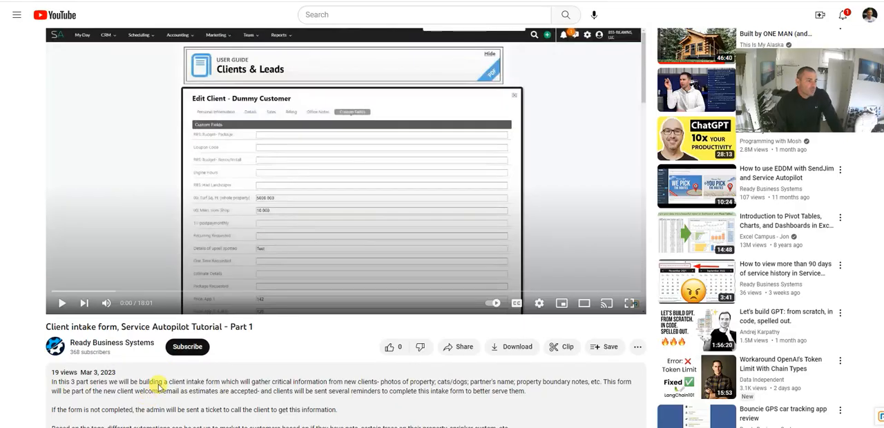
# Step: Review the three-part series outline in the YouTube video description, highlighting the lines for Part 1, Part 2 and Part 3
pyautogui.scroll(-1, 158, 383)
pyautogui.scroll(-2, 94, 366)
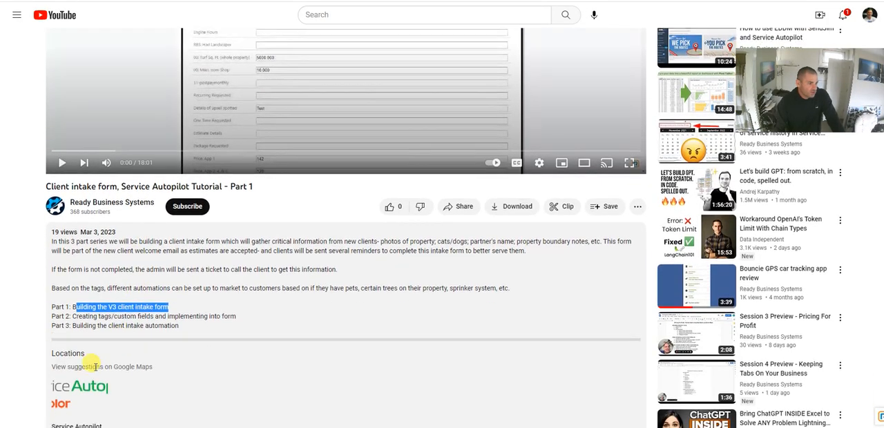
pyautogui.moveTo(61, 316); pyautogui.dragTo(128, 335)
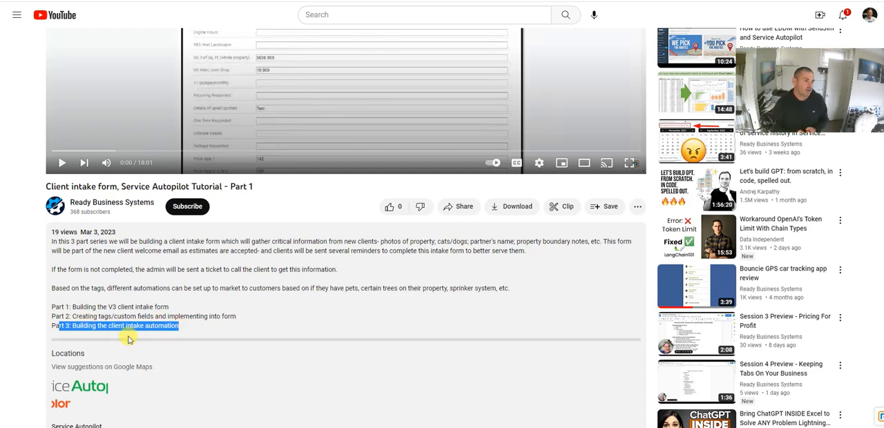
pyautogui.moveTo(170, 308); pyautogui.dragTo(69, 309)
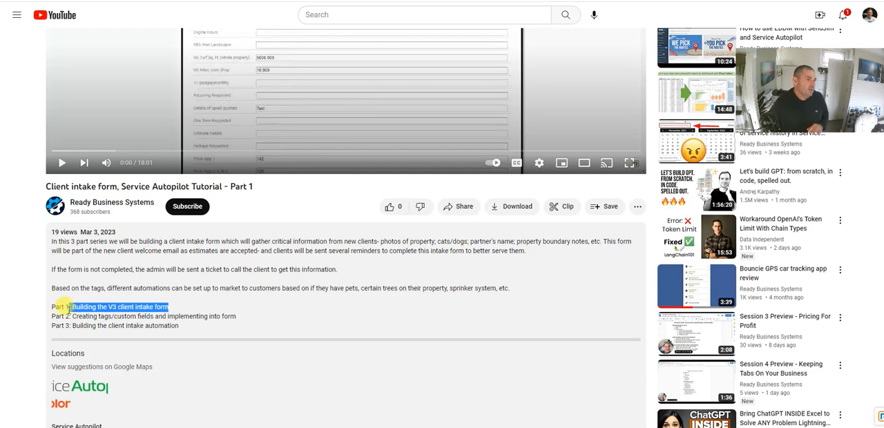
pyautogui.moveTo(59, 316); pyautogui.dragTo(304, 320)
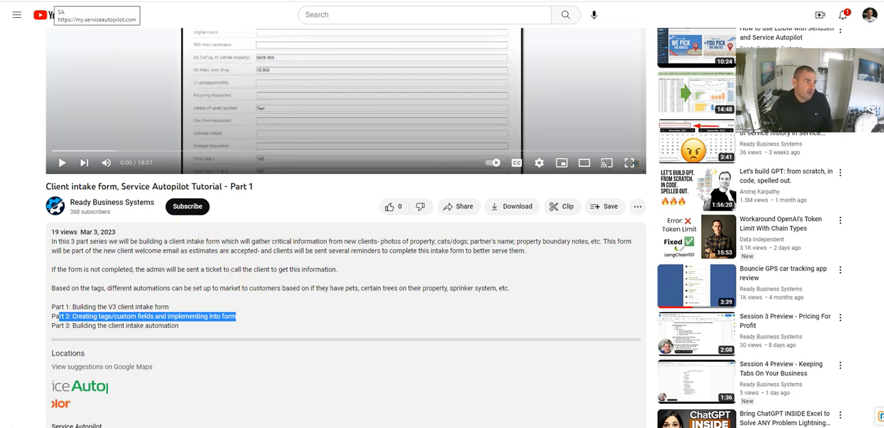
# Step: Switch to Service Autopilot, open My Day in a separate tab, search for "dummy" and open the dummy test client's record
pyautogui.click(76, 1)
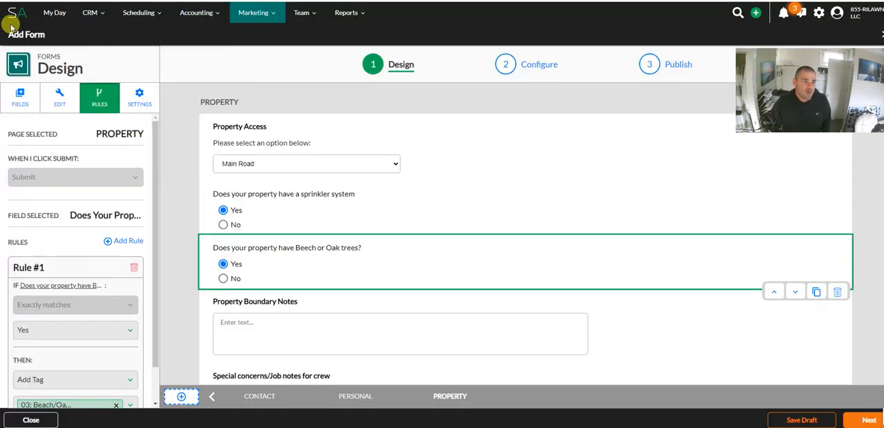
pyautogui.rightClick(56, 14)
pyautogui.click(73, 23)
pyautogui.click(703, 1)
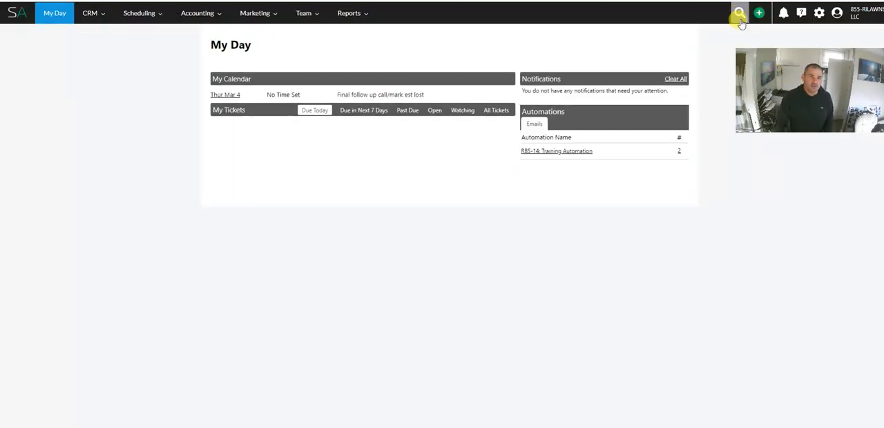
pyautogui.click(738, 13)
pyautogui.write('dummy')
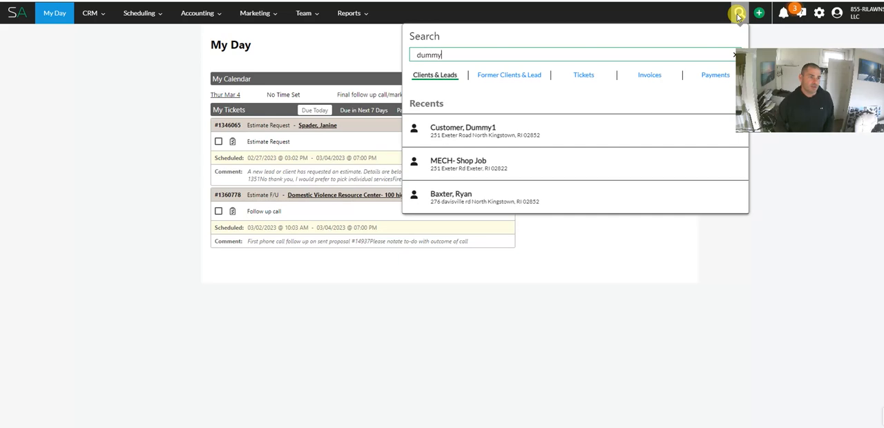
pyautogui.click(612, 128)
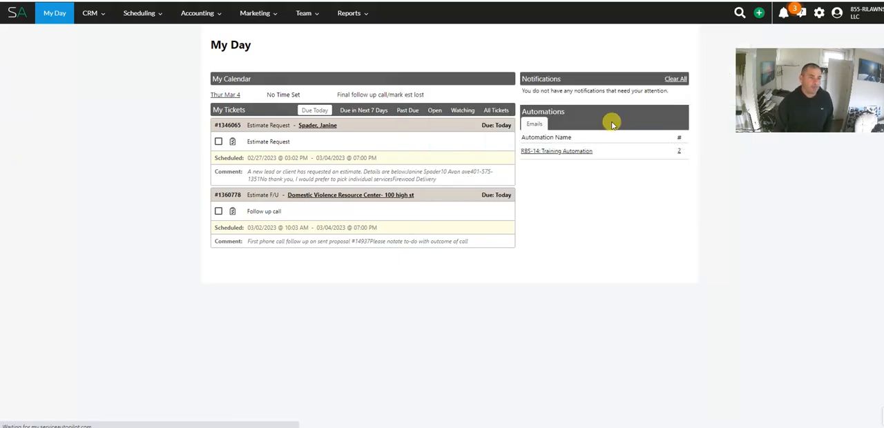
# Step: Expand the Details section of the dummy client's record and review its custom fields
pyautogui.scroll(-4, 296, 197)
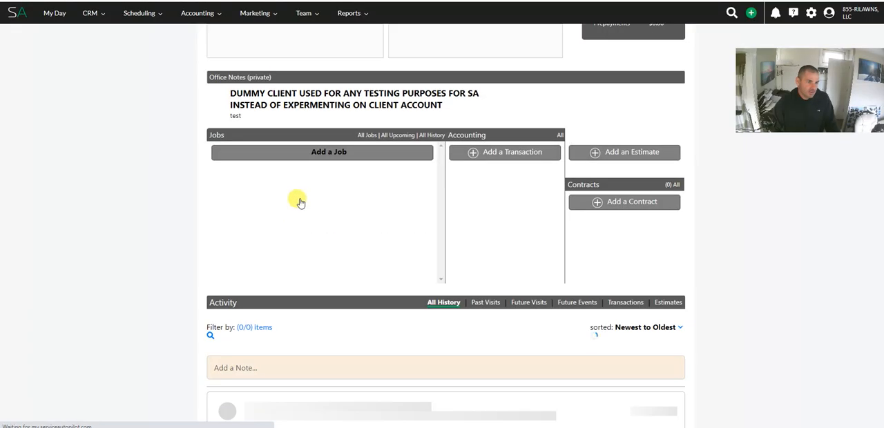
pyautogui.scroll(2, 339, 200)
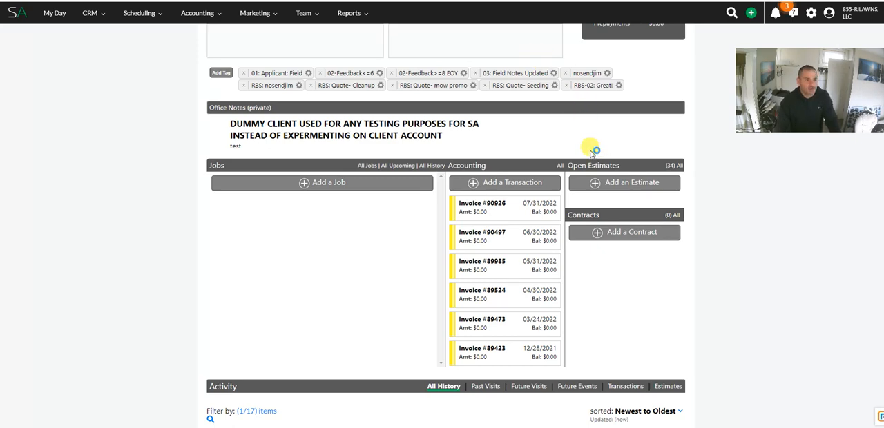
pyautogui.scroll(-3, 587, 153)
pyautogui.scroll(-5, 583, 133)
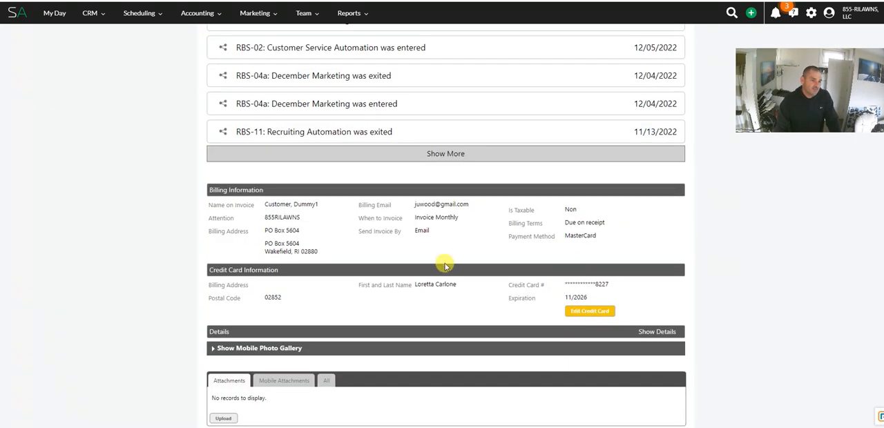
pyautogui.scroll(-1, 291, 322)
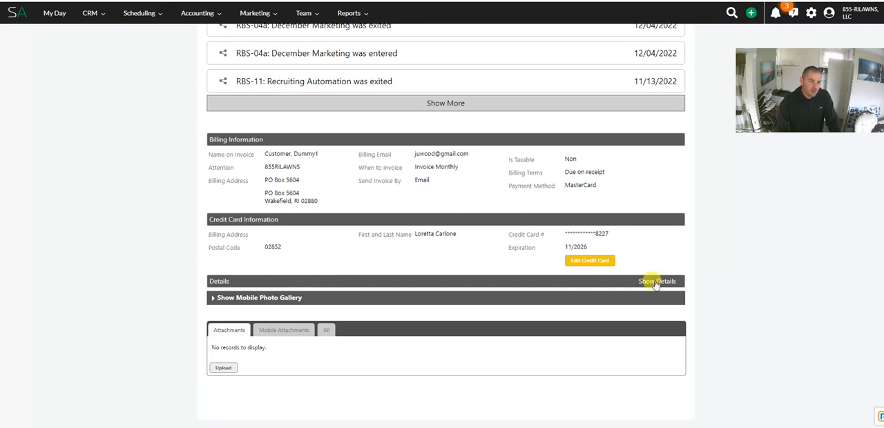
pyautogui.click(654, 283)
pyautogui.scroll(-1, 346, 359)
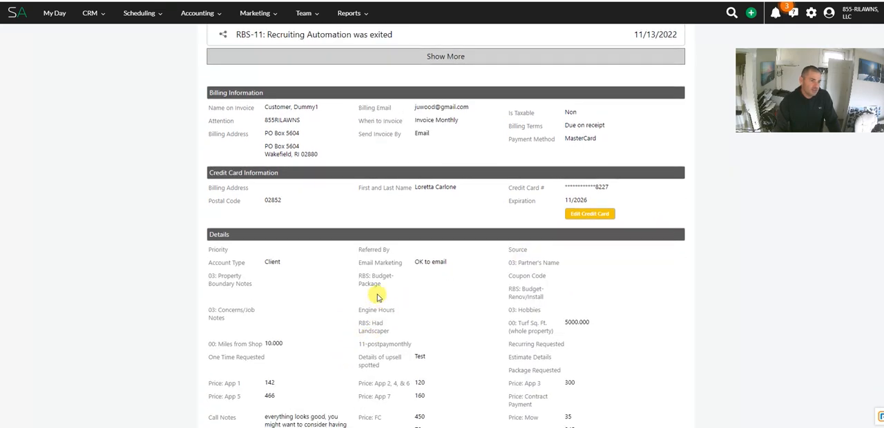
pyautogui.moveTo(412, 263); pyautogui.dragTo(464, 255)
pyautogui.scroll(-2, 442, 282)
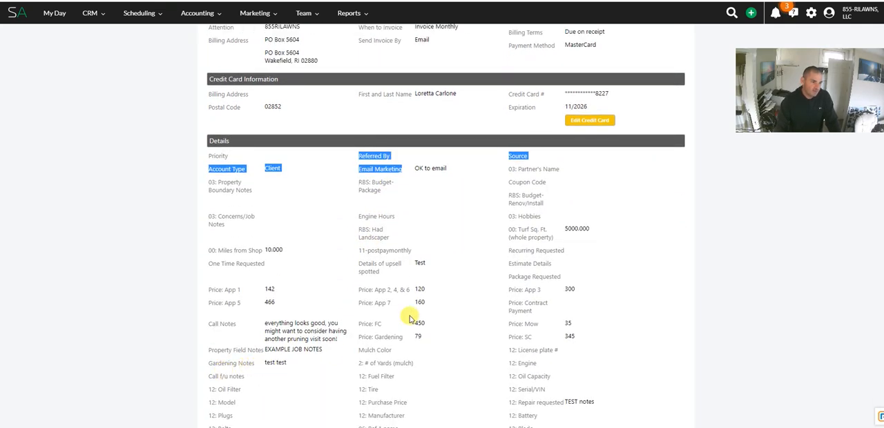
pyautogui.scroll(4, 293, 137)
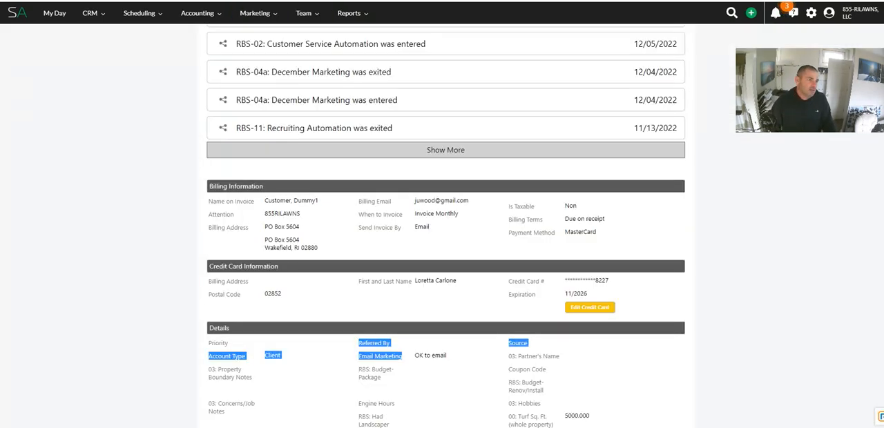
# Step: Open the marketing Automations list and look through the running automations
pyautogui.click(255, 13)
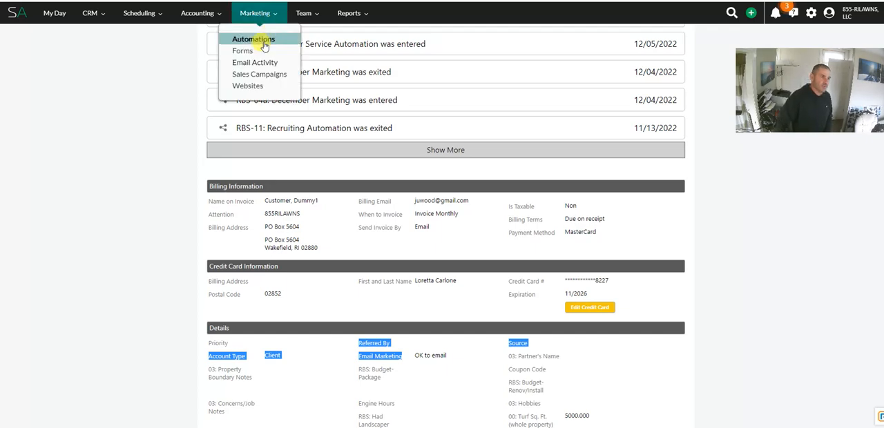
pyautogui.click(261, 41)
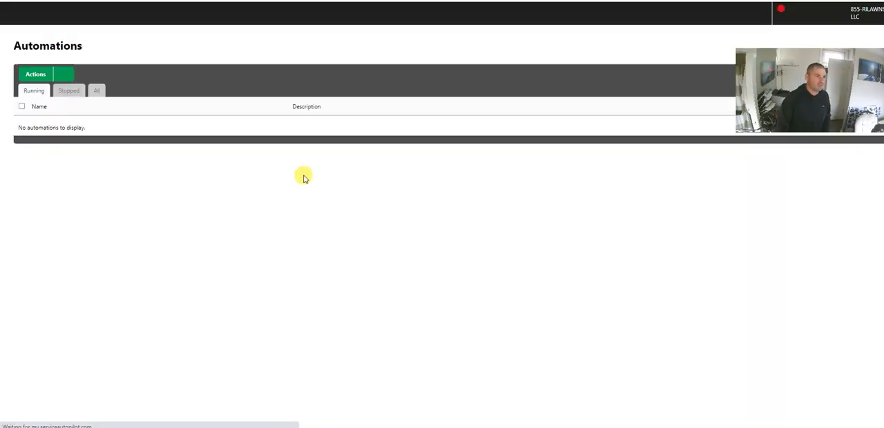
pyautogui.scroll(-1, 159, 202)
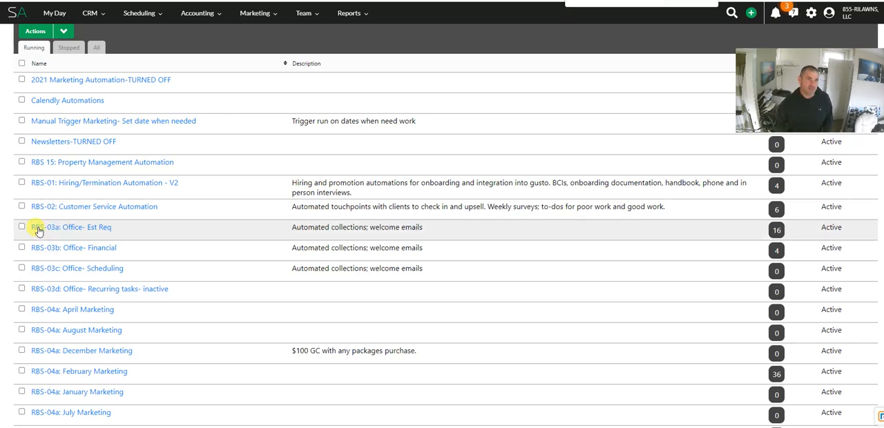
pyautogui.scroll(-6, 38, 232)
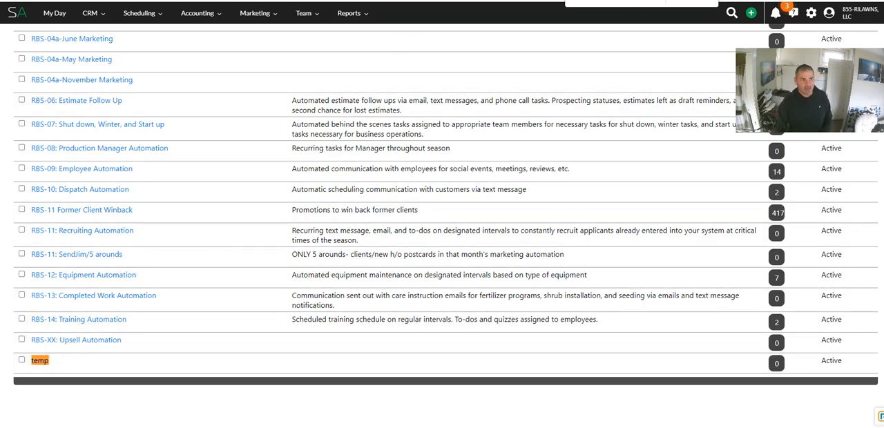
# Step: In the RBS-03a: Office- Est Req automation, inspect the start and stop rules of the Est Form Completed sequence
pyautogui.hotkey('ctrl', 'Tab')
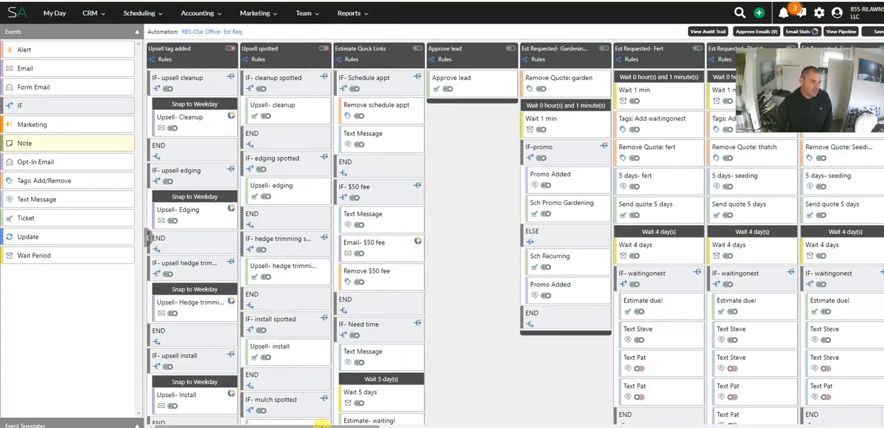
pyautogui.moveTo(321, 424); pyautogui.dragTo(722, 424)
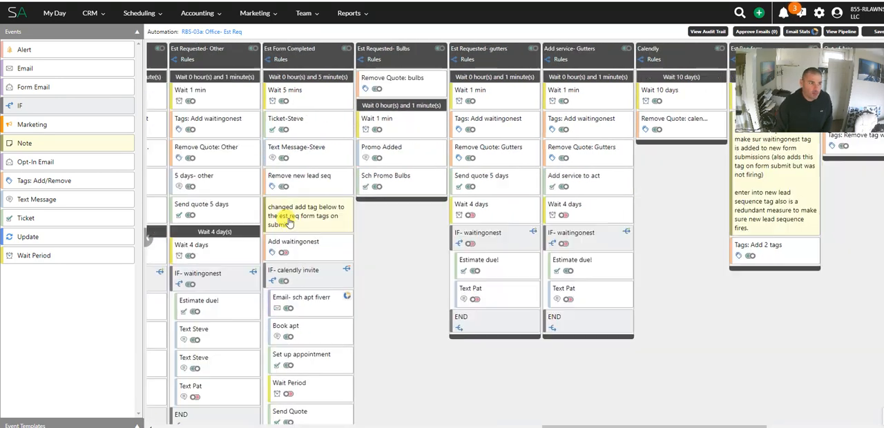
pyautogui.click(305, 64)
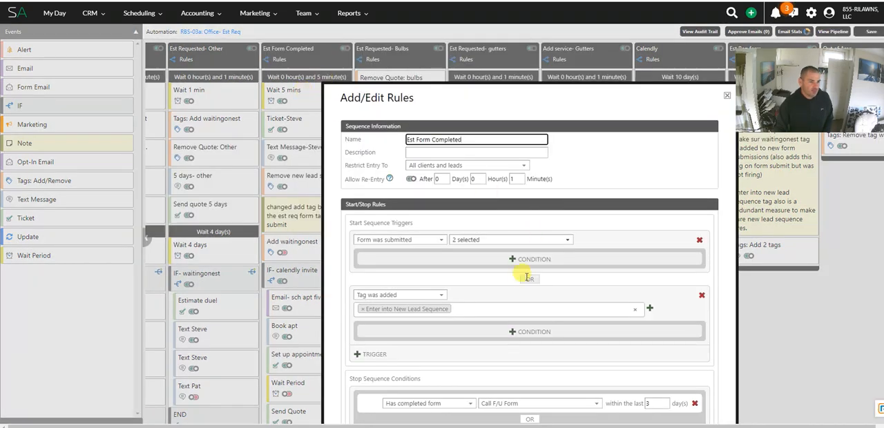
pyautogui.scroll(-3, 494, 271)
pyautogui.scroll(-2, 420, 201)
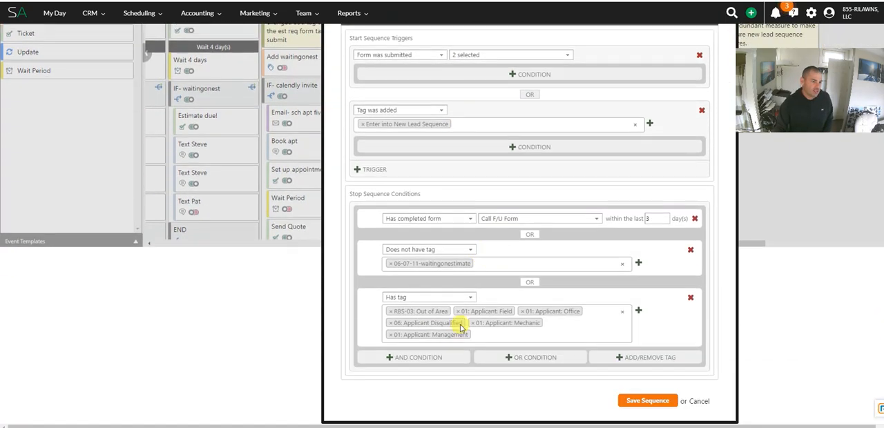
pyautogui.scroll(5, 546, 290)
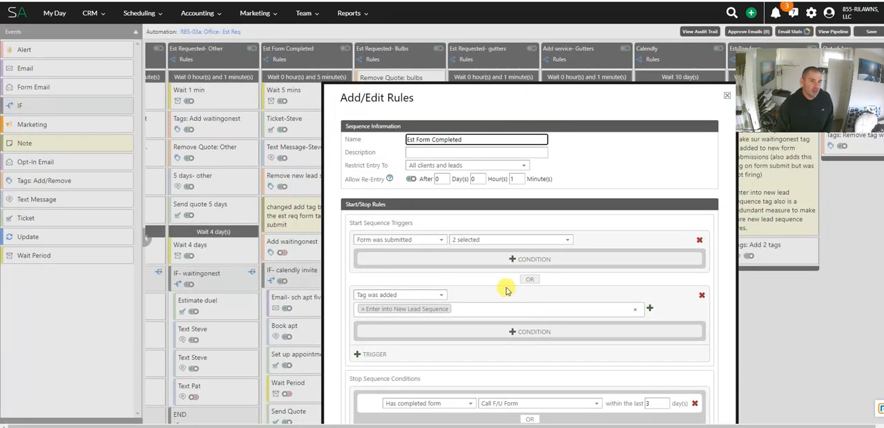
pyautogui.click(729, 96)
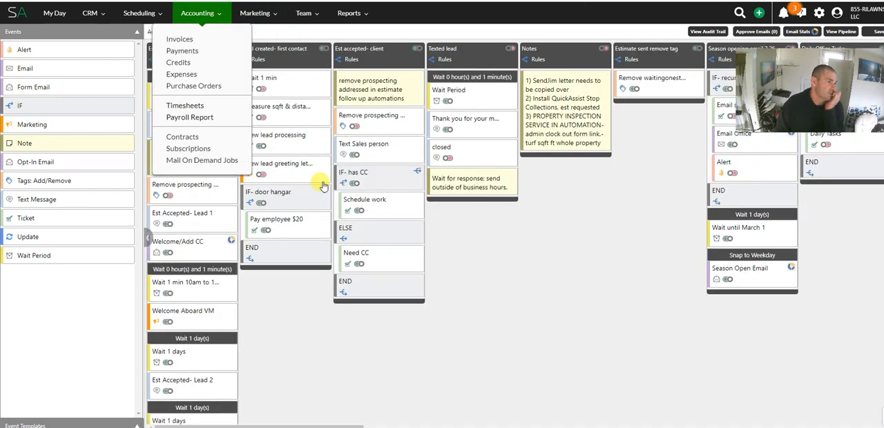
# Step: In RBS-03c: Office- Scheduling, open the Welcome/Add CC event of the Estimate accepted- lead sequence and preview its email document
pyautogui.moveTo(205, 58)
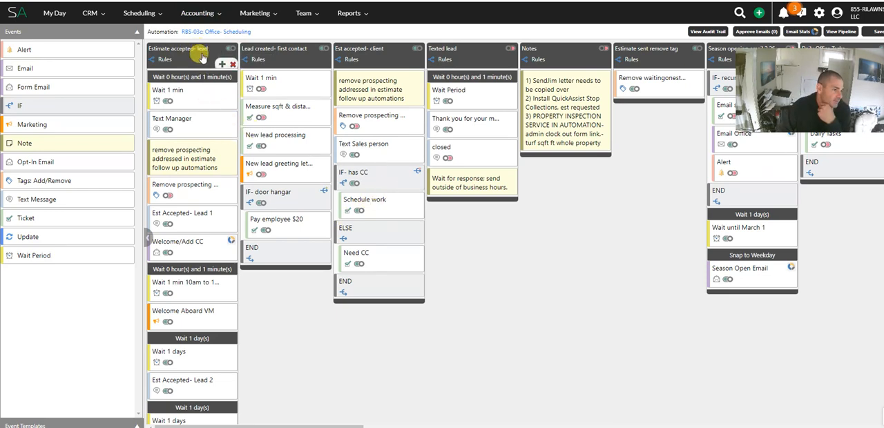
pyautogui.scroll(-2, 199, 97)
pyautogui.scroll(-1, 200, 113)
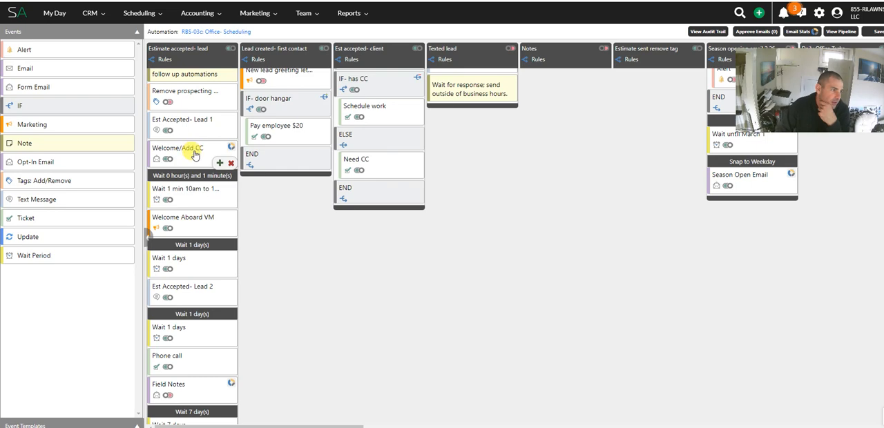
pyautogui.click(196, 152)
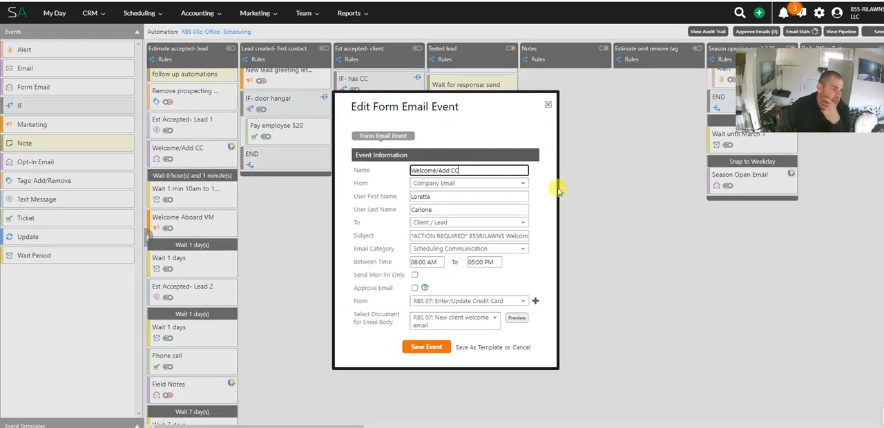
pyautogui.click(523, 320)
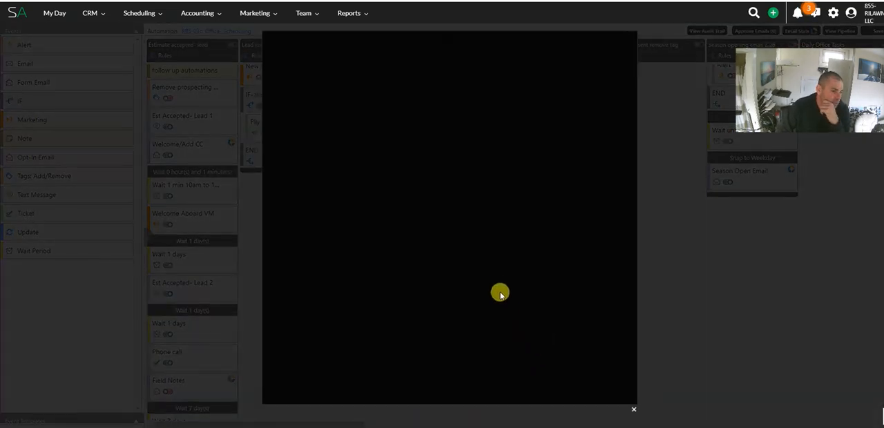
# Step: Examine the new client welcome email's client portal paragraph and the [formlink] placeholder in the card-on-file sentence
pyautogui.scroll(-2, 419, 247)
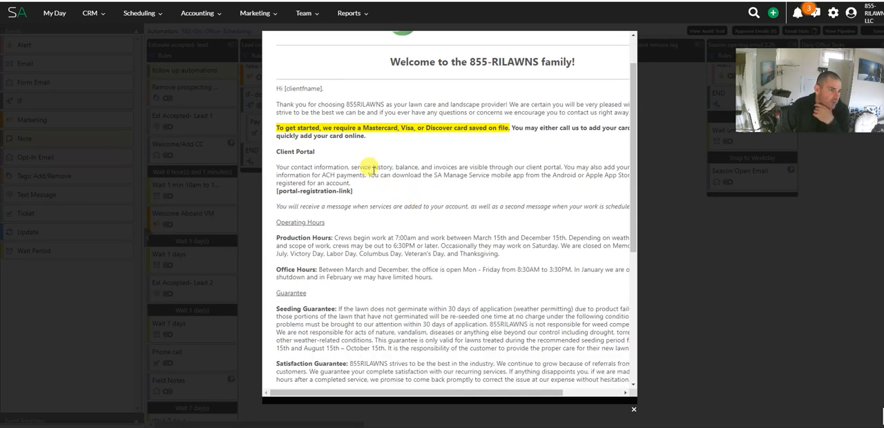
pyautogui.scroll(-1, 372, 165)
pyautogui.moveTo(307, 120); pyautogui.dragTo(396, 174)
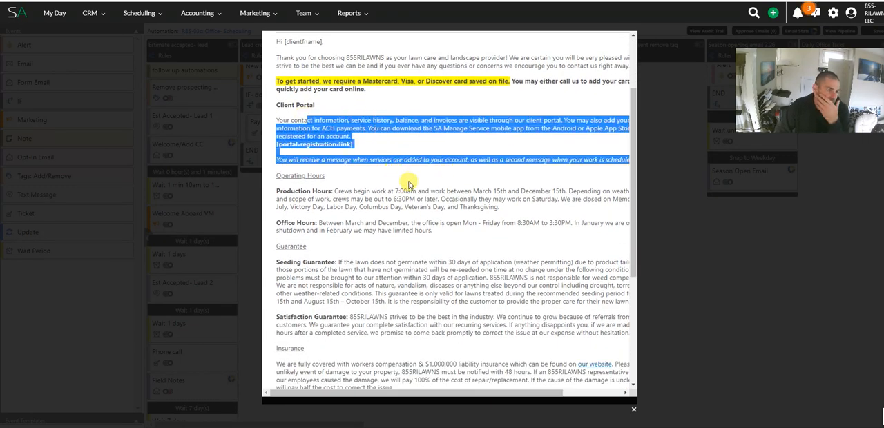
pyautogui.scroll(2, 413, 178)
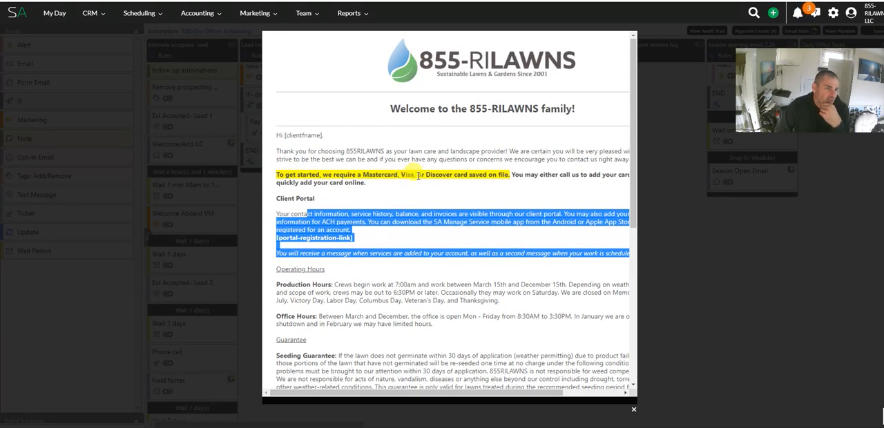
pyautogui.click(409, 155)
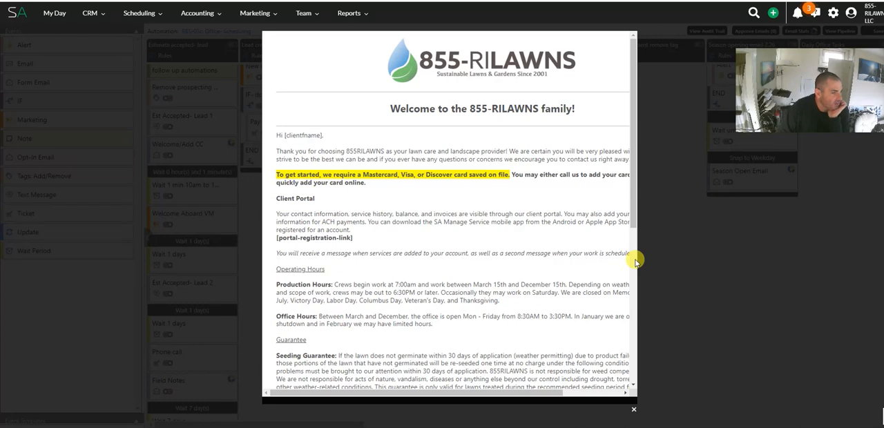
pyautogui.moveTo(526, 174); pyautogui.dragTo(375, 189)
pyautogui.click(575, 174)
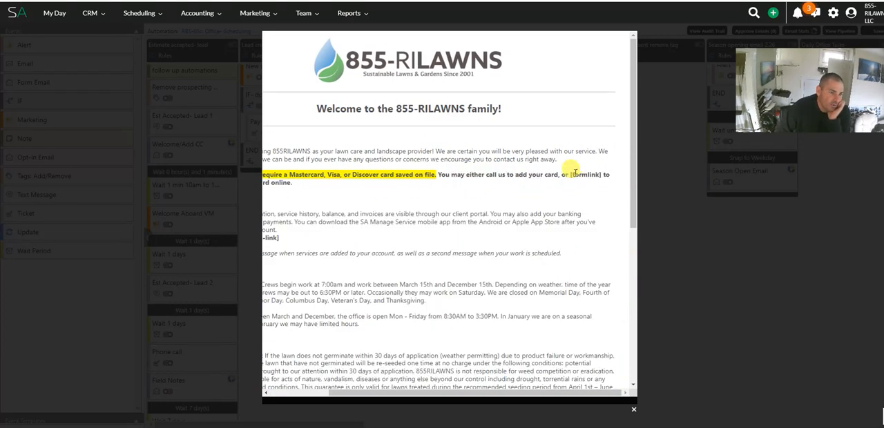
pyautogui.moveTo(563, 174); pyautogui.dragTo(603, 176)
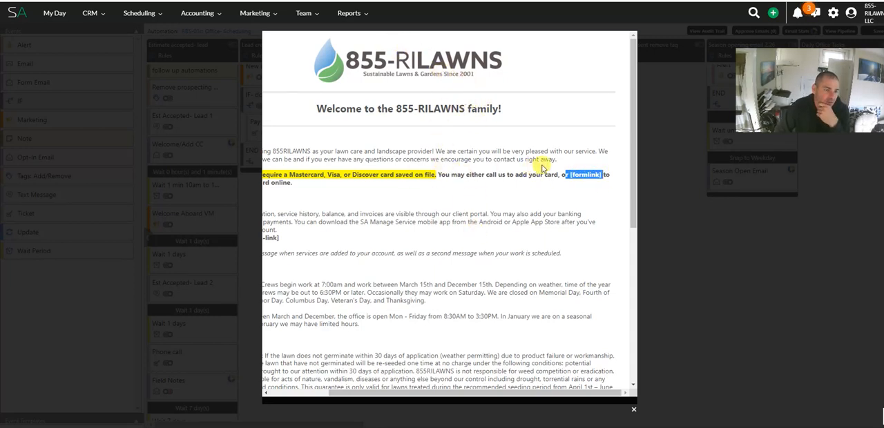
# Step: Review the card-on-file sentence in the welcome email and close the document preview
pyautogui.tripleClick(592, 174)
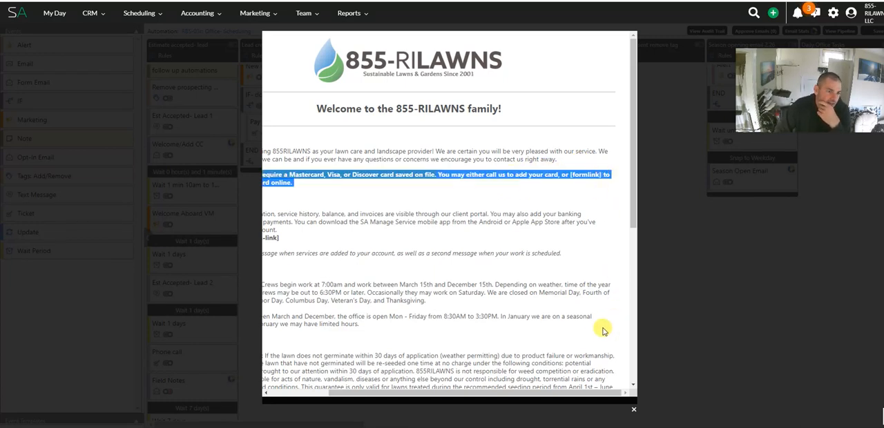
pyautogui.click(634, 410)
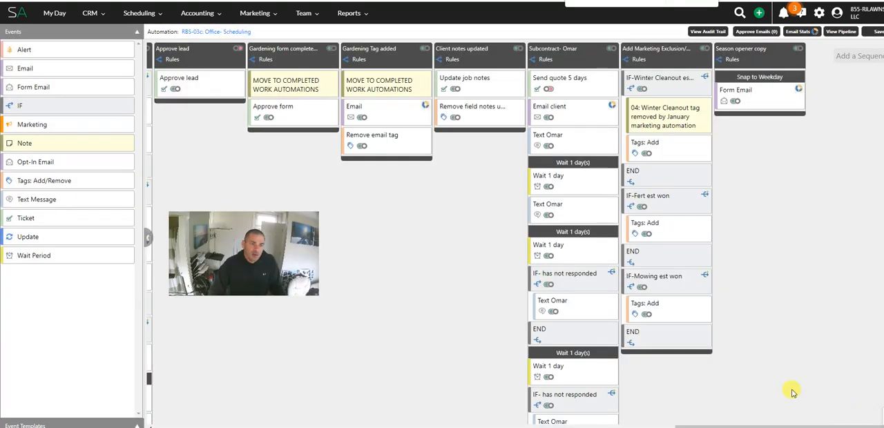
# Step: Add a sequence named "Lead intake form" to the RBS-03c: Office- Scheduling automation and restrict its entry to Leads
pyautogui.click(853, 56)
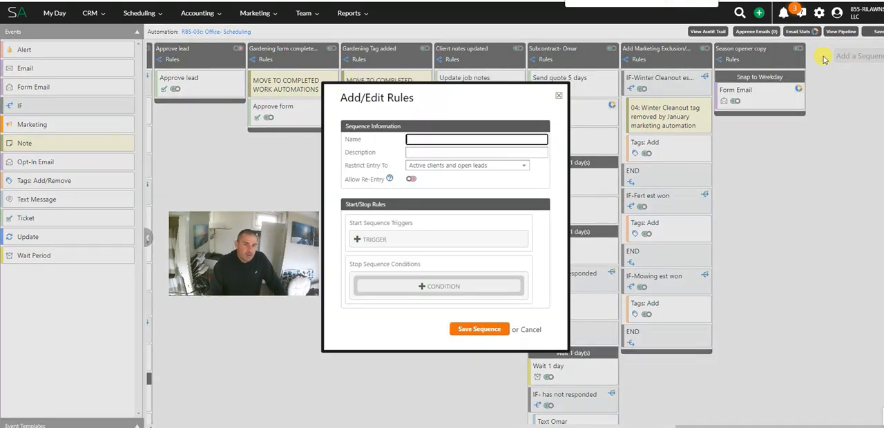
pyautogui.click(426, 166)
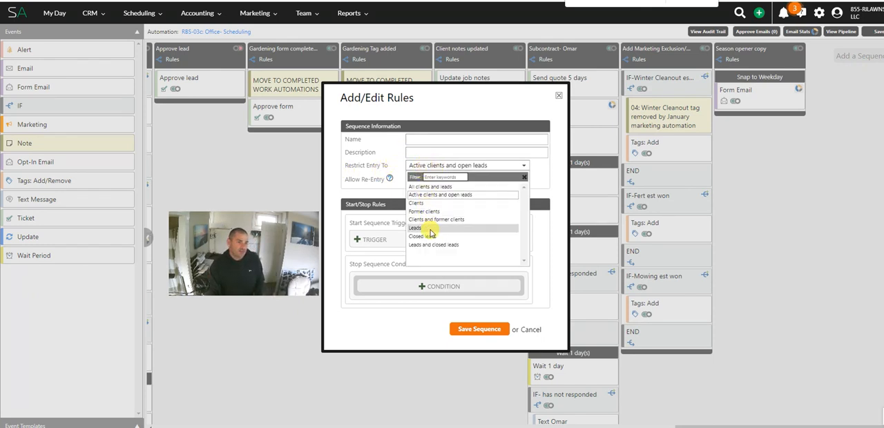
pyautogui.click(430, 229)
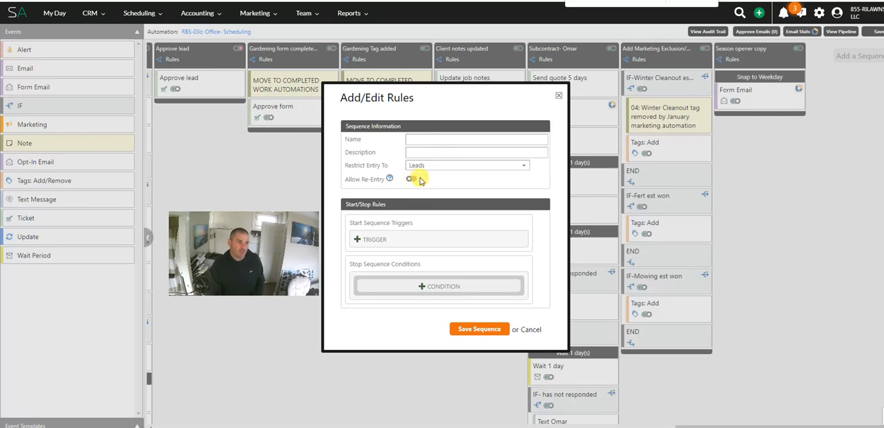
pyautogui.moveTo(340, 179); pyautogui.dragTo(384, 186)
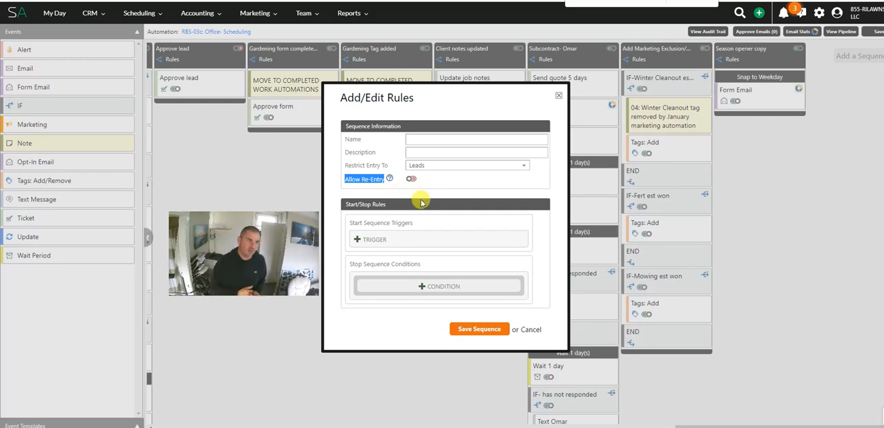
pyautogui.click(437, 138)
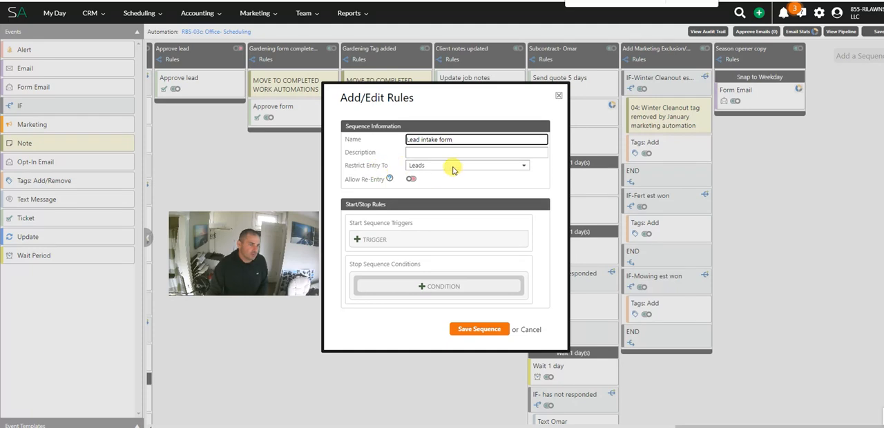
# Step: Add a "Credit card was updated" start trigger to the Lead intake form sequence
pyautogui.click(378, 241)
pyautogui.click(397, 242)
pyautogui.click(393, 253)
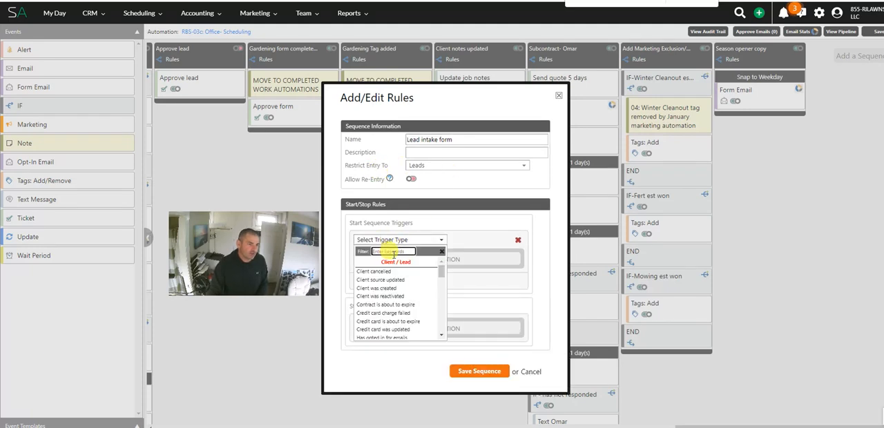
pyautogui.write('cred')
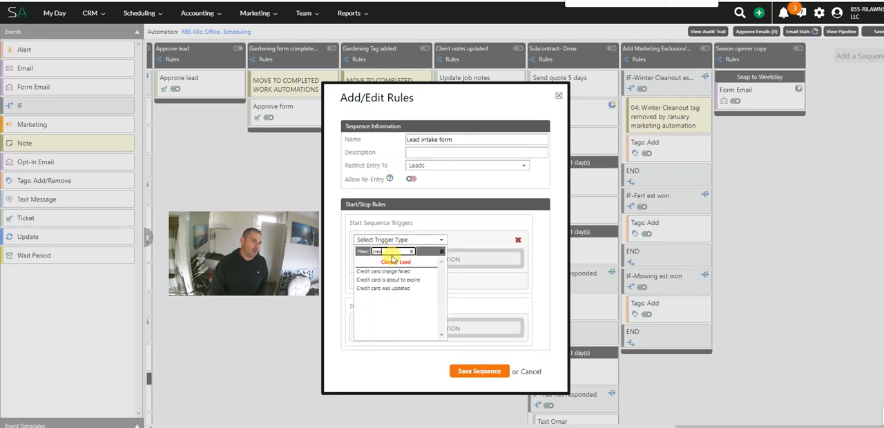
pyautogui.click(408, 289)
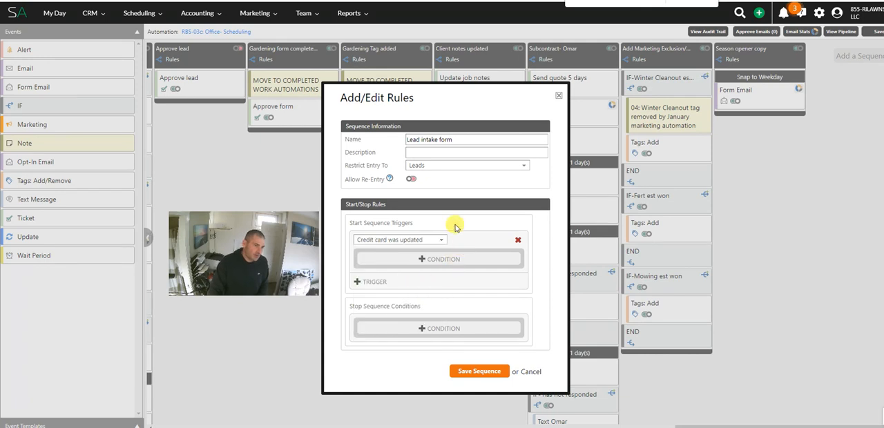
# Step: Try allowing re-entry for the sequence, switch it back off, and review the sequence name and start trigger
pyautogui.click(411, 179)
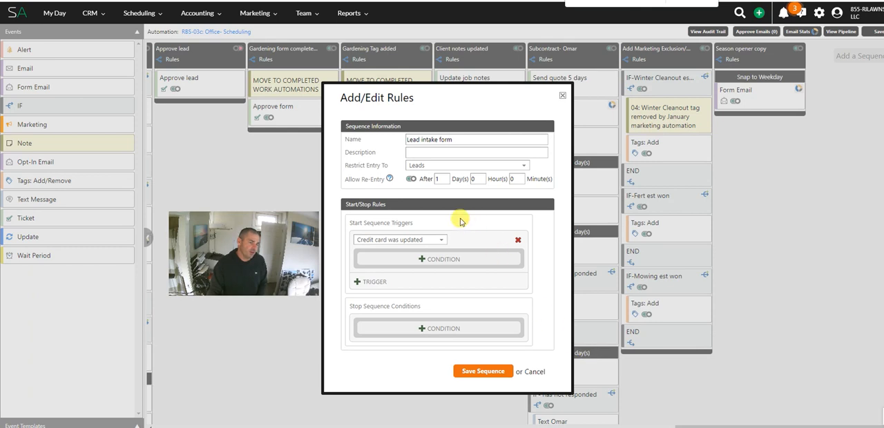
pyautogui.click(412, 179)
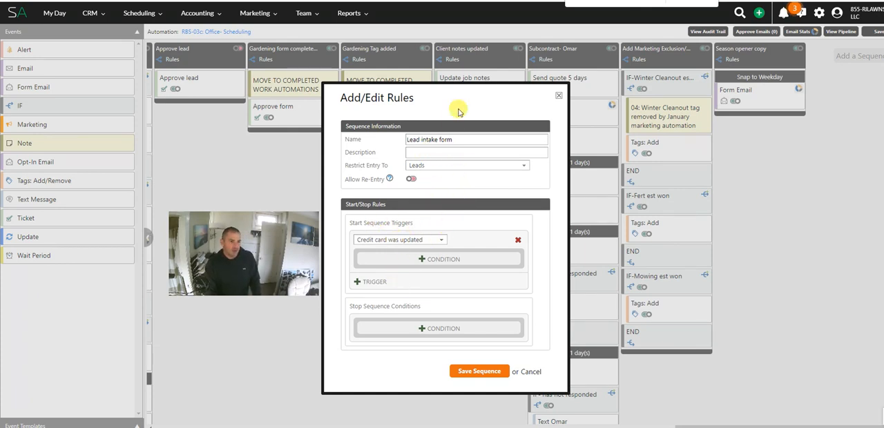
pyautogui.tripleClick(452, 138)
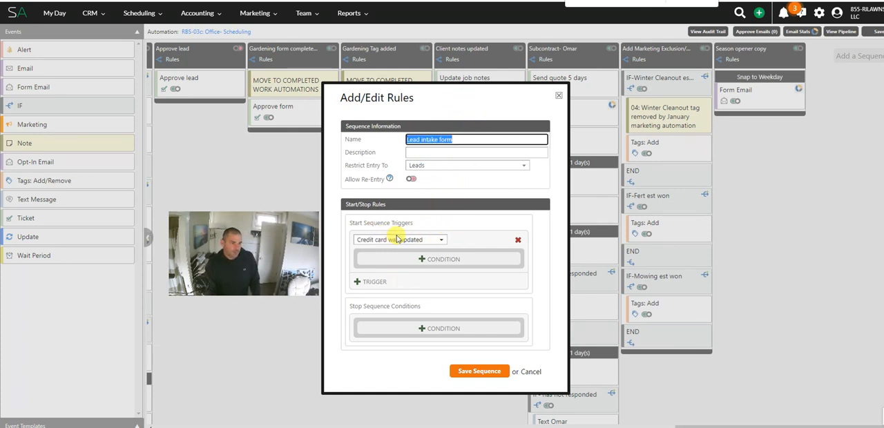
pyautogui.moveTo(362, 223); pyautogui.dragTo(435, 223)
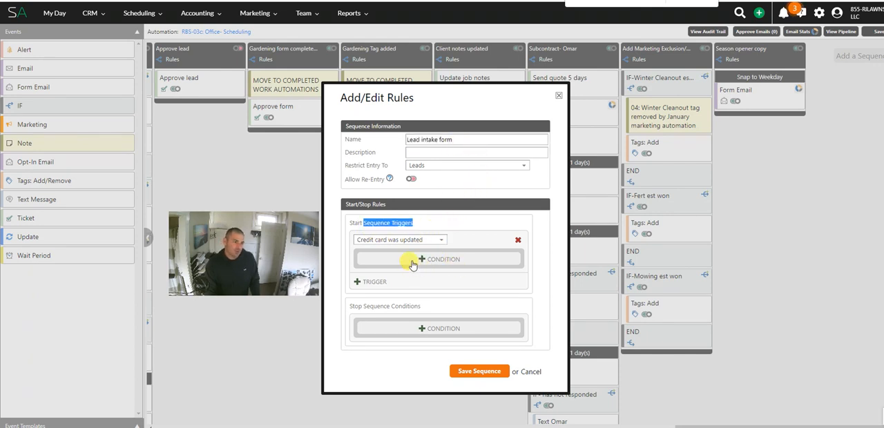
# Step: Add a stop condition for having completed the RBS-03: Client Intake Form within the last 10 days
pyautogui.click(432, 330)
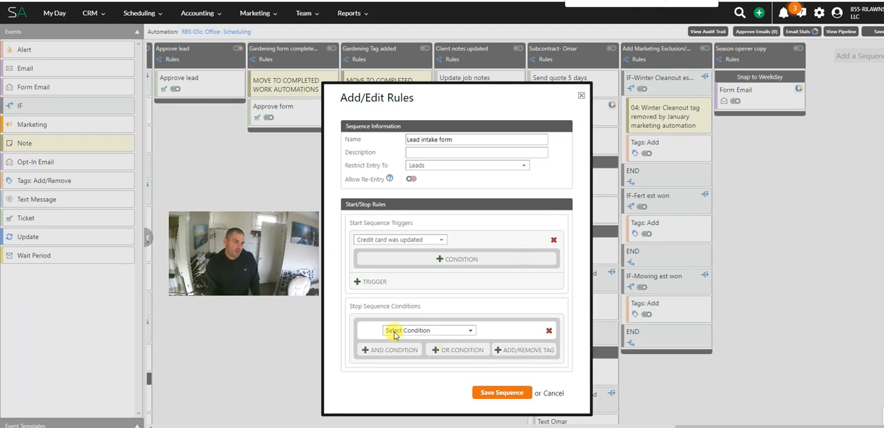
pyautogui.click(413, 333)
pyautogui.write('form')
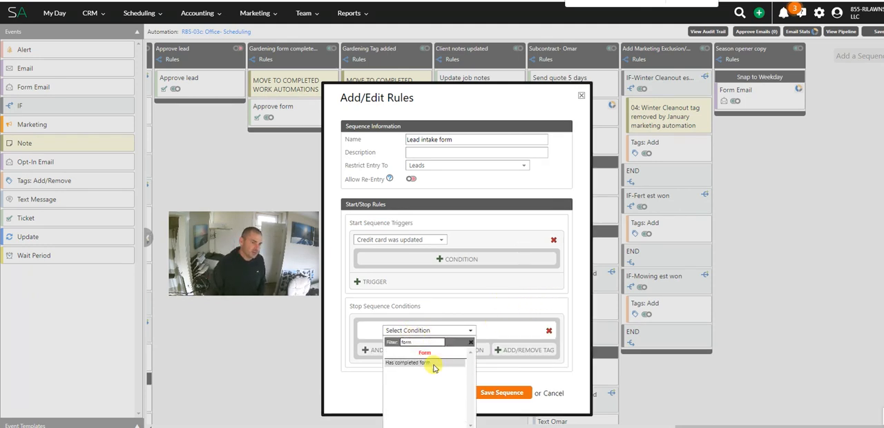
pyautogui.click(435, 362)
pyautogui.click(506, 333)
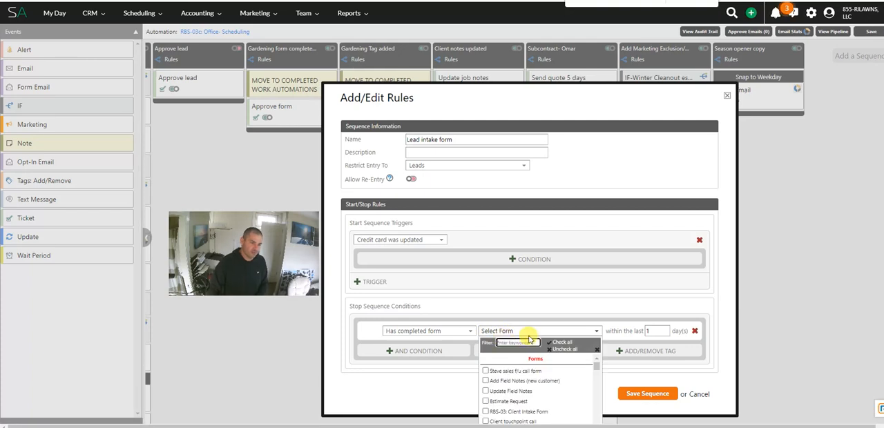
pyautogui.write('in')
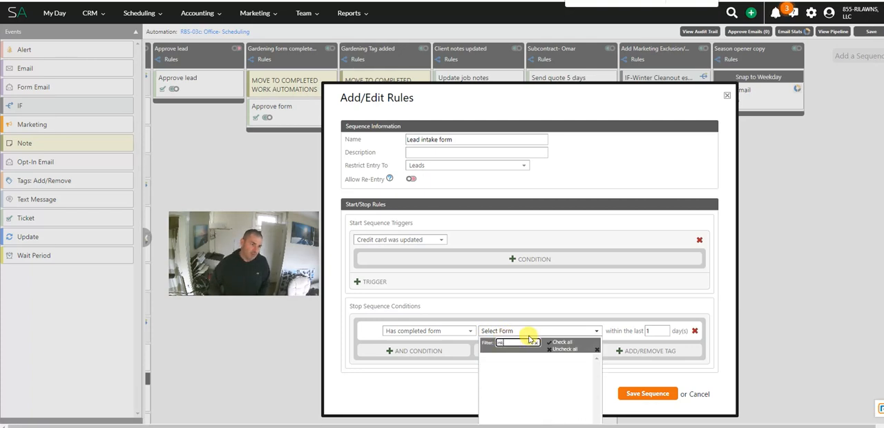
pyautogui.write('tak')
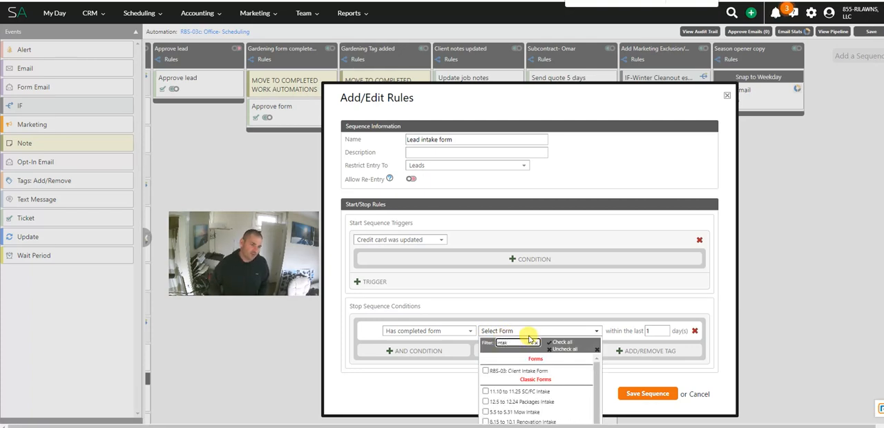
pyautogui.click(486, 371)
pyautogui.click(571, 294)
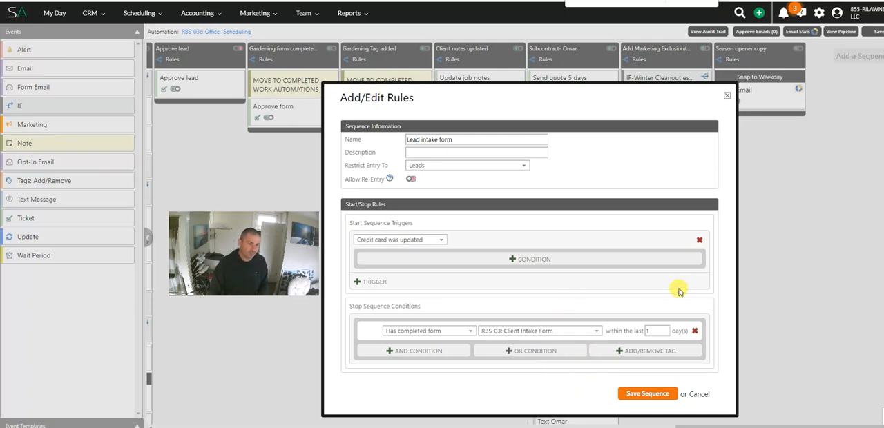
pyautogui.click(656, 330)
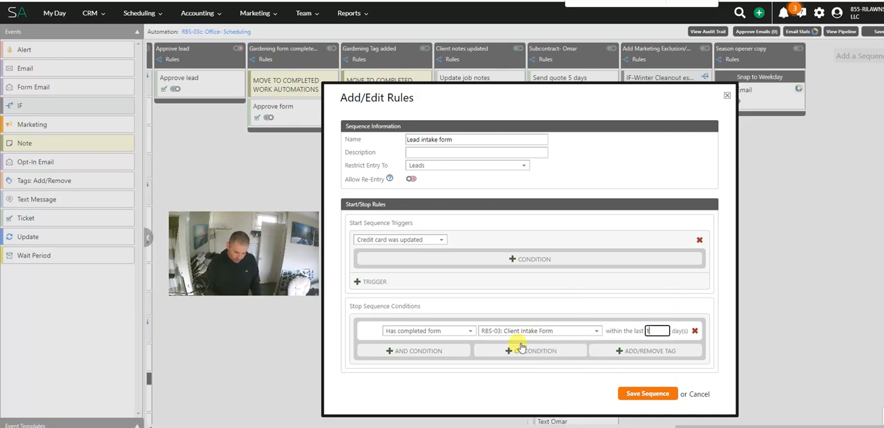
# Step: Discard the extra empty start trigger and save the Lead intake form sequence
pyautogui.click(576, 281)
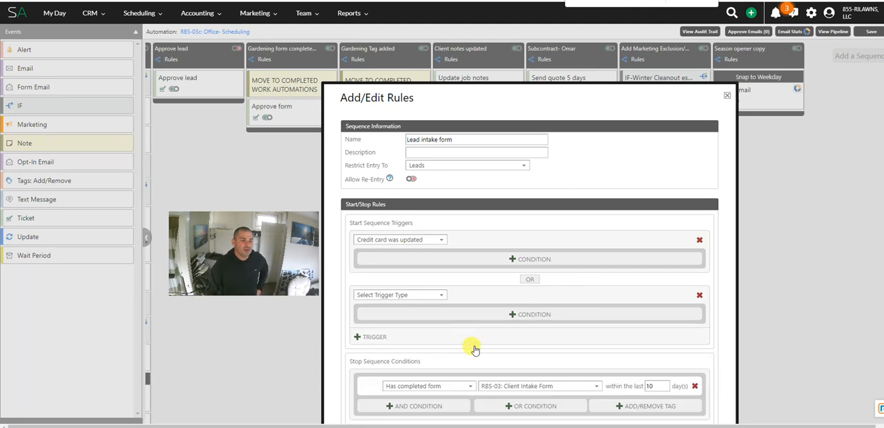
pyautogui.click(699, 295)
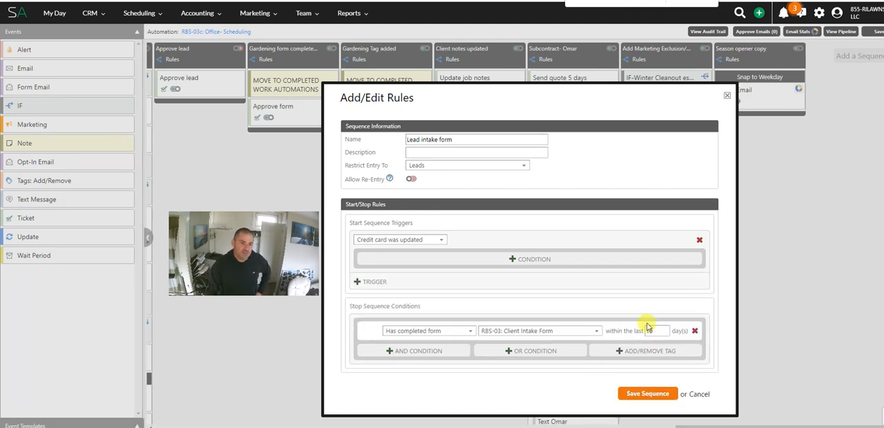
pyautogui.click(648, 393)
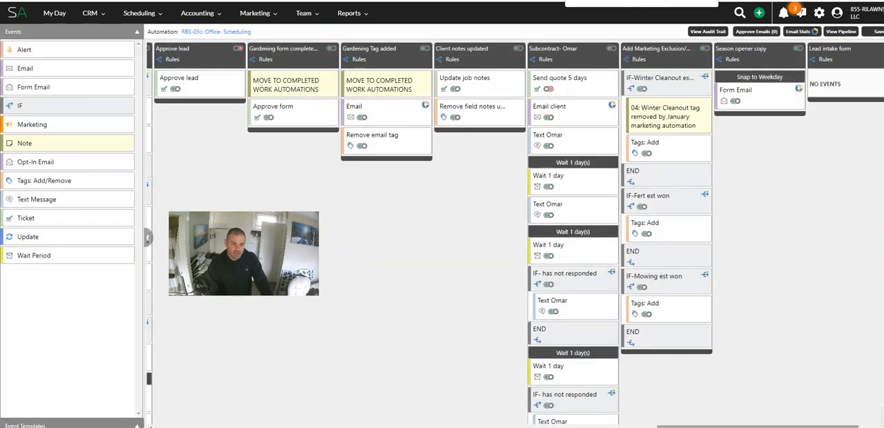
# Step: Reopen the rules of the Lead intake form sequence to check them, and close them without changes
pyautogui.moveTo(794, 427); pyautogui.dragTo(819, 427)
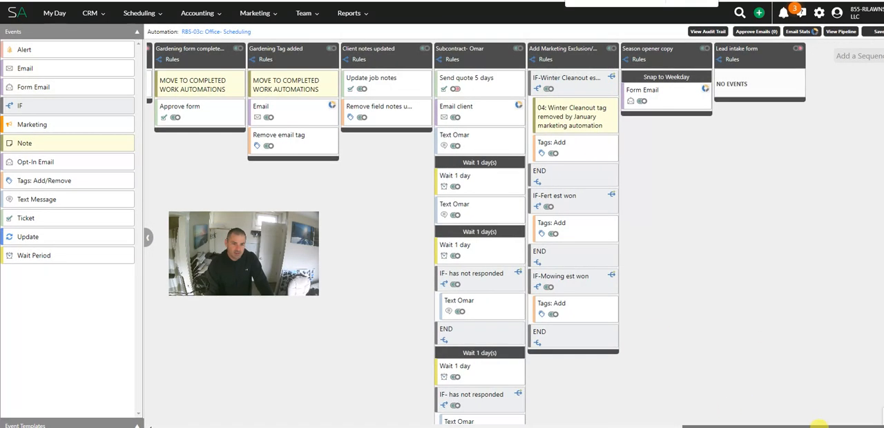
pyautogui.click(763, 53)
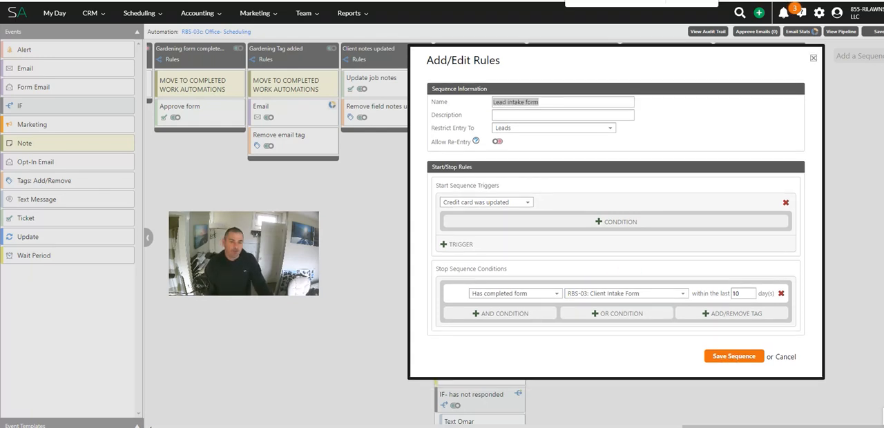
pyautogui.click(785, 357)
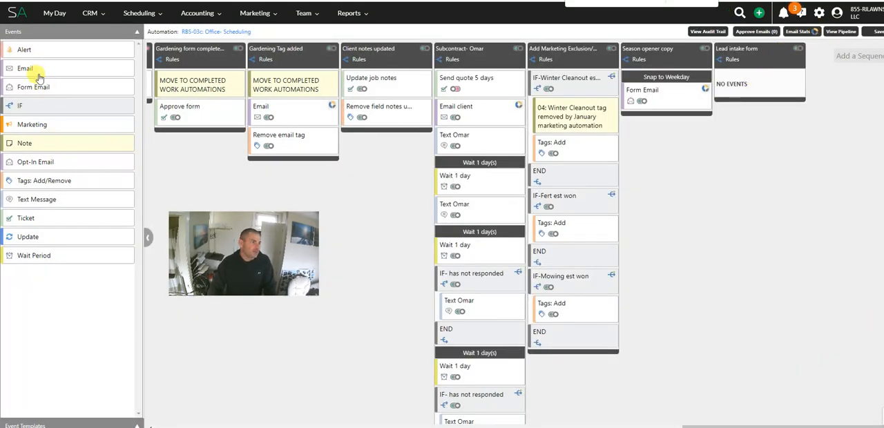
# Step: Add a Form Email event to the Lead intake form sequence and name it "Intake form request"
pyautogui.moveTo(37, 87); pyautogui.dragTo(750, 79)
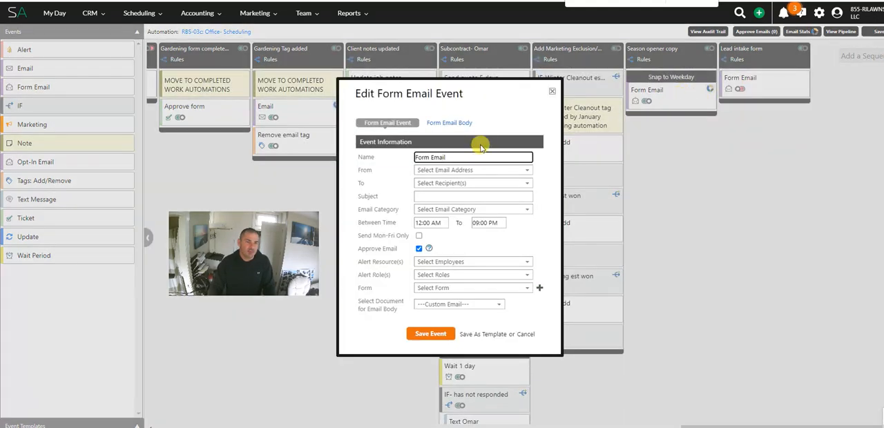
pyautogui.moveTo(474, 157); pyautogui.dragTo(322, 161)
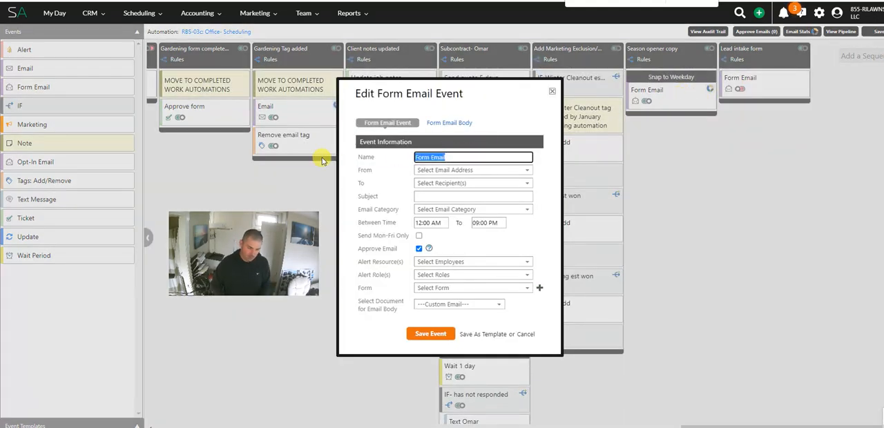
pyautogui.press('BackSpace')
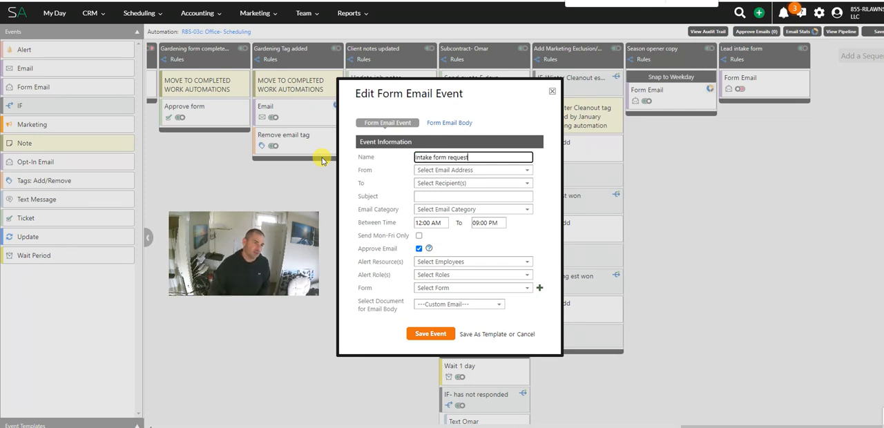
# Step: Set the form email to go from Company Email to Client / Lead, with Critical Communication as its email category
pyautogui.click(469, 170)
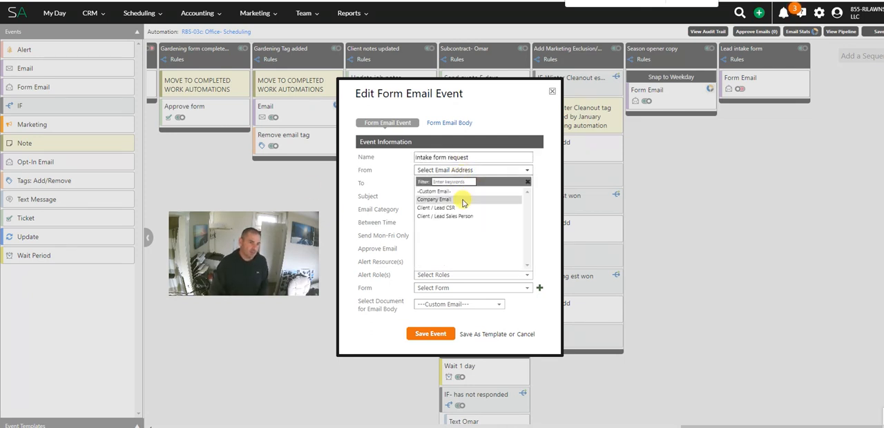
pyautogui.click(464, 201)
pyautogui.click(469, 209)
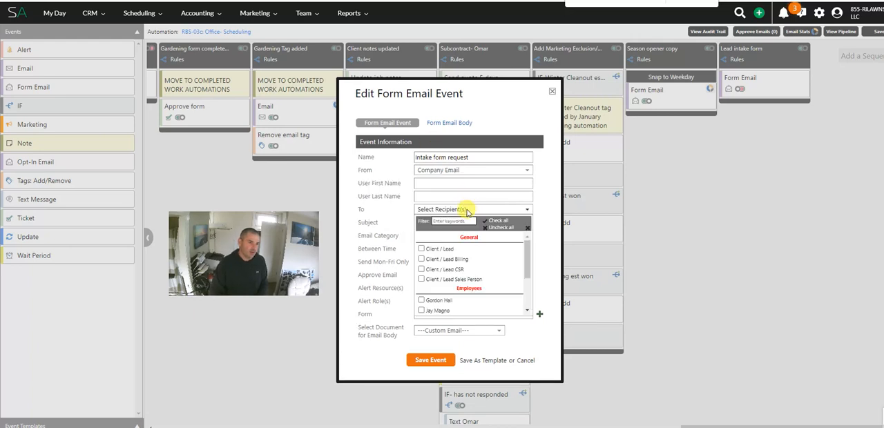
pyautogui.click(452, 250)
pyautogui.click(399, 177)
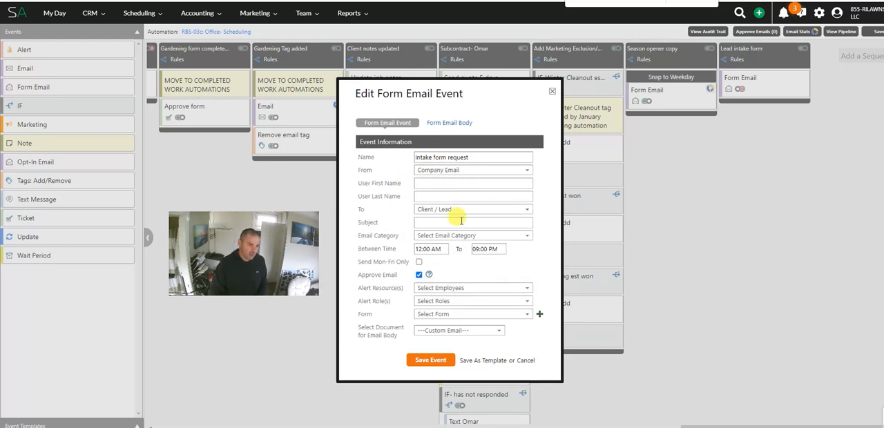
pyautogui.click(456, 221)
pyautogui.click(456, 238)
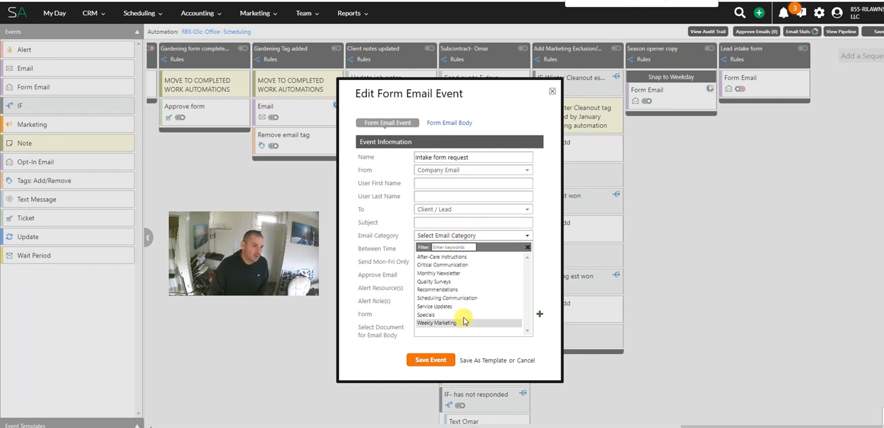
pyautogui.click(455, 266)
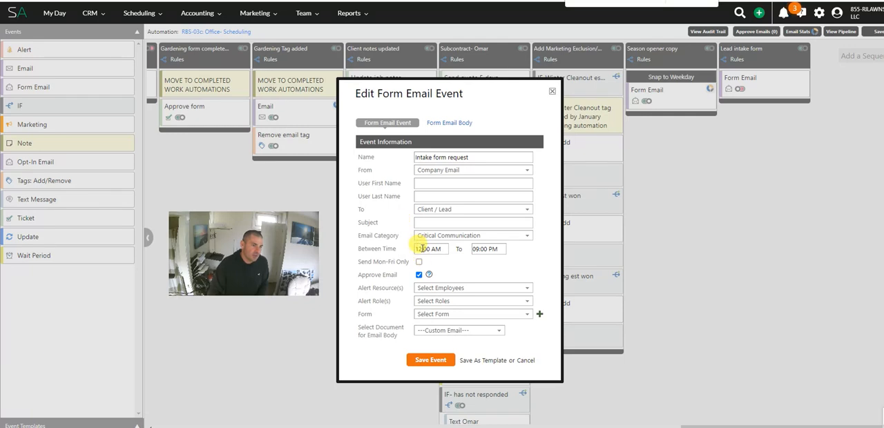
# Step: Set the form email's sending window to 08:00 AM to 09:00 PM and turn off Approve Email
pyautogui.click(419, 250)
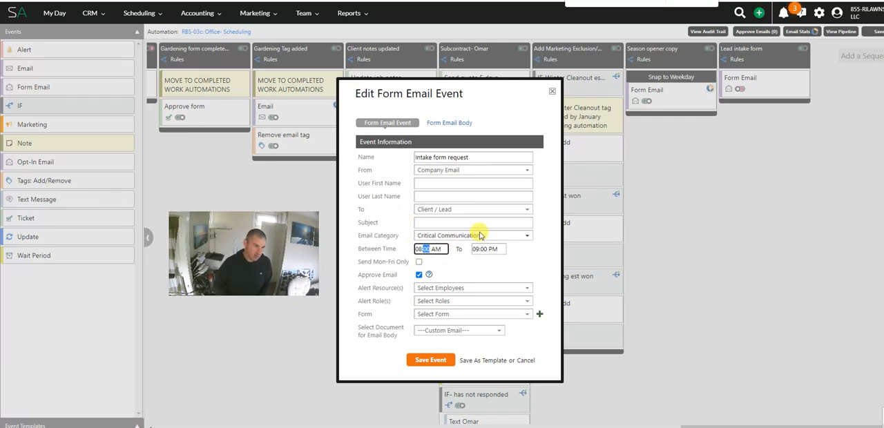
pyautogui.press('Tab')
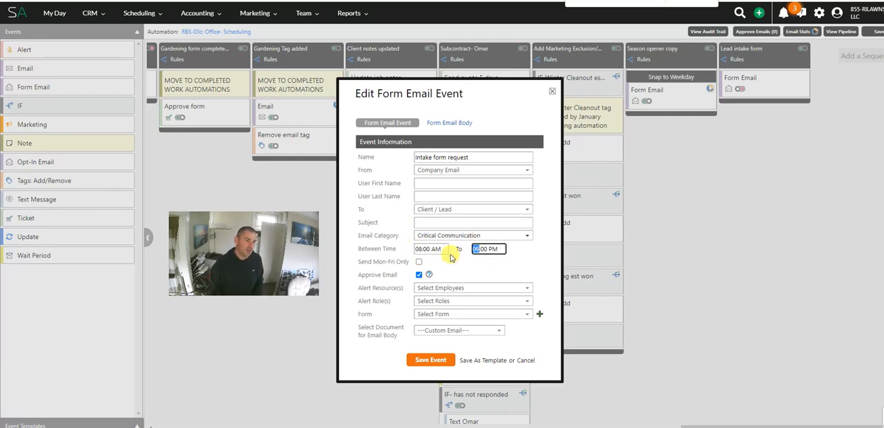
pyautogui.click(419, 275)
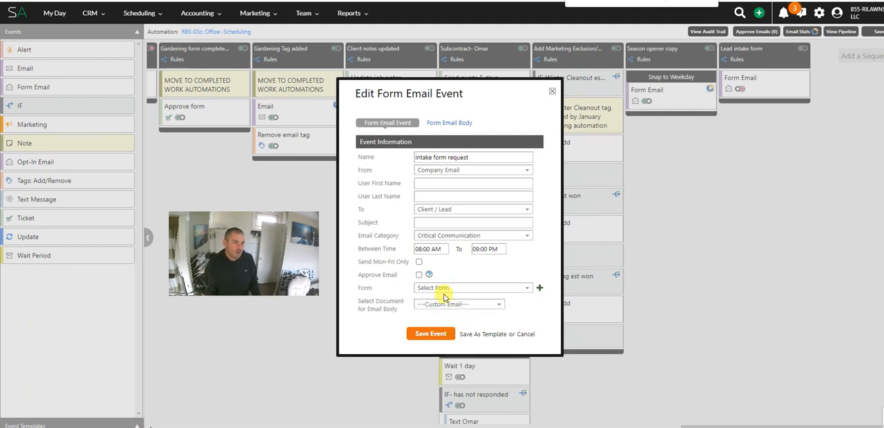
# Step: Select RBS 07: Enter/Update Credit Card as the form for the email event
pyautogui.click(443, 288)
pyautogui.write('Ente')
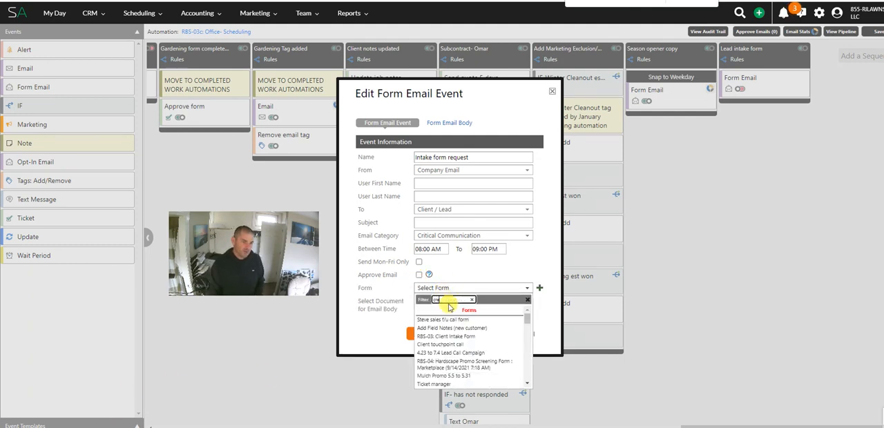
pyautogui.click(445, 320)
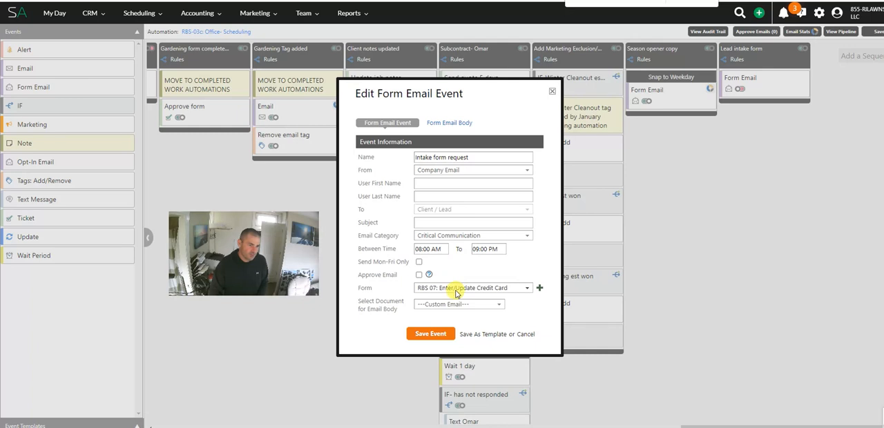
# Step: Set the event's form to RBS-03: Client Intake Form, keep Custom Email as the body document, and save the event
pyautogui.click(469, 288)
pyautogui.moveTo(445, 299); pyautogui.dragTo(357, 304)
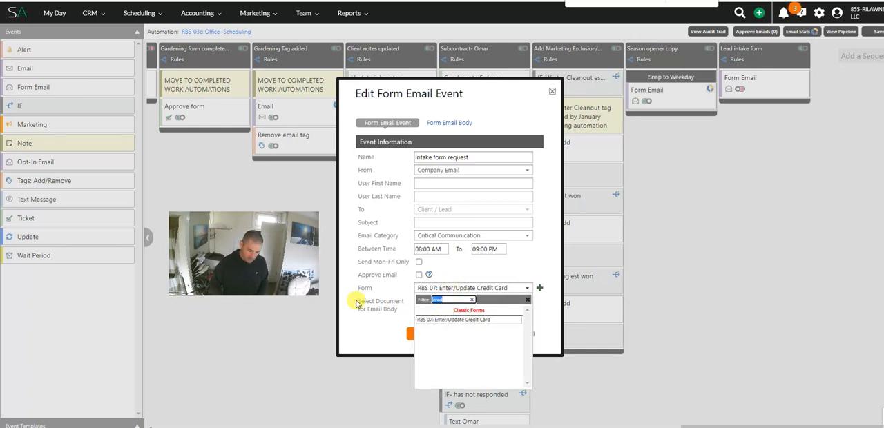
pyautogui.write('intake')
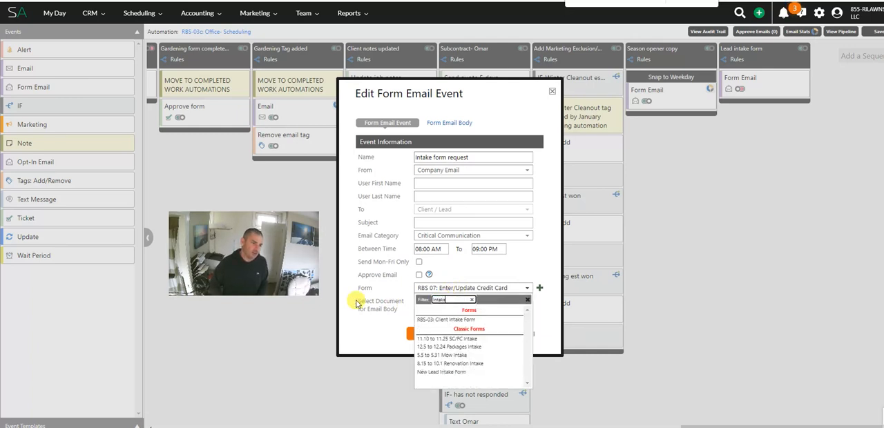
pyautogui.click(427, 320)
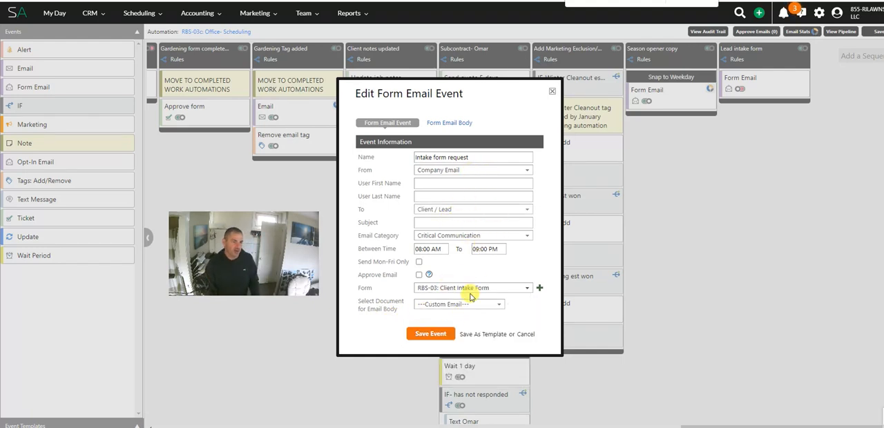
pyautogui.click(462, 306)
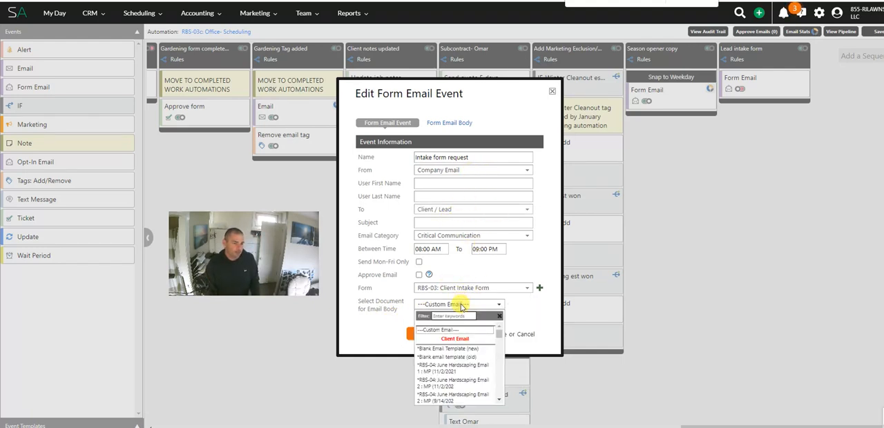
pyautogui.click(462, 306)
pyautogui.click(433, 334)
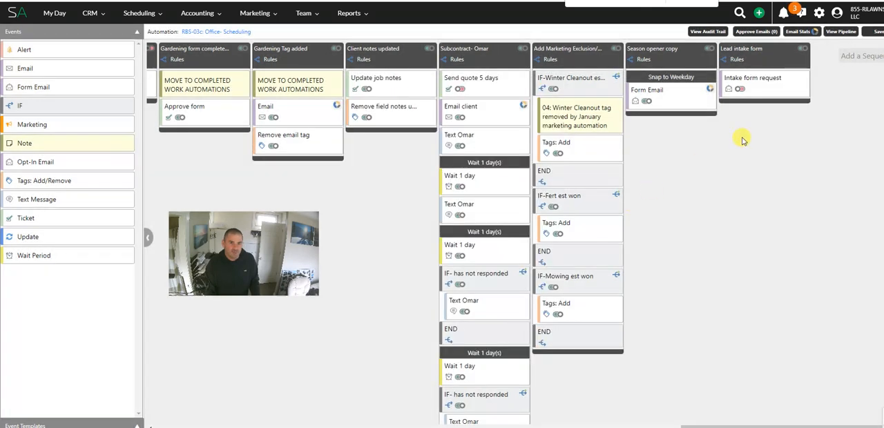
# Step: Reopen the Intake form request event and load *Blank Email Template (new) into its email body
pyautogui.click(756, 84)
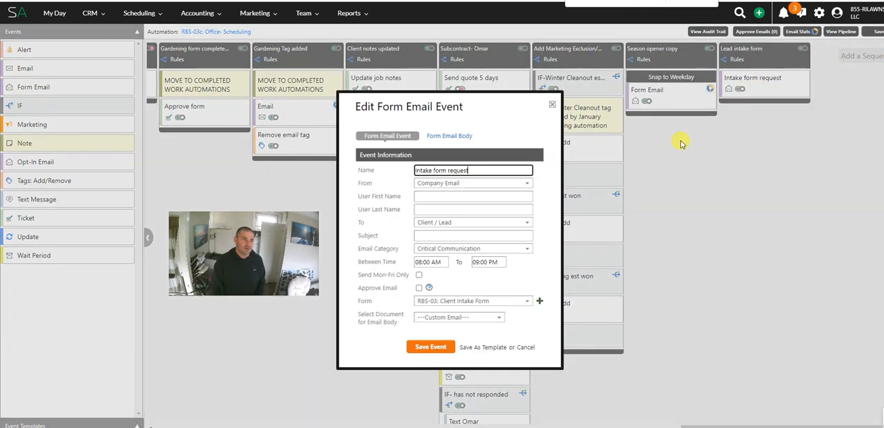
pyautogui.click(452, 135)
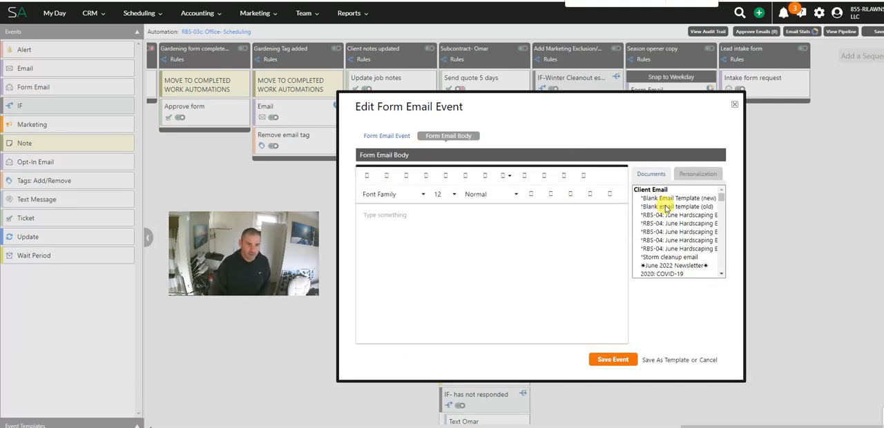
pyautogui.click(669, 200)
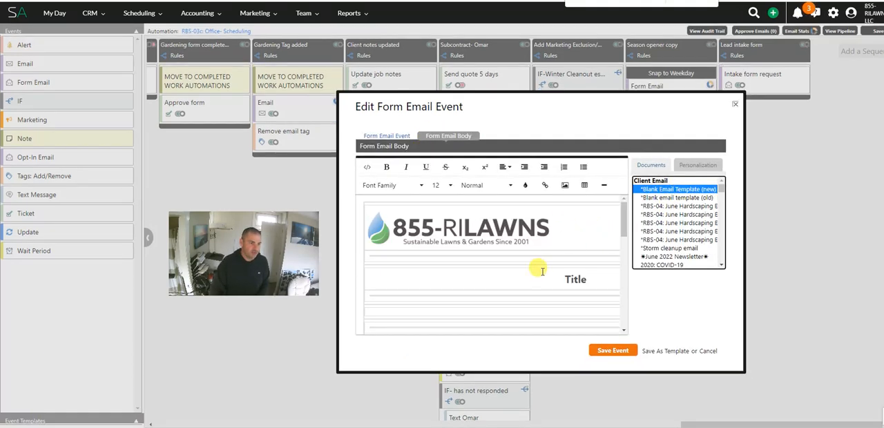
pyautogui.scroll(-3, 530, 266)
pyautogui.scroll(-1, 538, 256)
pyautogui.scroll(3, 545, 256)
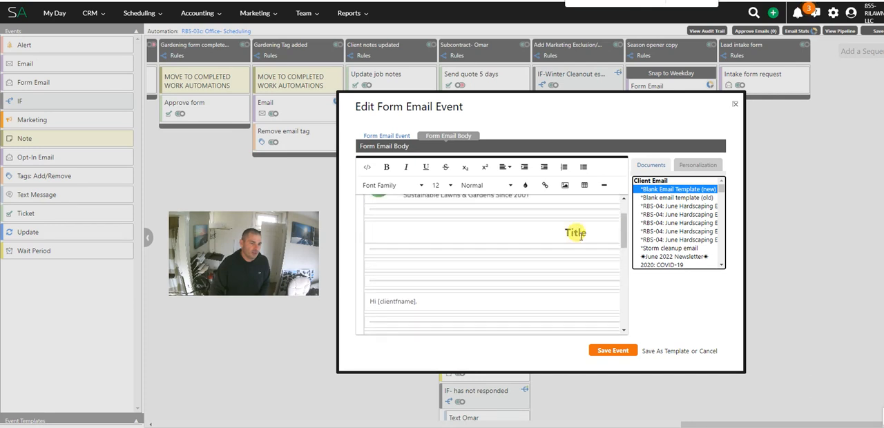
# Step: Add a line break after the "Hi [clientfname]," greeting in the email body
pyautogui.click(437, 240)
pyautogui.click(441, 304)
pyautogui.scroll(-4, 530, 280)
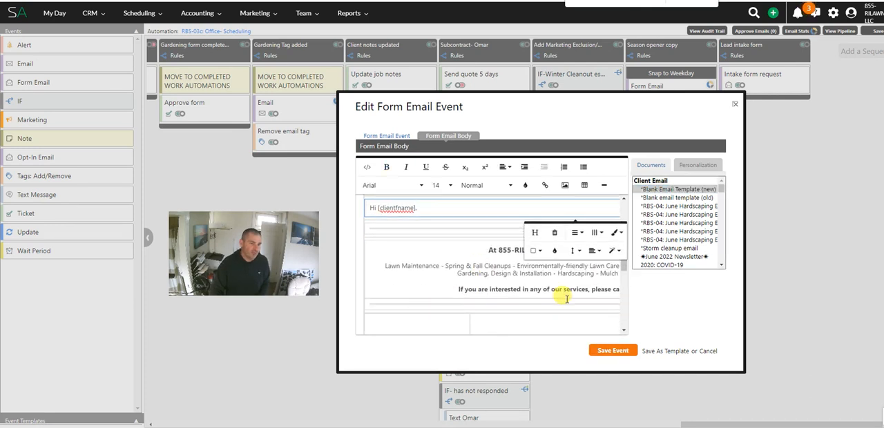
pyautogui.scroll(-1, 559, 276)
pyautogui.scroll(5, 537, 276)
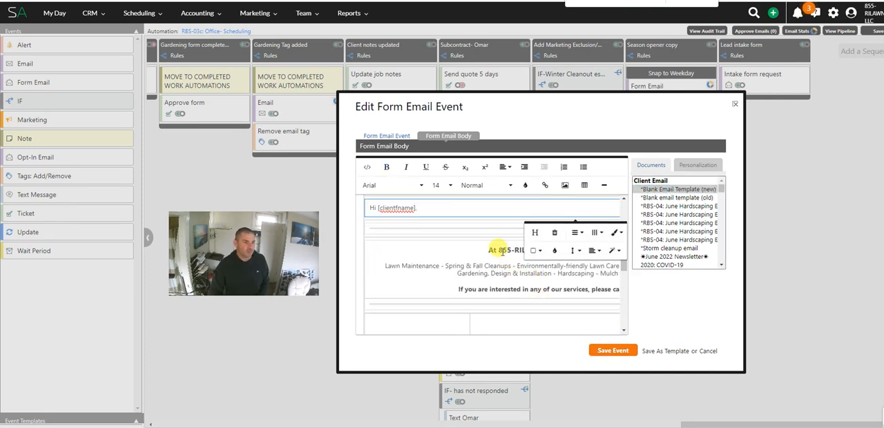
pyautogui.click(437, 300)
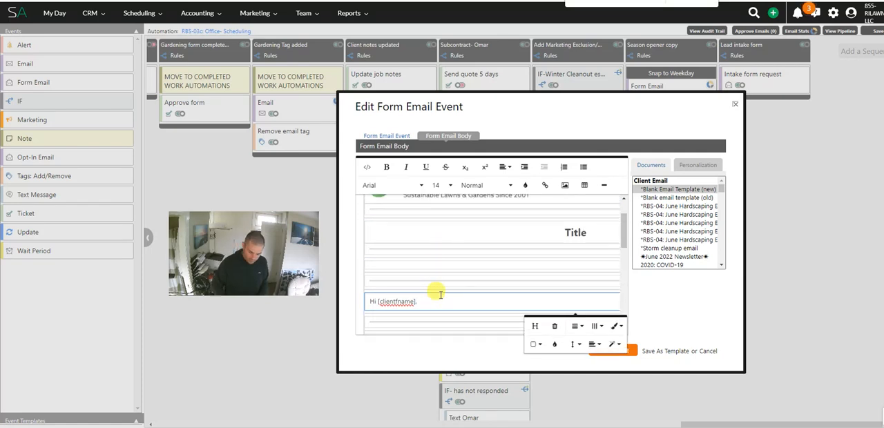
pyautogui.press('Return')
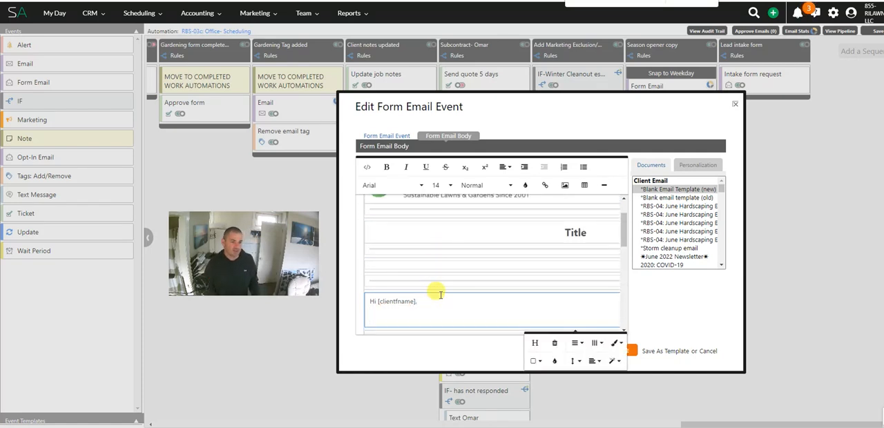
# Step: Remove the Title block from the email template
pyautogui.scroll(2, 592, 270)
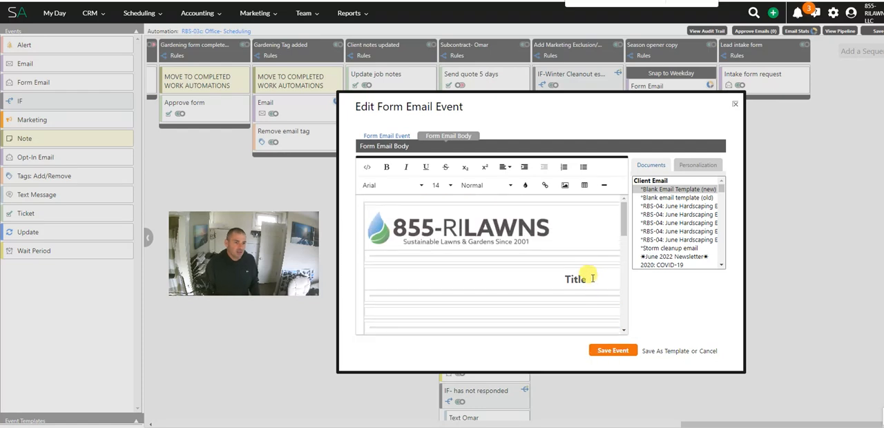
pyautogui.click(591, 275)
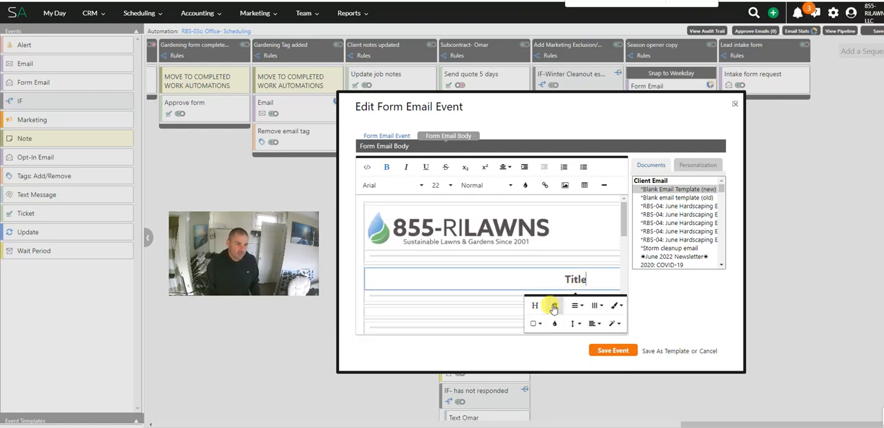
pyautogui.click(554, 305)
pyautogui.scroll(-1, 458, 292)
pyautogui.click(448, 280)
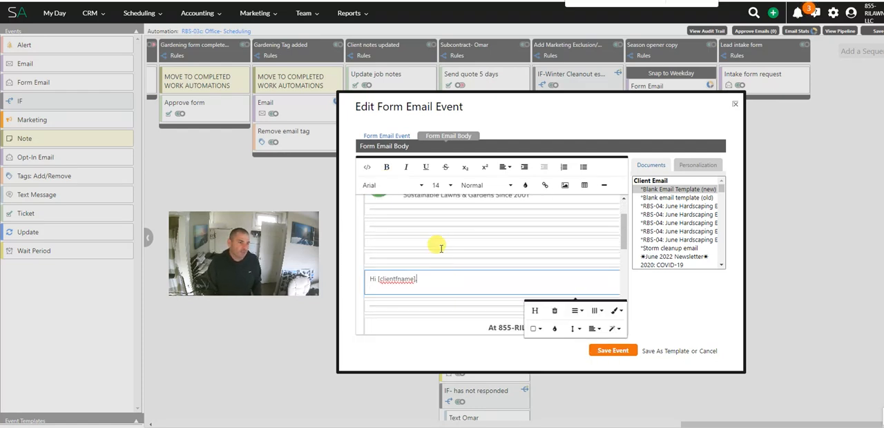
# Step: Remove surplus empty spacer and divider tables between the company logo and the greeting
pyautogui.click(459, 232)
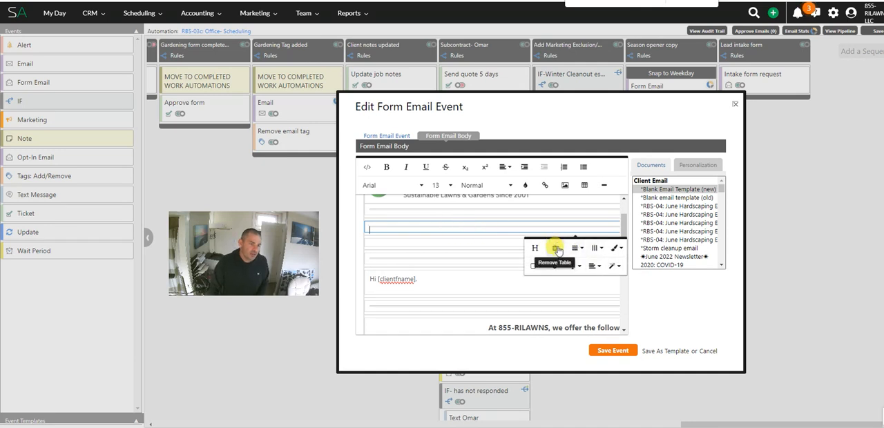
pyautogui.click(554, 247)
pyautogui.click(474, 207)
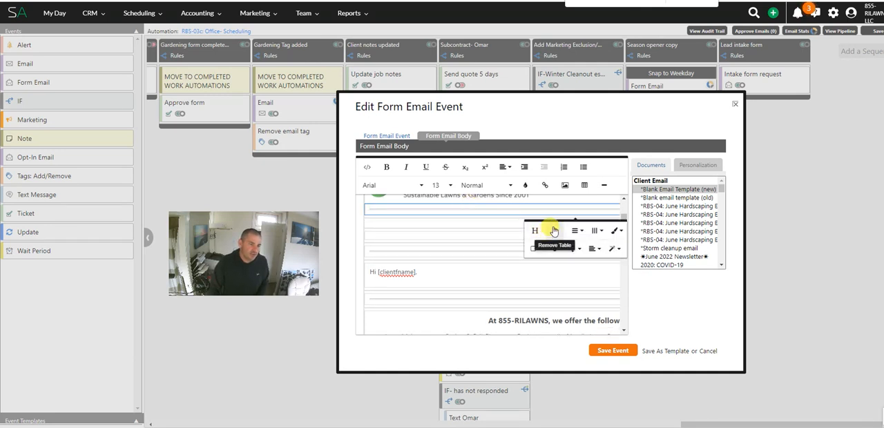
pyautogui.click(550, 228)
pyautogui.click(463, 235)
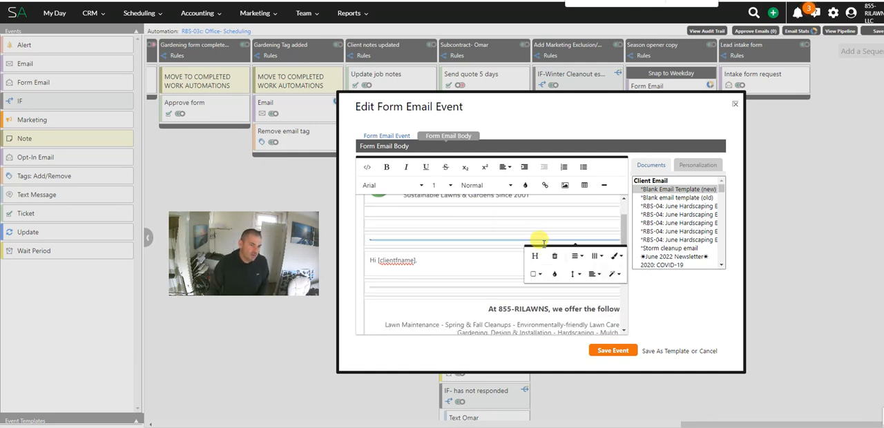
pyautogui.click(498, 221)
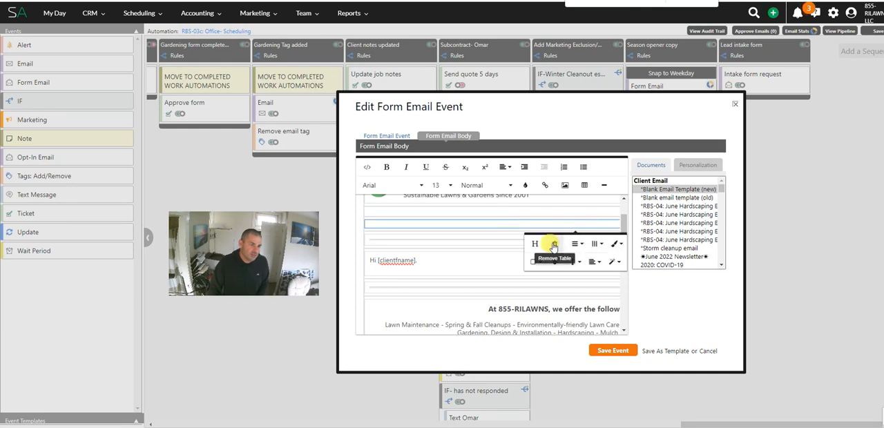
pyautogui.click(545, 240)
pyautogui.click(480, 217)
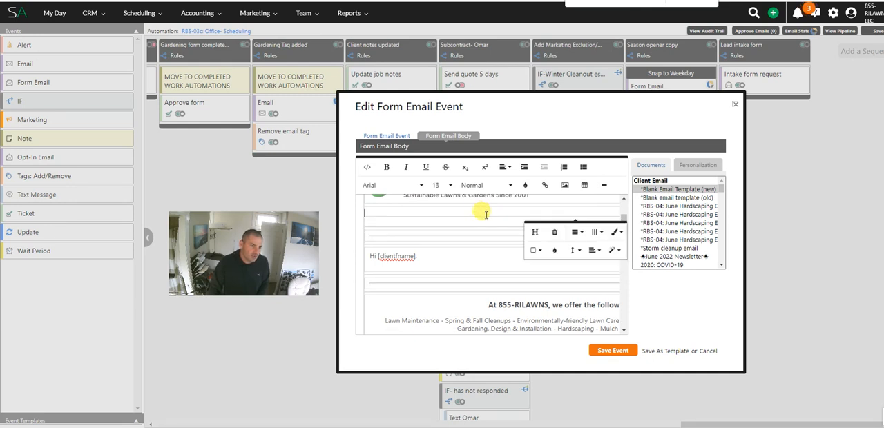
pyautogui.click(542, 235)
pyautogui.click(486, 222)
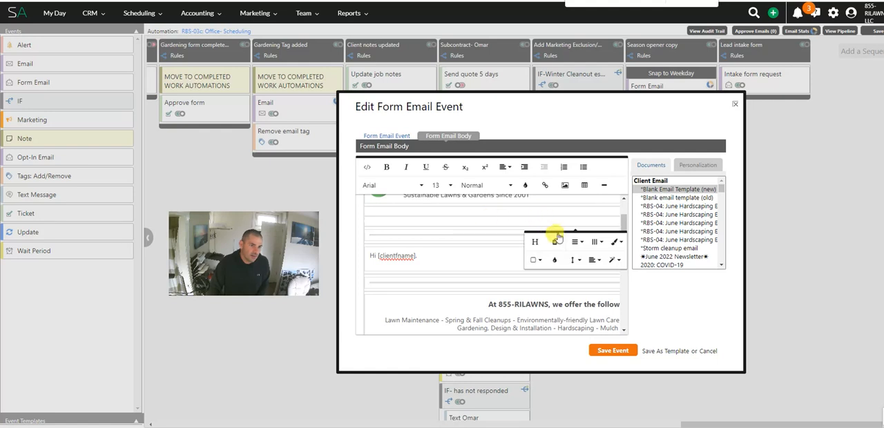
pyautogui.click(548, 240)
pyautogui.click(486, 223)
# Step: Below the greeting, write "Thank you for adding your card on file, we are excited to start your services!"
pyautogui.click(465, 252)
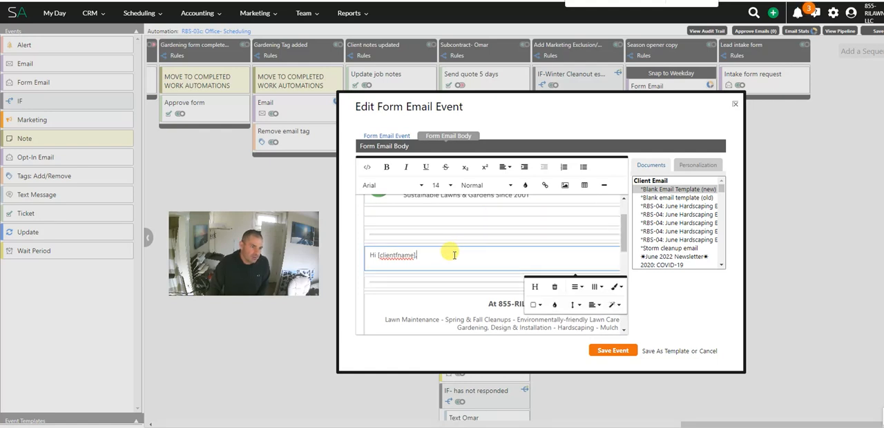
pyautogui.press('Return')
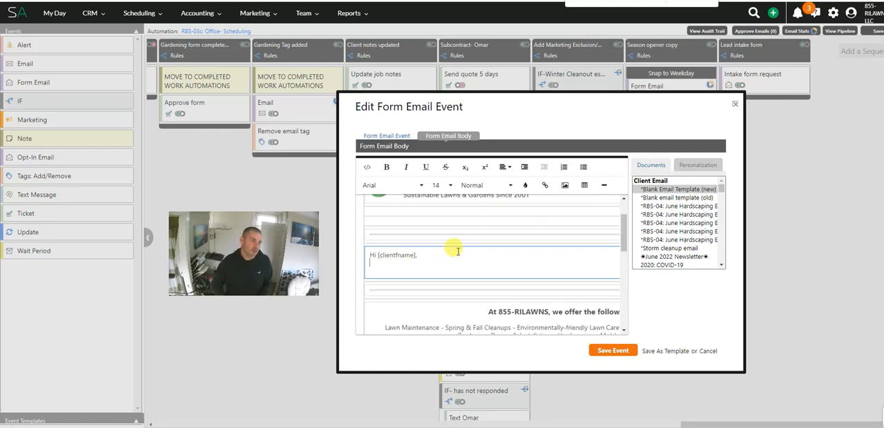
pyautogui.press('Return')
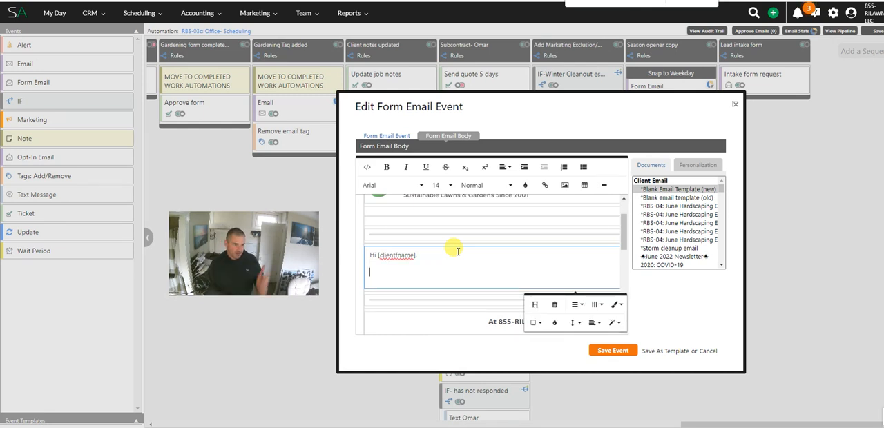
pyautogui.press('BackSpace')
pyautogui.write('Tha')
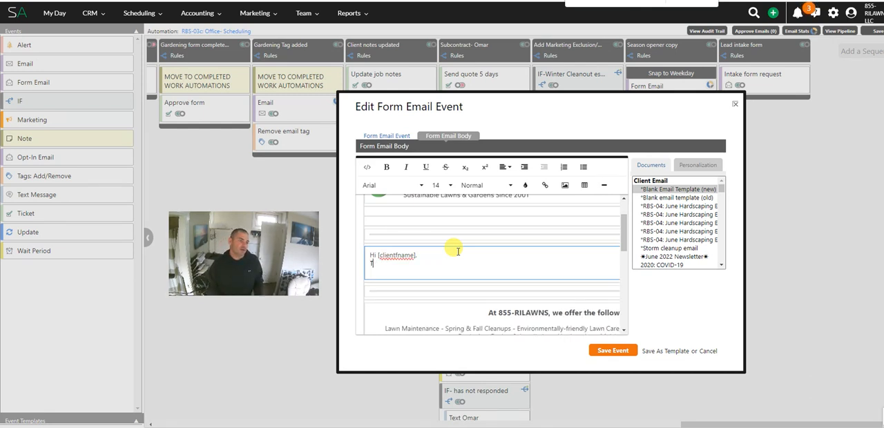
pyautogui.press('BackSpace')
pyautogui.press('Return')
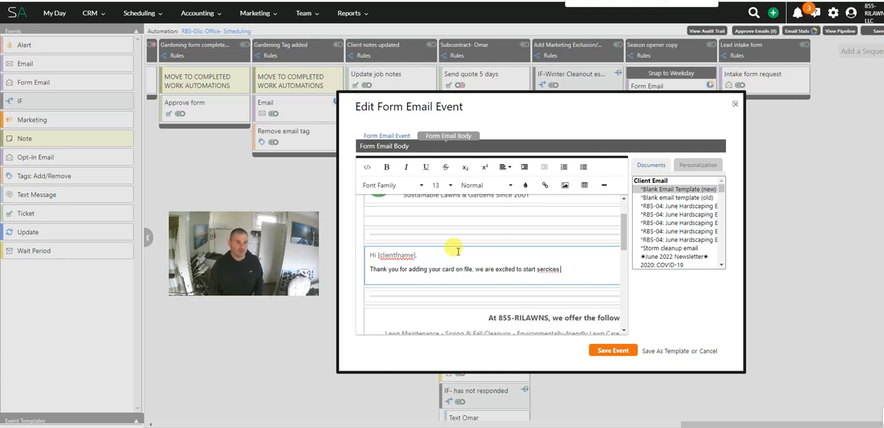
pyautogui.press('BackSpace')
pyautogui.press('BackSpace')
pyautogui.write('ervices!')
# Step: Add a new paragraph reading "To better serve you, we would ask you to please fill out our client intake form, so we can"
pyautogui.press('Return')
pyautogui.write('To better serve you,')
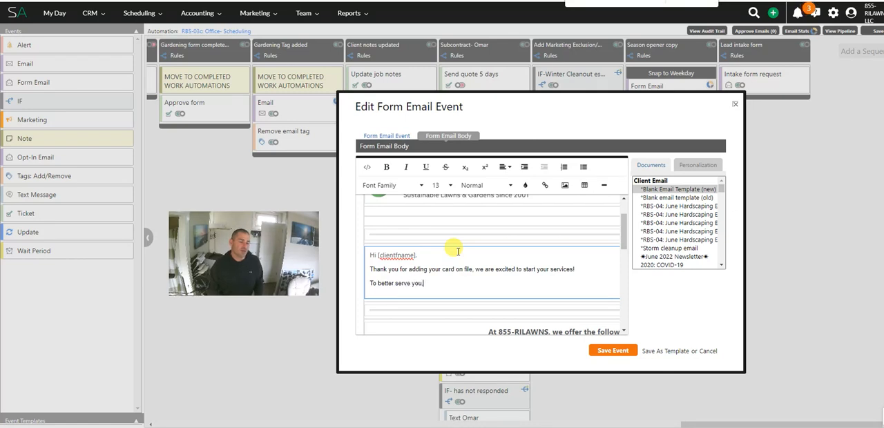
pyautogui.write('we')
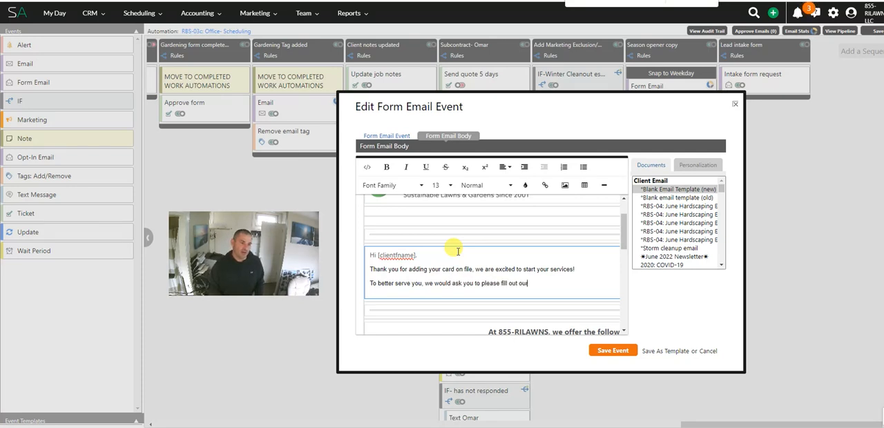
pyautogui.write('client intake form, so we can')
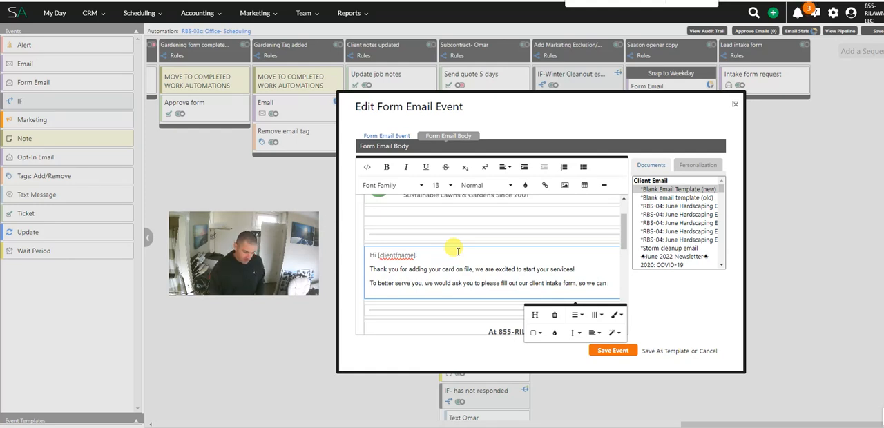
# Step: Complete the paragraph's sentence with "send notes to our crews and better understand your needs."
pyautogui.write('send note')
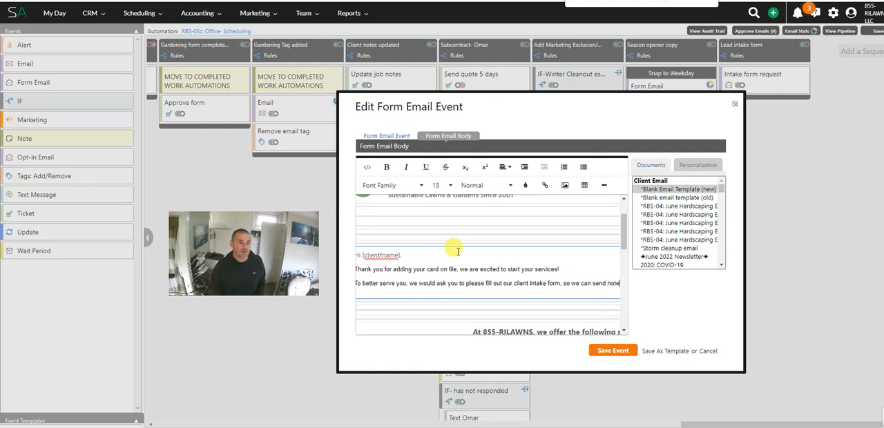
pyautogui.write('s to our crews')
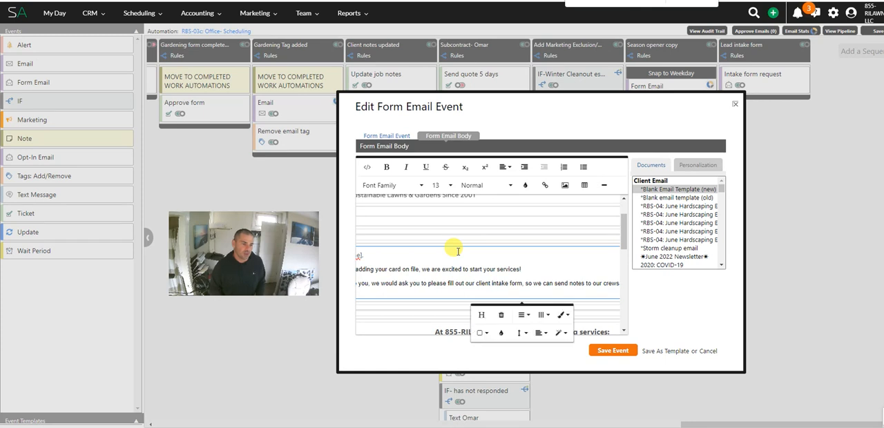
pyautogui.write(' and b')
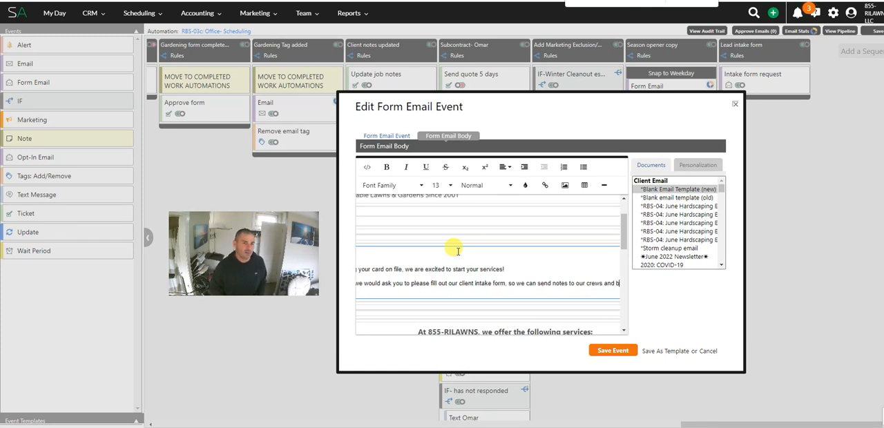
pyautogui.write('etter underst')
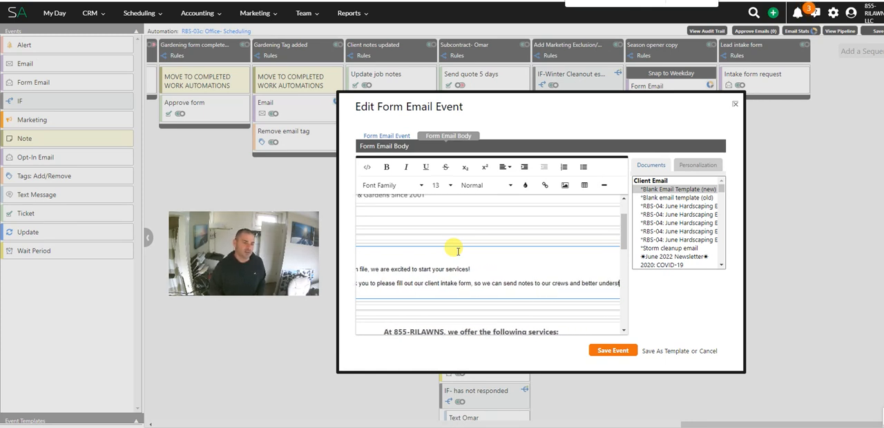
pyautogui.write('and your needs.')
# Step: Add the closing lines "To fill out the form [formlink]." and "Talk to you soon!" beneath the paragraph
pyautogui.press('Return')
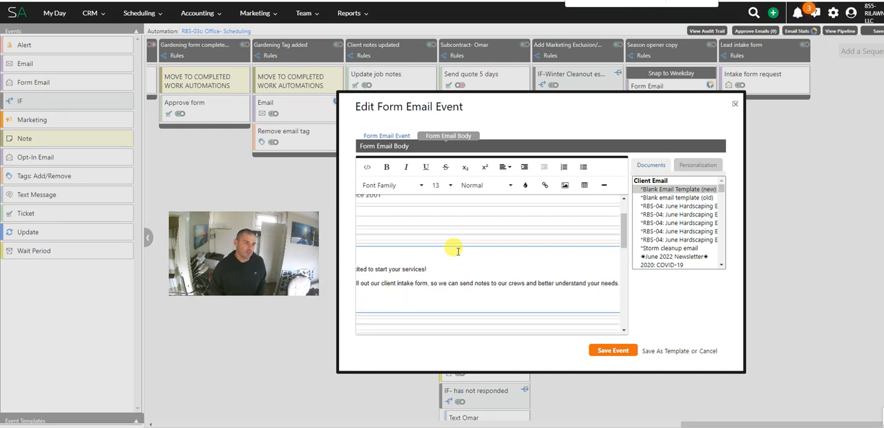
pyautogui.write('Th')
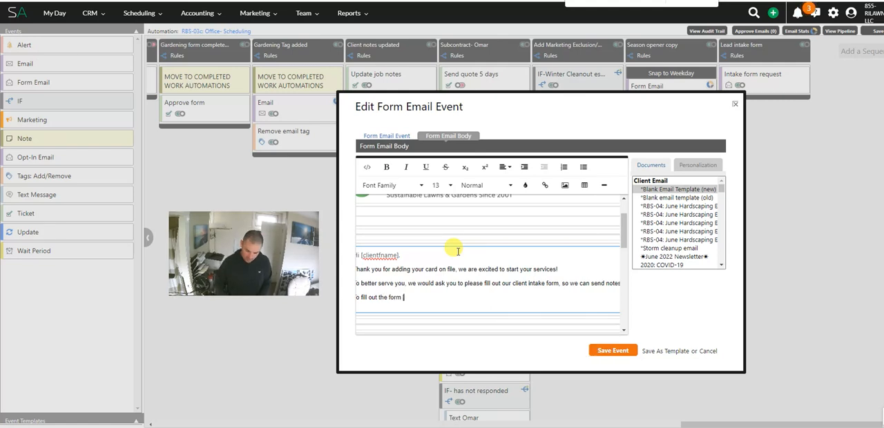
pyautogui.write(' [formlink]')
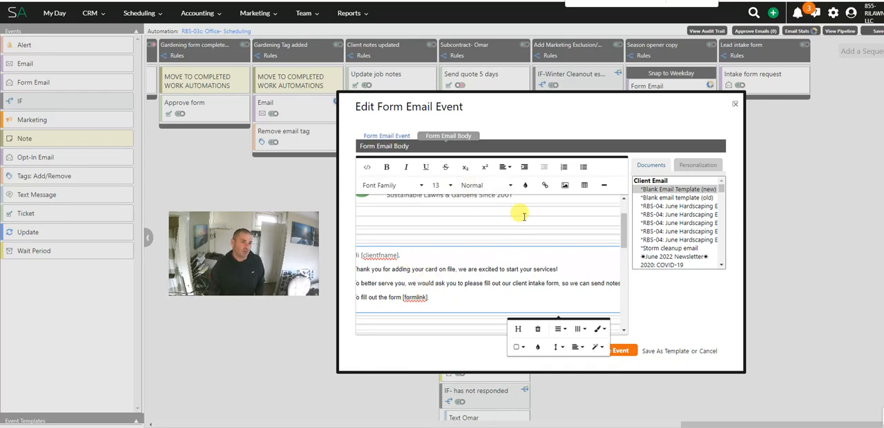
pyautogui.write('.')
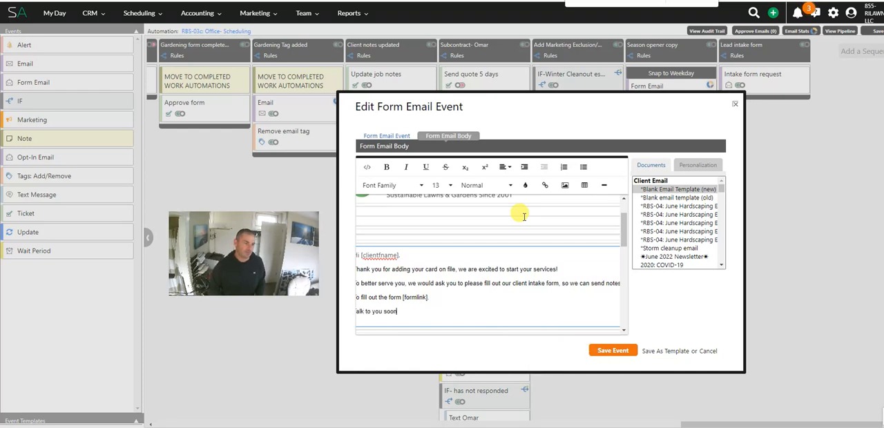
# Step: Check the finished message in the email body and save the form email event
pyautogui.hotkey('ctrl', 'a')
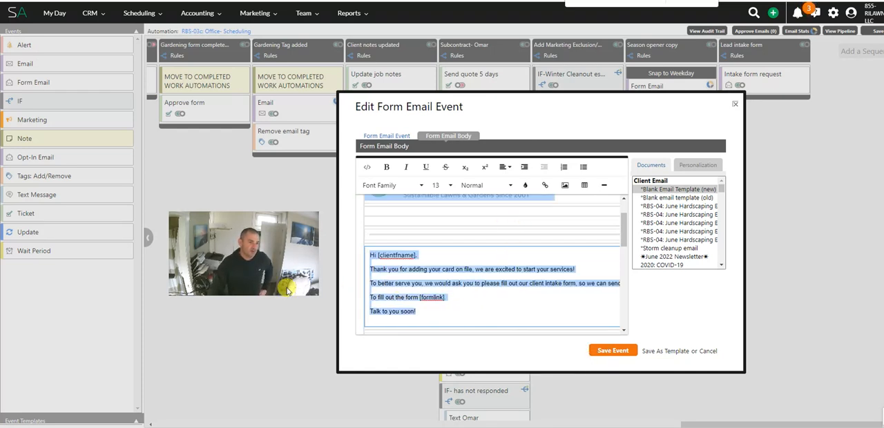
pyautogui.click(484, 285)
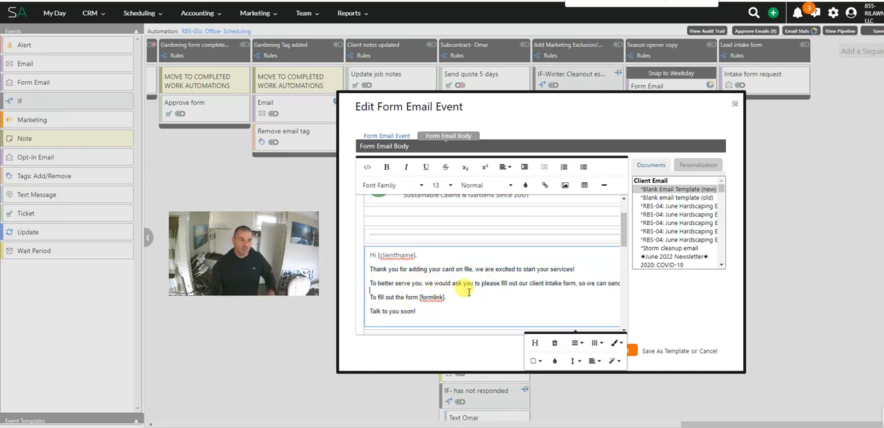
pyautogui.scroll(-3, 470, 253)
pyautogui.scroll(1, 495, 275)
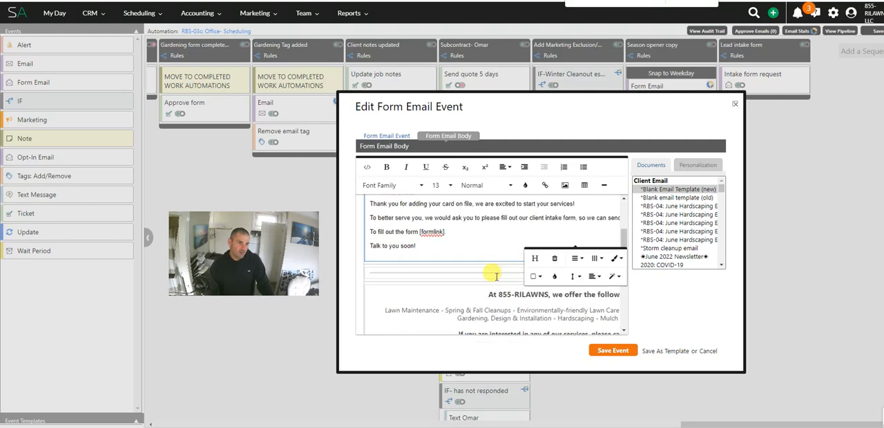
pyautogui.click(615, 350)
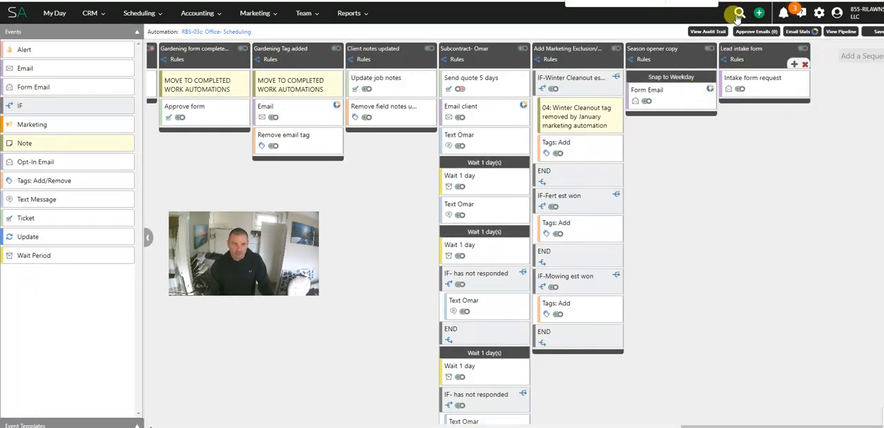
# Step: Review the start and stop rules of the Lead intake form sequence without changing them
pyautogui.click(757, 51)
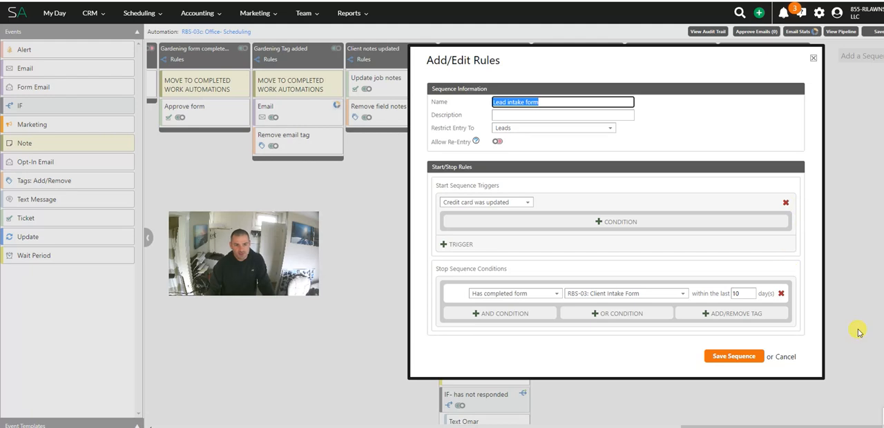
pyautogui.click(785, 357)
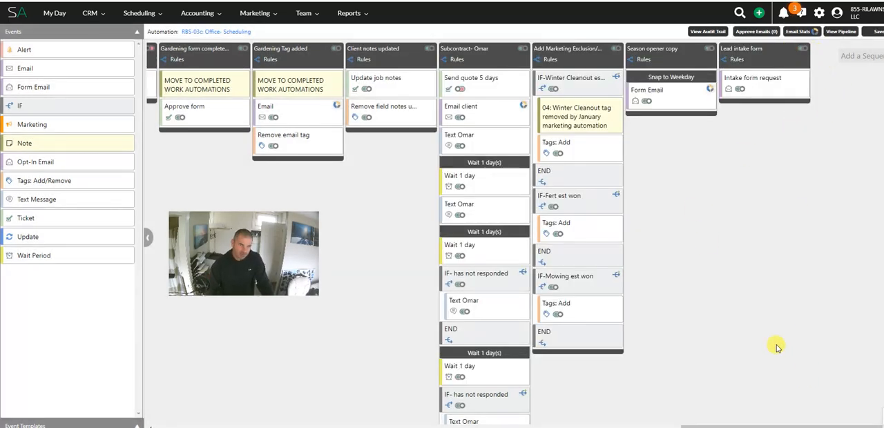
# Step: Add a Wait Period event after the intake form request, name it "Wait 3 days" and make it wait 3 days
pyautogui.moveTo(35, 255); pyautogui.dragTo(767, 110)
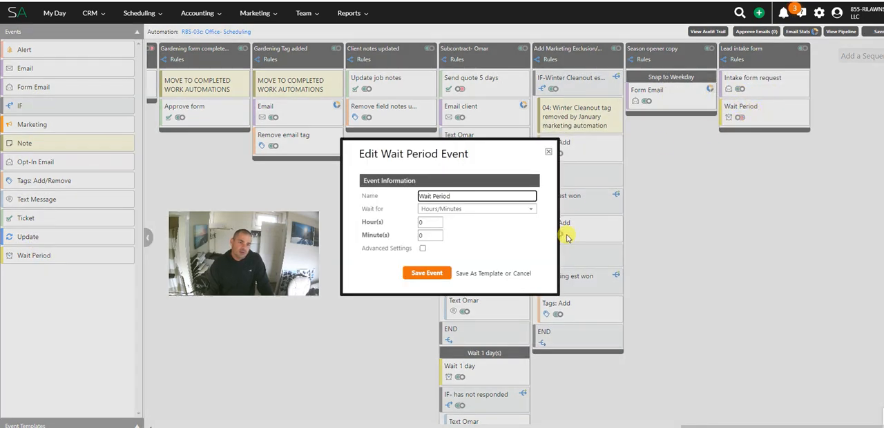
pyautogui.click(522, 273)
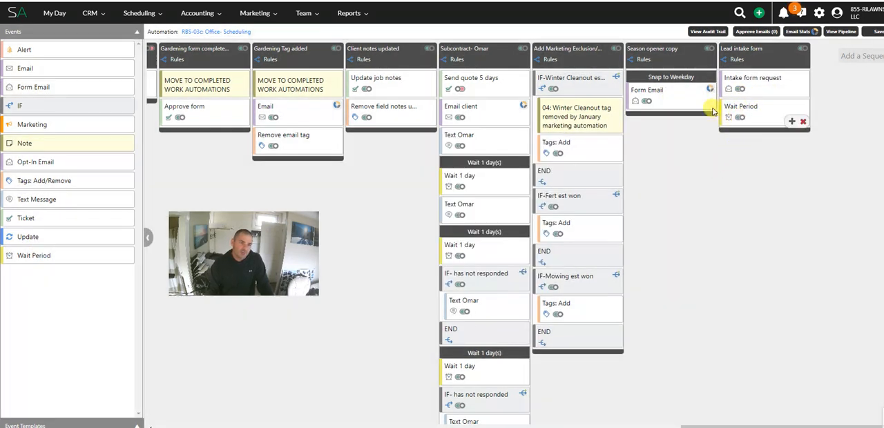
pyautogui.click(762, 116)
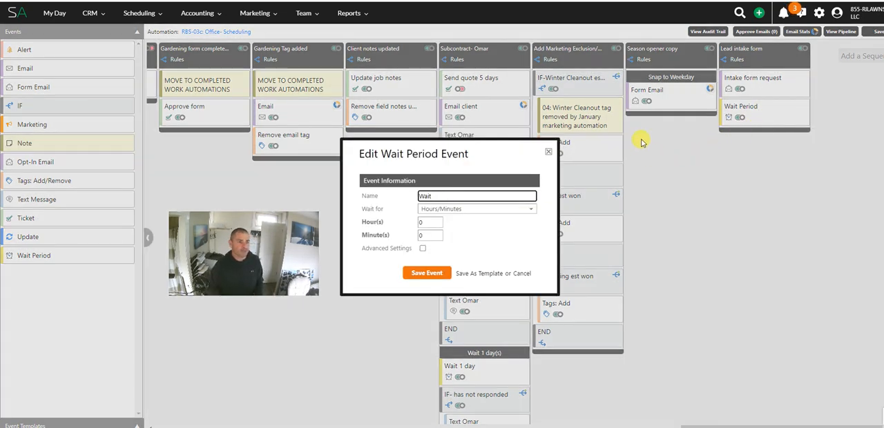
pyautogui.write('Wait 3 days')
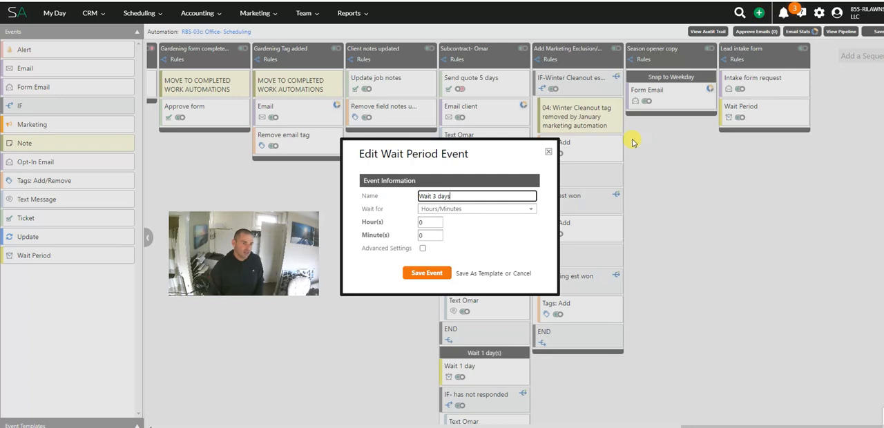
pyautogui.click(485, 209)
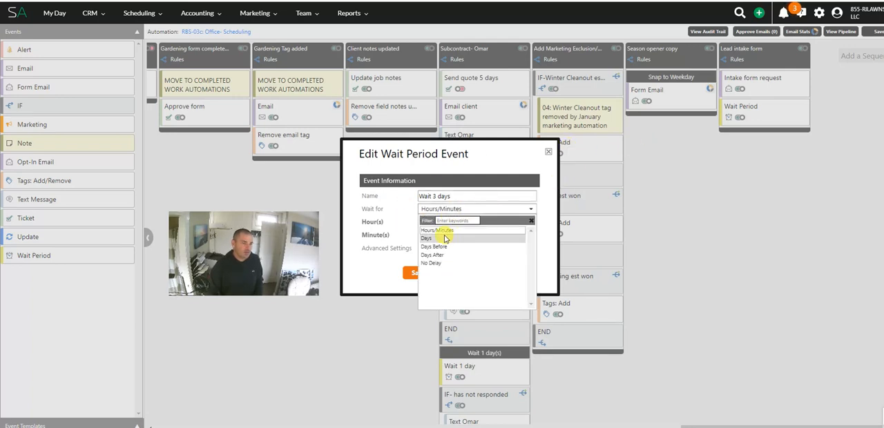
pyautogui.click(428, 238)
pyautogui.click(425, 261)
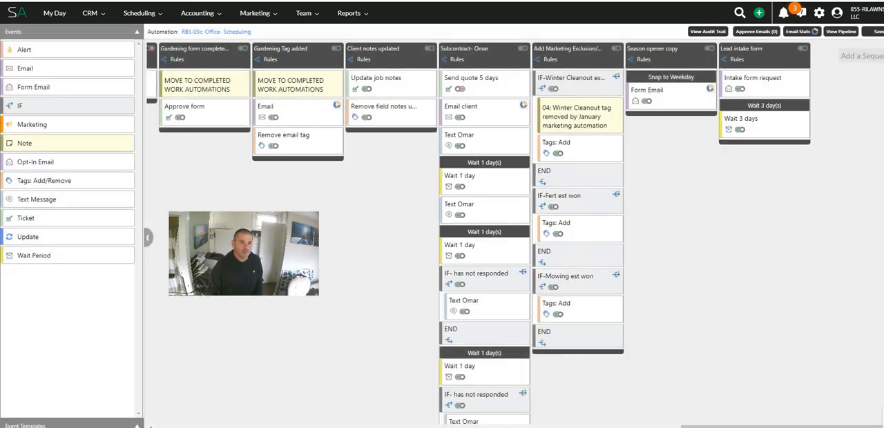
# Step: Copy the intake form request email below the 3-day wait and set the copy's name to "Intake Form Request"
pyautogui.moveTo(768, 102); pyautogui.dragTo(769, 156)
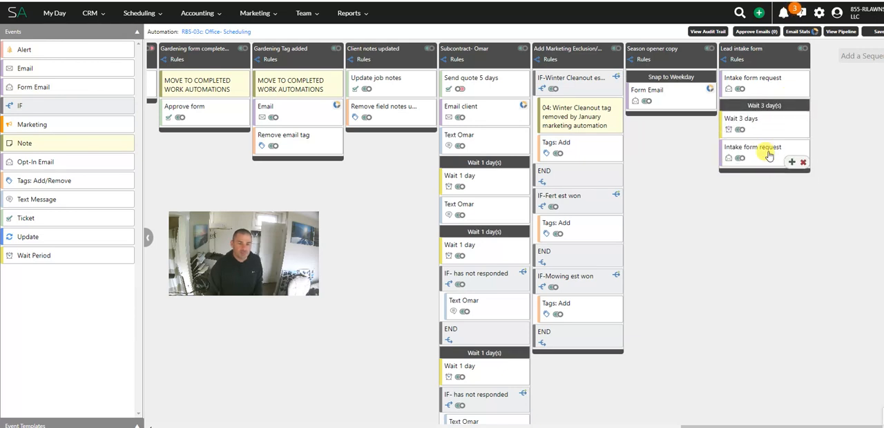
pyautogui.click(750, 149)
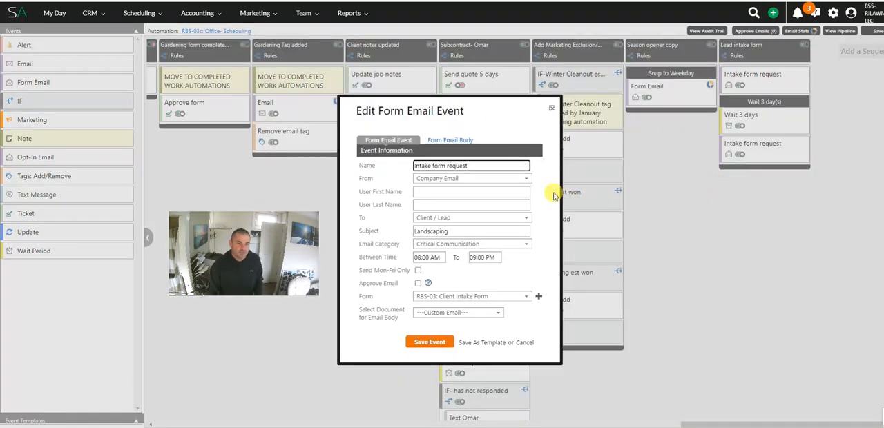
pyautogui.tripleClick(502, 164)
pyautogui.press('BackSpace')
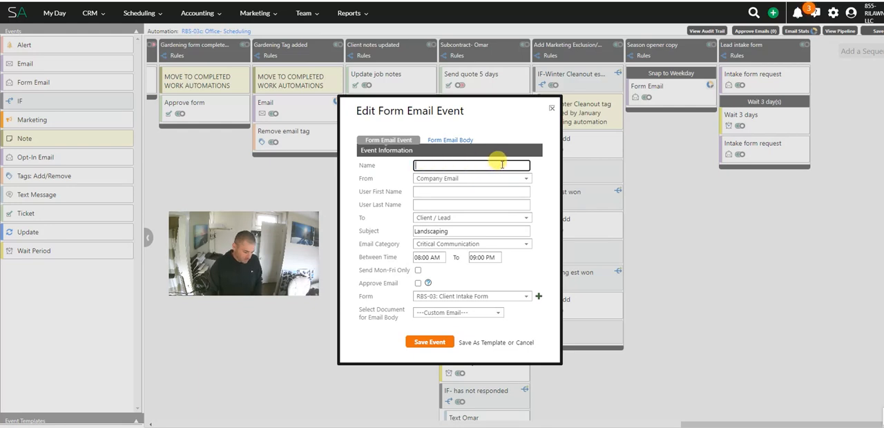
pyautogui.write('Intake Form Request 2')
# Step: In the copied email's body, delete the thank-you line and the "To better serve you" paragraph below the greeting
pyautogui.click(452, 140)
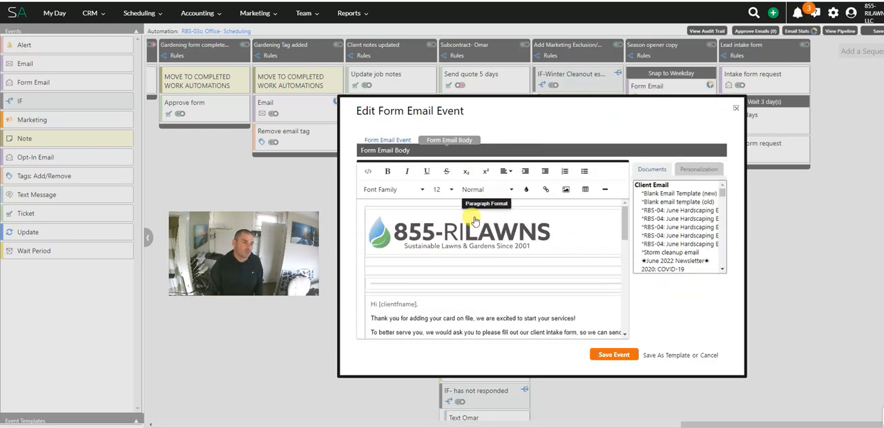
pyautogui.scroll(-1, 418, 292)
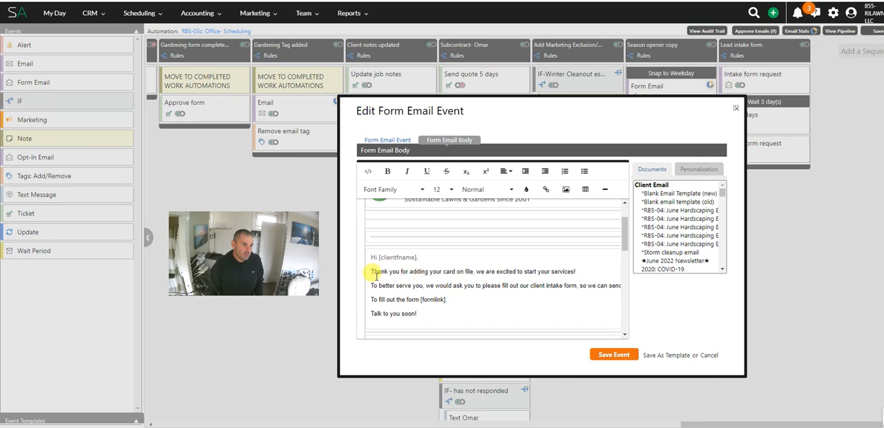
pyautogui.moveTo(370, 271); pyautogui.dragTo(635, 284)
pyautogui.click(602, 285)
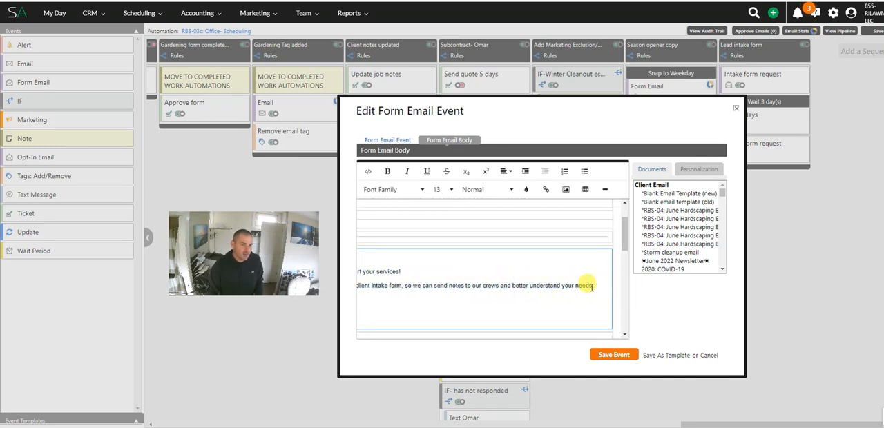
pyautogui.moveTo(593, 285); pyautogui.dragTo(373, 271)
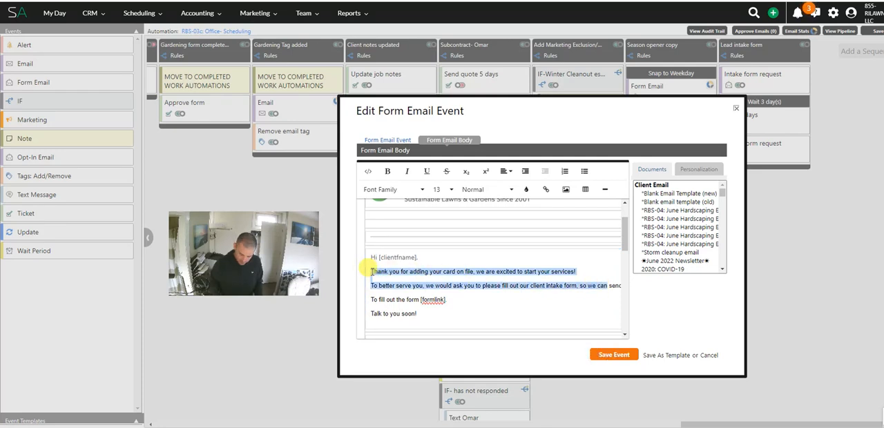
pyautogui.press('BackSpace')
pyautogui.press('Delete')
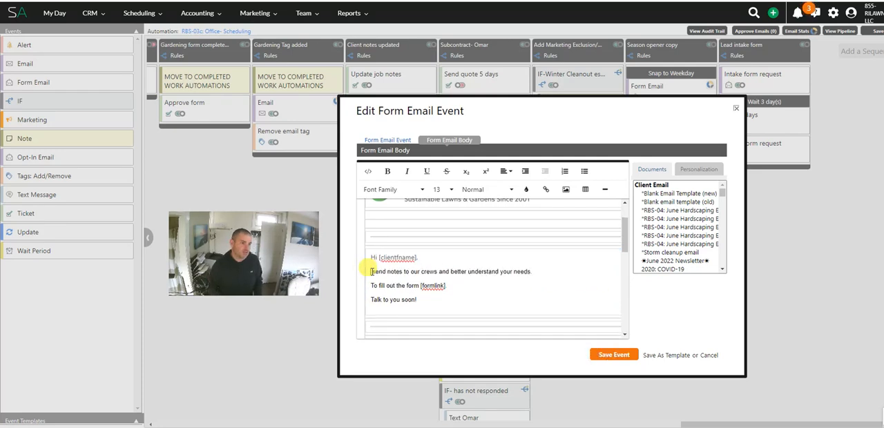
pyautogui.press('Delete')
pyautogui.press('Delete')
pyautogui.press('Delete')
pyautogui.press('Delete')
pyautogui.press('Delete')
pyautogui.press('Delete')
pyautogui.press('Delete')
pyautogui.press('Delete')
pyautogui.press('Delete')
pyautogui.press('Delete')
pyautogui.press('Delete')
pyautogui.press('Delete')
pyautogui.press('Delete')
pyautogui.press('Delete')
pyautogui.press('Delete')
pyautogui.press('Delete')
pyautogui.press('Delete')
pyautogui.press('Delete')
pyautogui.press('Delete')
pyautogui.press('Delete')
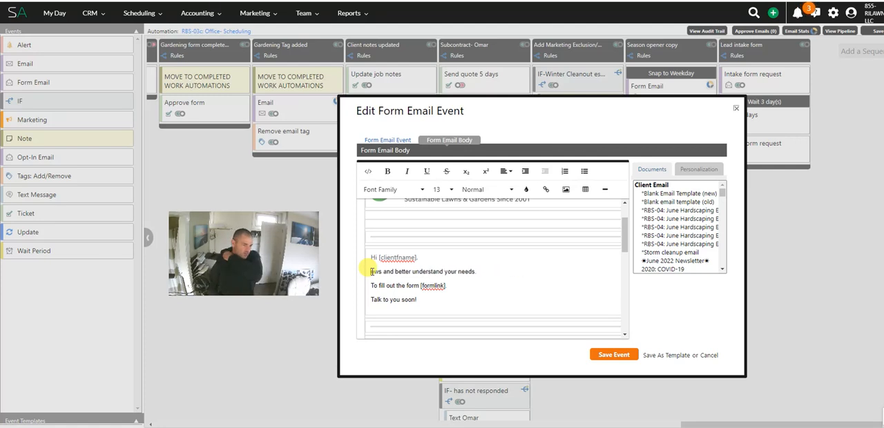
pyautogui.press('Delete')
pyautogui.press('Delete')
pyautogui.press('Delete')
pyautogui.press('Delete')
pyautogui.press('Delete')
pyautogui.press('Delete')
pyautogui.press('Delete')
pyautogui.press('Delete')
pyautogui.press('Delete')
pyautogui.press('Delete')
pyautogui.press('Delete')
pyautogui.press('Delete')
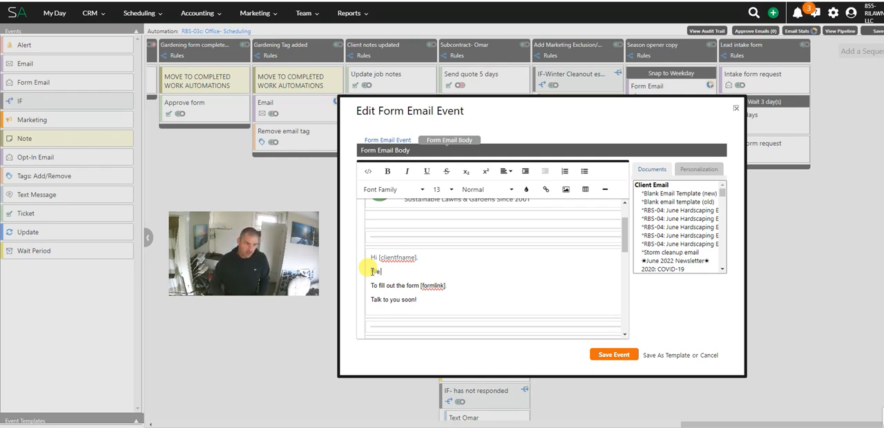
# Step: Write "We just wanted to remind you to fill out our client intake form so we have the information we need on file to best serve you!"
pyautogui.write('anted to remind you to fill out our client intake form so')
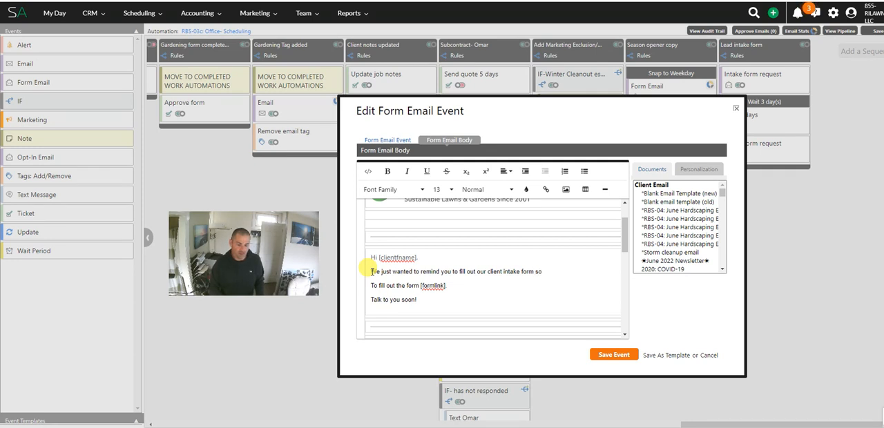
pyautogui.write('rmation')
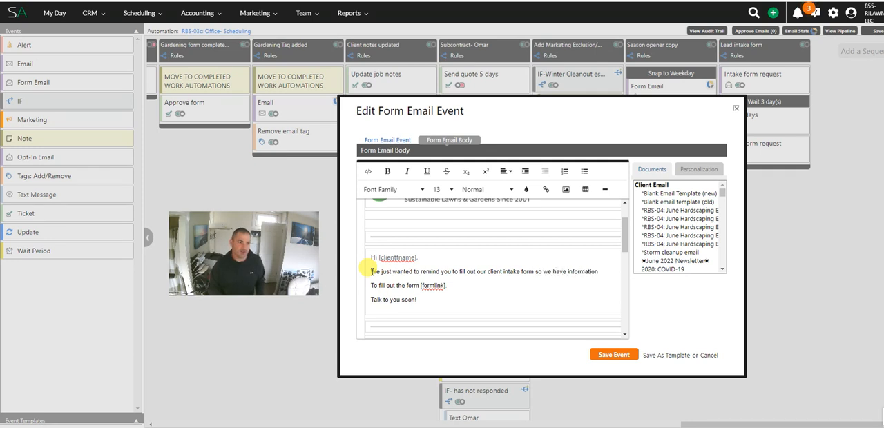
pyautogui.press('BackSpace')
pyautogui.press('BackSpace')
pyautogui.press('BackSpace')
pyautogui.press('BackSpace')
pyautogui.press('BackSpace')
pyautogui.press('BackSpace')
pyautogui.press('BackSpace')
pyautogui.press('BackSpace')
pyautogui.press('BackSpace')
pyautogui.press('BackSpace')
pyautogui.press('BackSpace')
pyautogui.press('BackSpace')
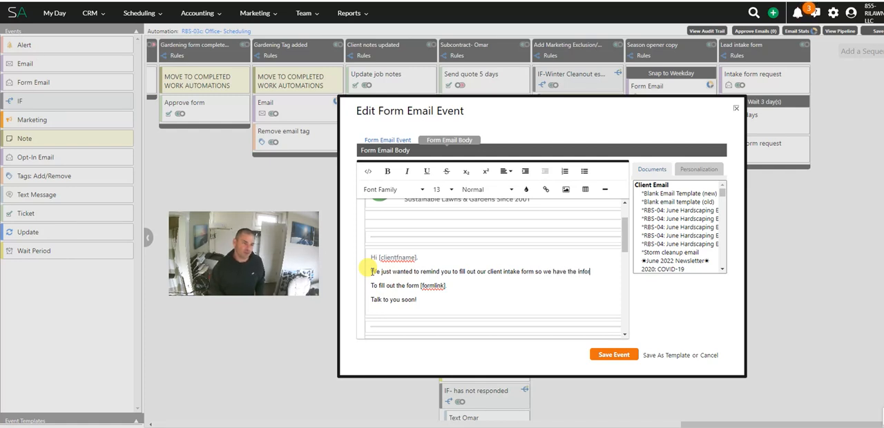
pyautogui.write('we nee don file to be')
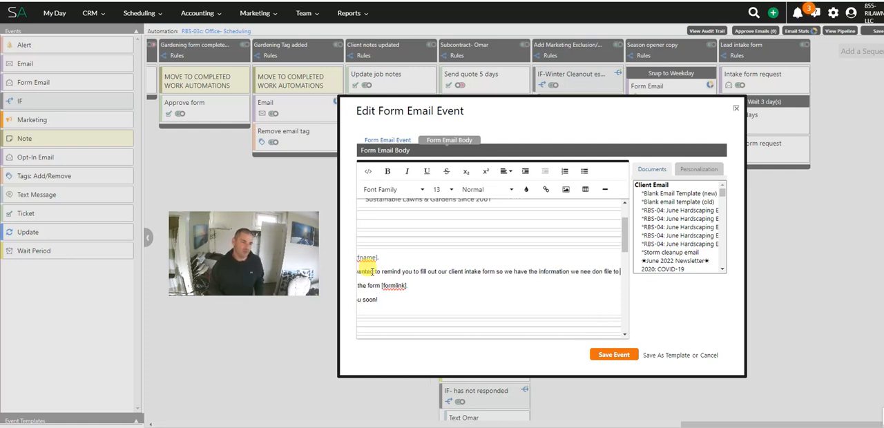
pyautogui.press('BackSpace')
pyautogui.press('BackSpace')
pyautogui.press('BackSpace')
pyautogui.press('BackSpace')
pyautogui.press('BackSpace')
pyautogui.press('BackSpace')
pyautogui.press('BackSpace')
pyautogui.press('BackSpace')
pyautogui.press('BackSpace')
pyautogui.press('BackSpace')
pyautogui.press('BackSpace')
pyautogui.press('BackSpace')
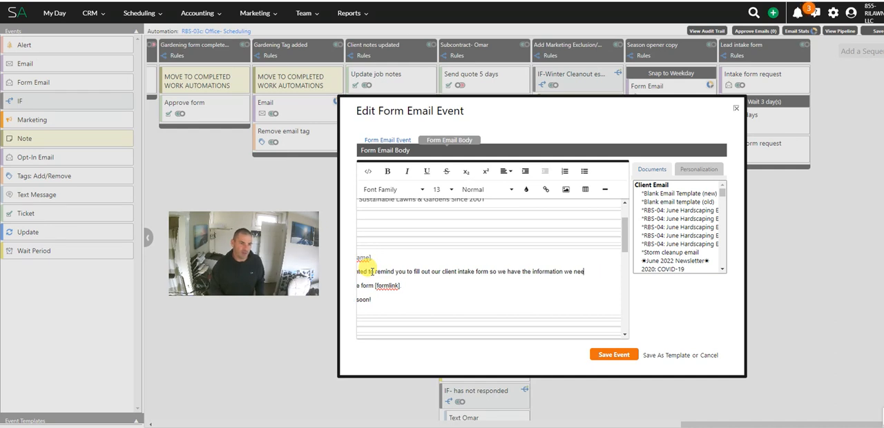
pyautogui.write('n file to bet')
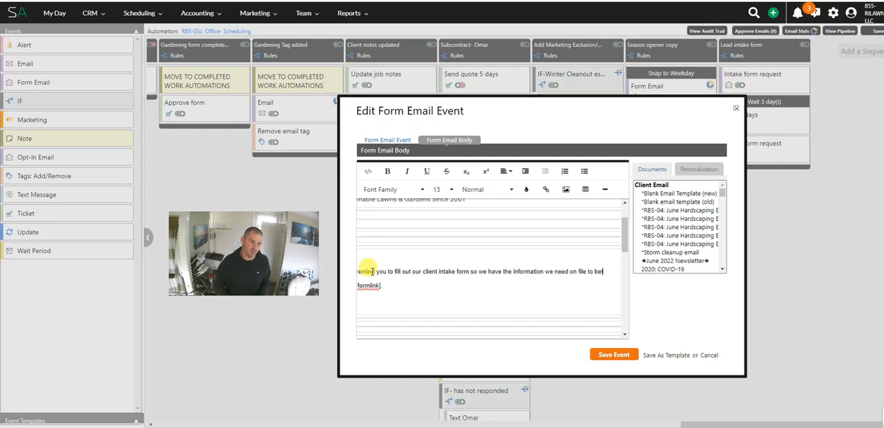
pyautogui.write('ter sererve you')
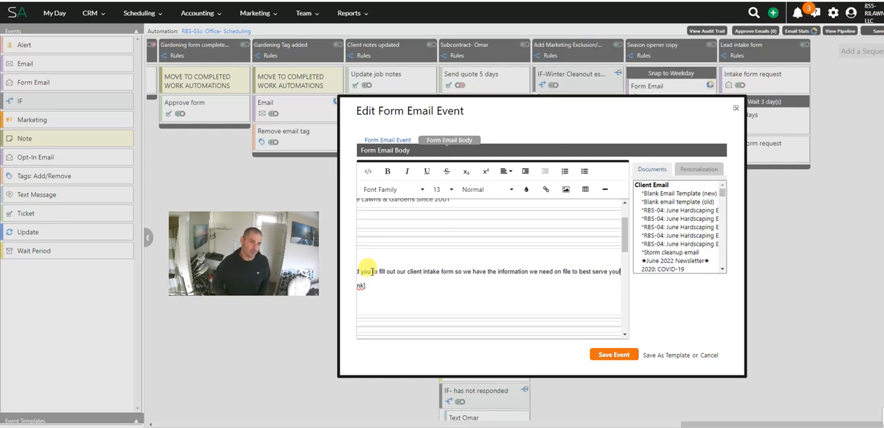
# Step: Replace the closing line "Talk to you soon!" with "Feel free to reach out if you have any questions!"
pyautogui.press('Down')
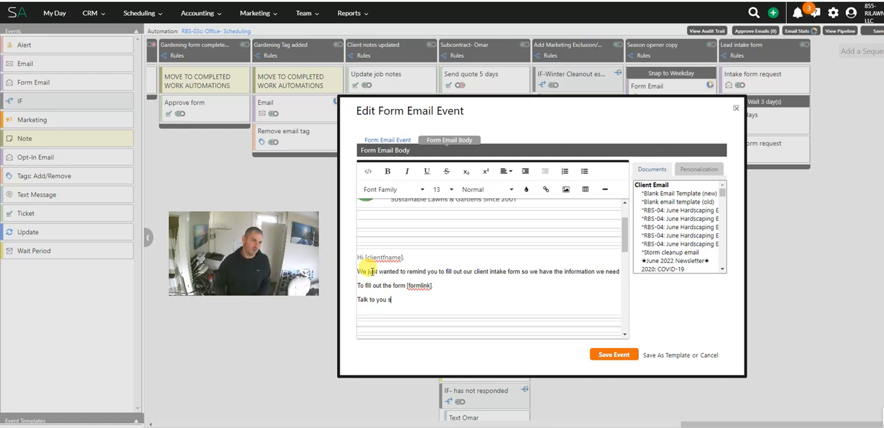
pyautogui.press('BackSpace')
pyautogui.press('BackSpace')
pyautogui.press('BackSpace')
pyautogui.press('BackSpace')
pyautogui.press('BackSpace')
pyautogui.press('BackSpace')
pyautogui.press('BackSpace')
pyautogui.press('BackSpace')
pyautogui.press('BackSpace')
pyautogui.press('BackSpace')
pyautogui.press('BackSpace')
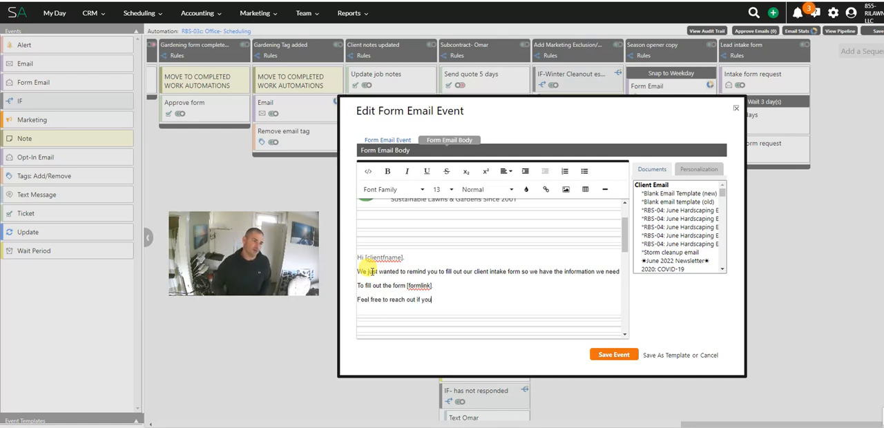
pyautogui.write('have any questions!')
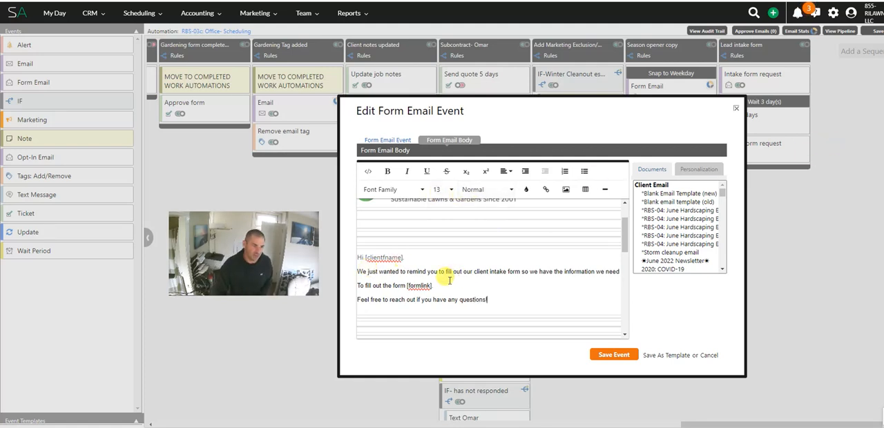
# Step: Read through the full reminder line in the email body, then save the form email event
pyautogui.moveTo(392, 272); pyautogui.dragTo(590, 280)
pyautogui.click(565, 277)
pyautogui.moveTo(515, 270); pyautogui.dragTo(649, 273)
pyautogui.click(565, 272)
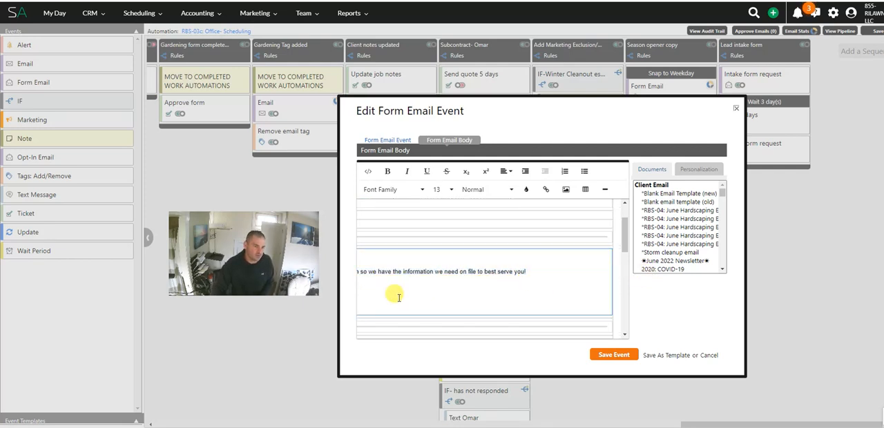
pyautogui.moveTo(396, 294); pyautogui.dragTo(334, 298)
pyautogui.click(439, 285)
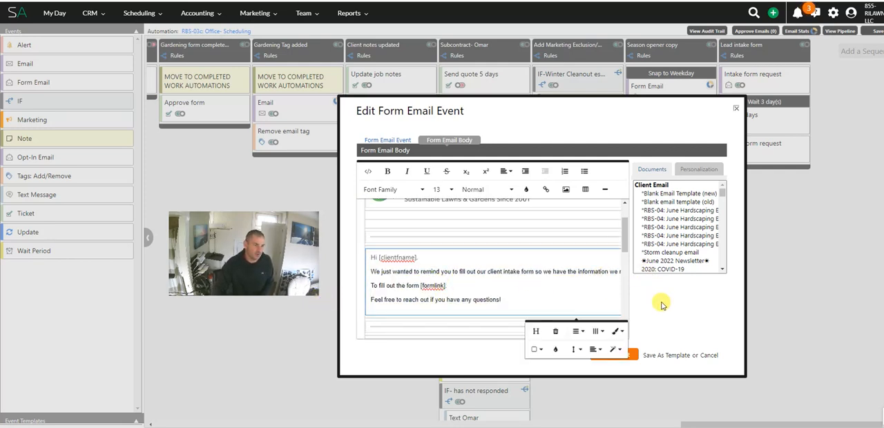
pyautogui.click(618, 354)
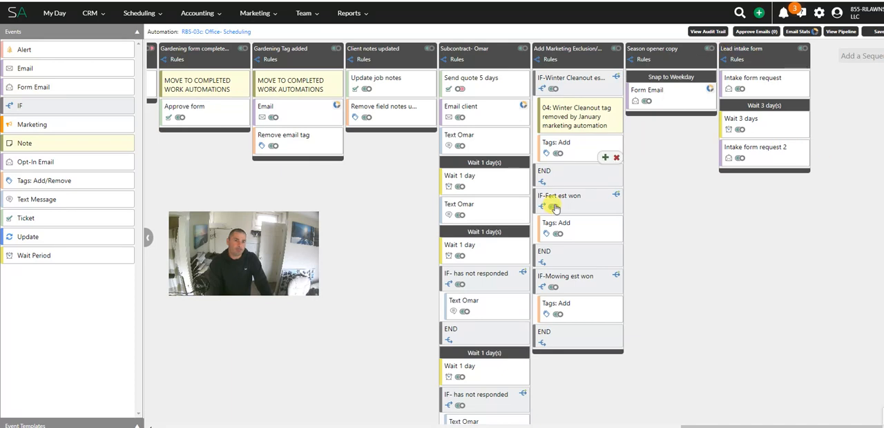
# Step: Copy the 3-day wait in the Lead intake form sequence and place the copy below the second intake form request
pyautogui.click(785, 135)
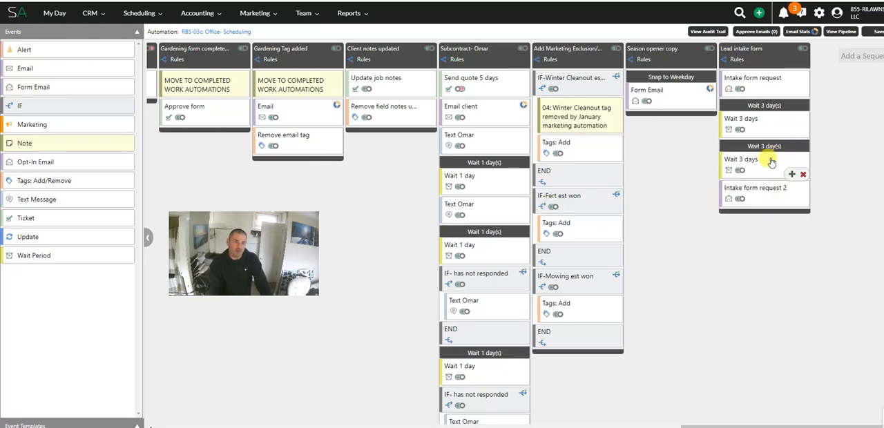
pyautogui.moveTo(782, 155)
pyautogui.mouseDown()
pyautogui.moveTo(774, 201)
pyautogui.moveTo(749, 202)
pyautogui.mouseUp()
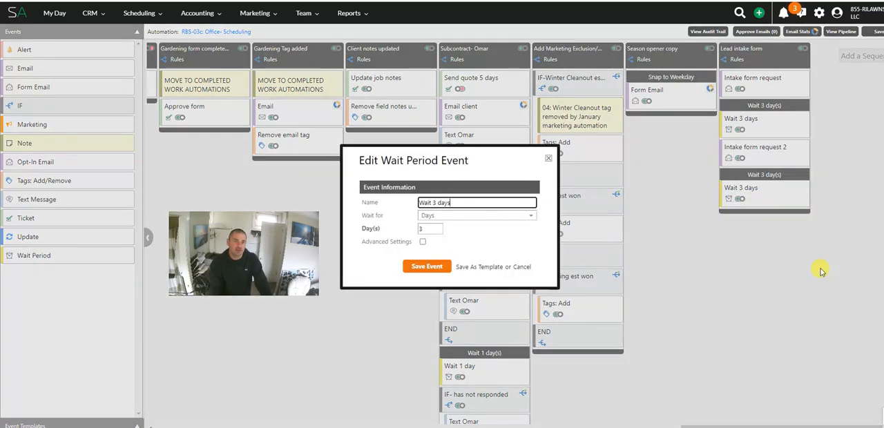
pyautogui.click(428, 269)
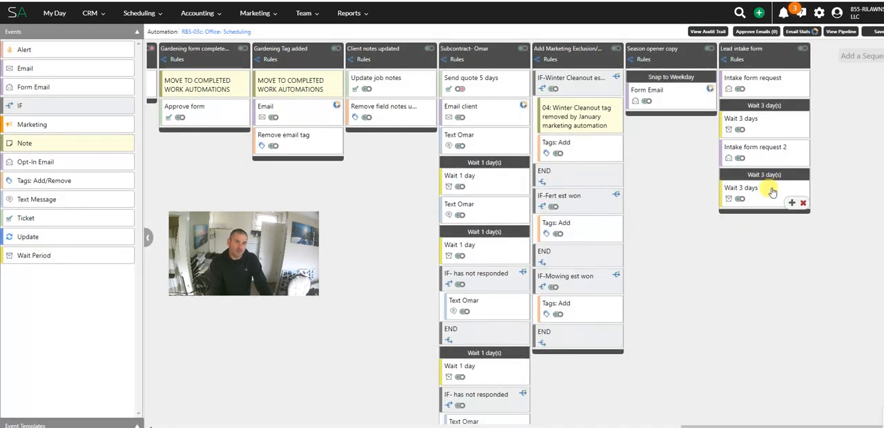
# Step: Rename the copied wait period "Wait 1 days" and make it wait 1 day
pyautogui.click(735, 183)
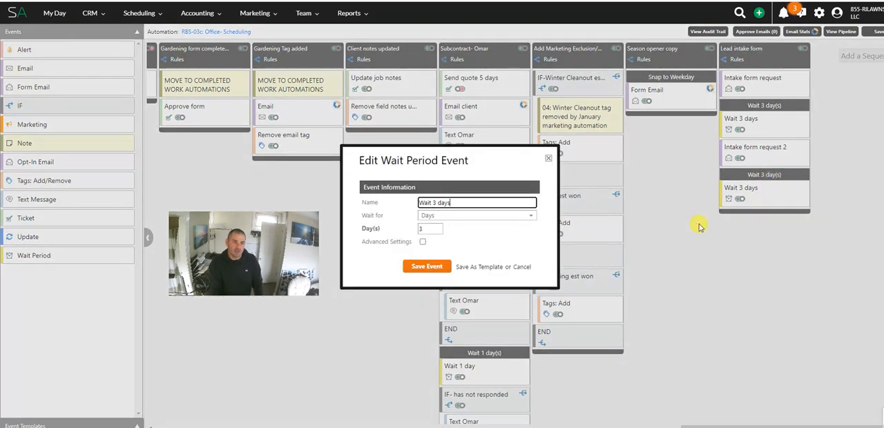
pyautogui.tripleClick(430, 202)
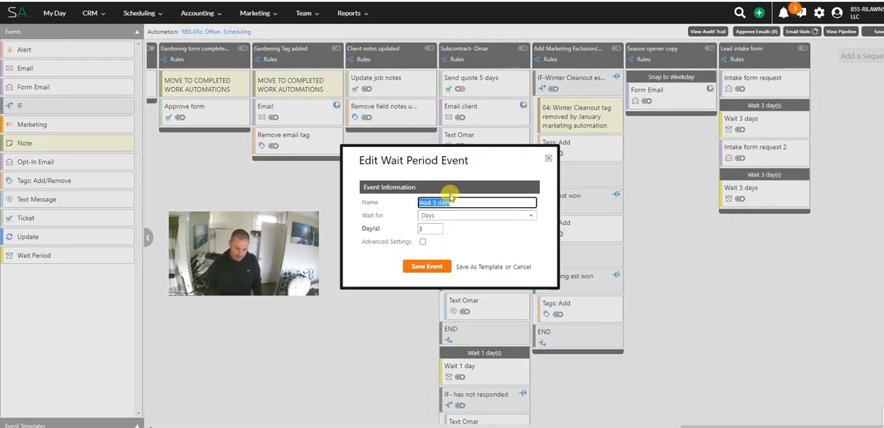
pyautogui.click(450, 199)
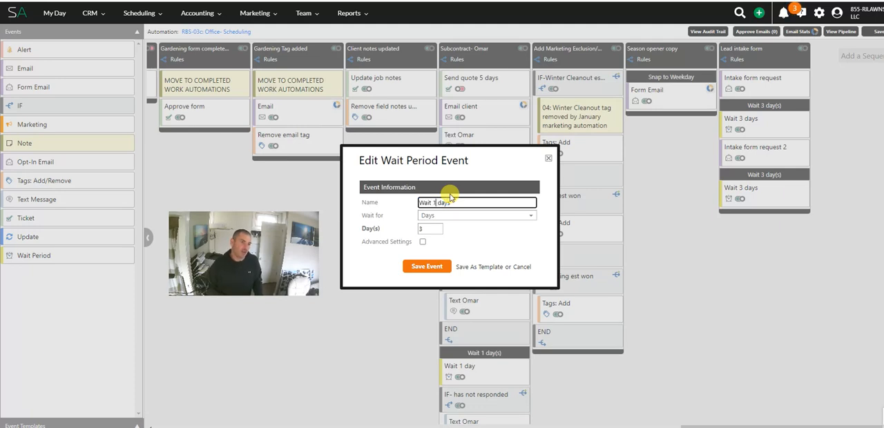
pyautogui.doubleClick(423, 228)
pyautogui.write('1')
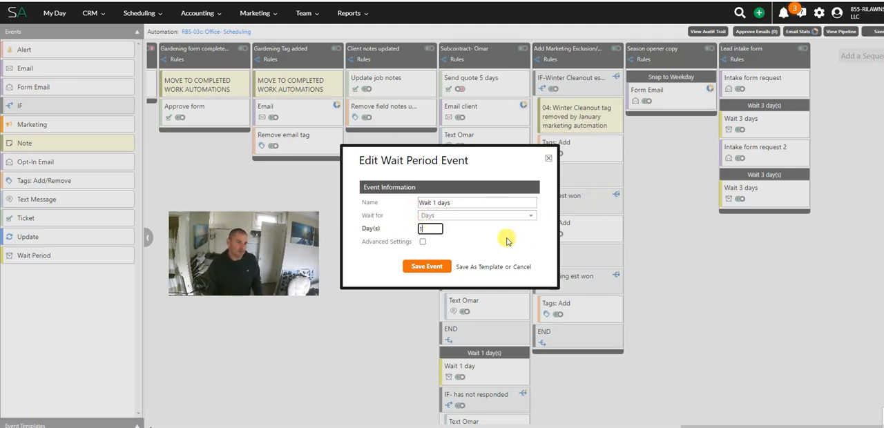
pyautogui.click(442, 267)
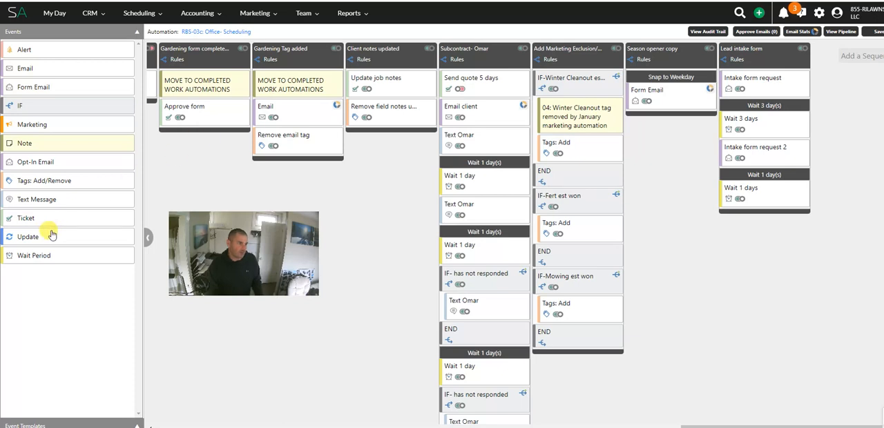
# Step: Add a Text Message event below the 1-day wait and name it "Text reminder"
pyautogui.moveTo(30, 221); pyautogui.dragTo(738, 223)
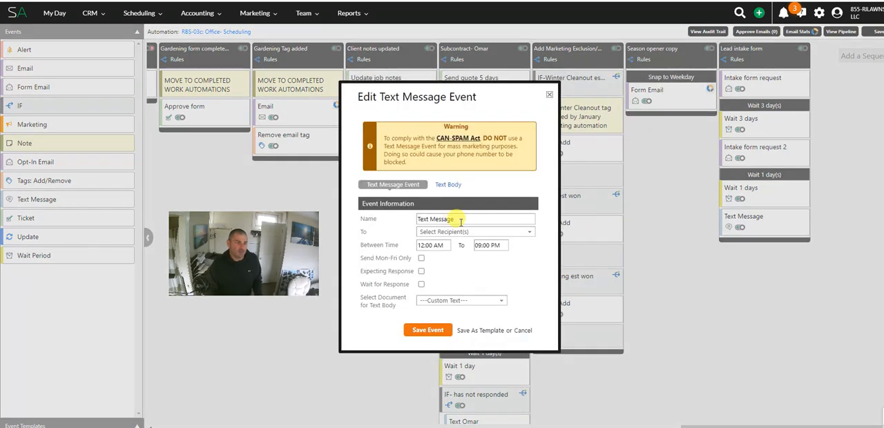
pyautogui.click(461, 221)
pyautogui.press('BackSpace')
pyautogui.press('BackSpace')
pyautogui.press('BackSpace')
pyautogui.press('BackSpace')
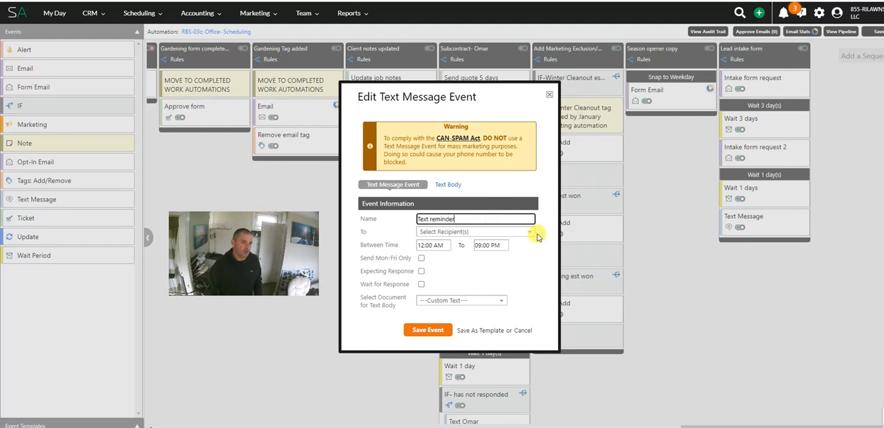
# Step: Set the text reminder's recipient to Client / Lead only
pyautogui.click(512, 232)
pyautogui.click(456, 279)
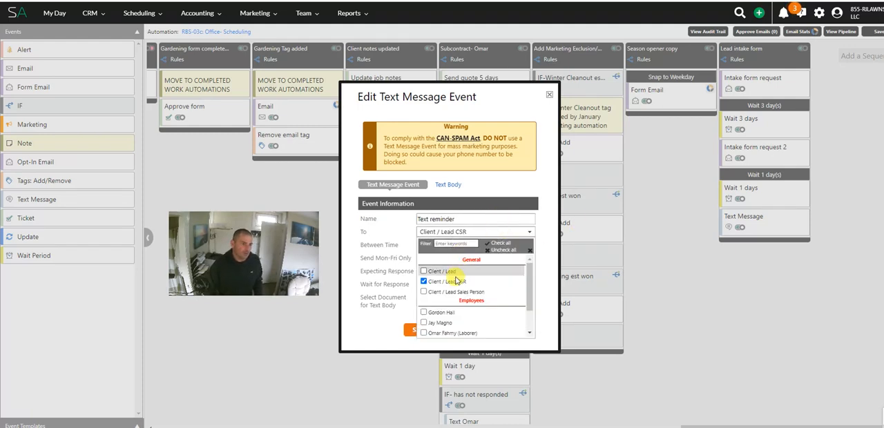
pyautogui.click(457, 280)
pyautogui.click(458, 273)
pyautogui.click(512, 174)
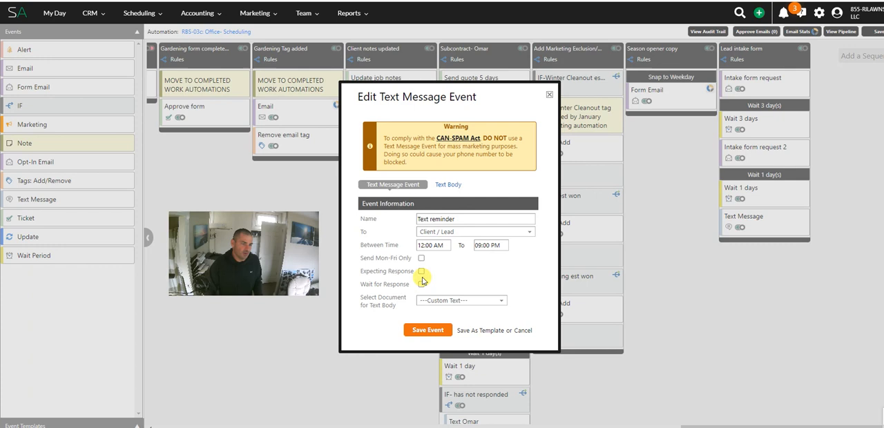
# Step: Restrict the text reminder's sending time to between 09:00 AM and 06:00 PM
pyautogui.click(439, 244)
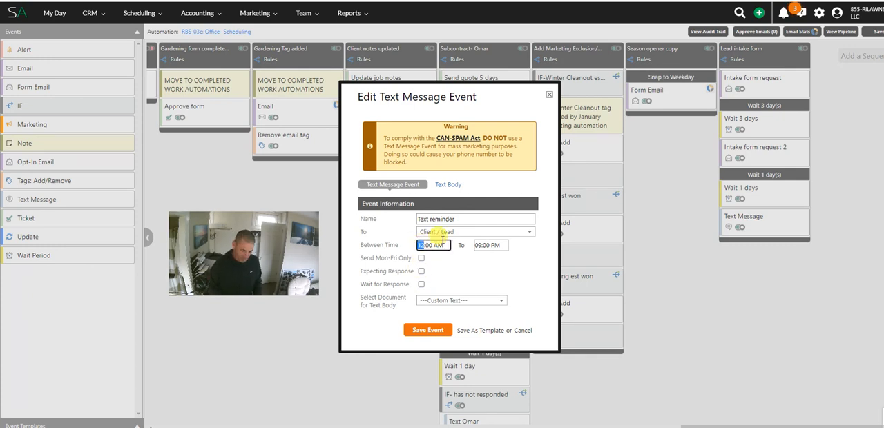
pyautogui.write('9')
pyautogui.press('Tab')
pyautogui.press('Tab')
pyautogui.press('Tab')
pyautogui.press('Tab')
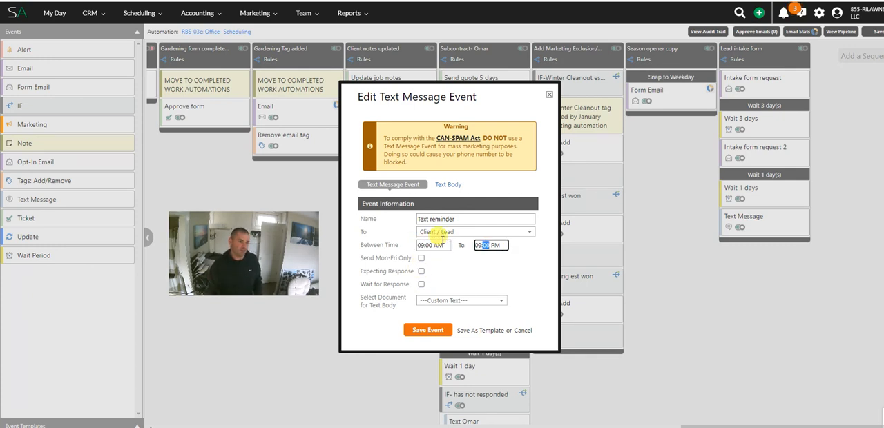
pyautogui.hotkey('shift', 'Tab')
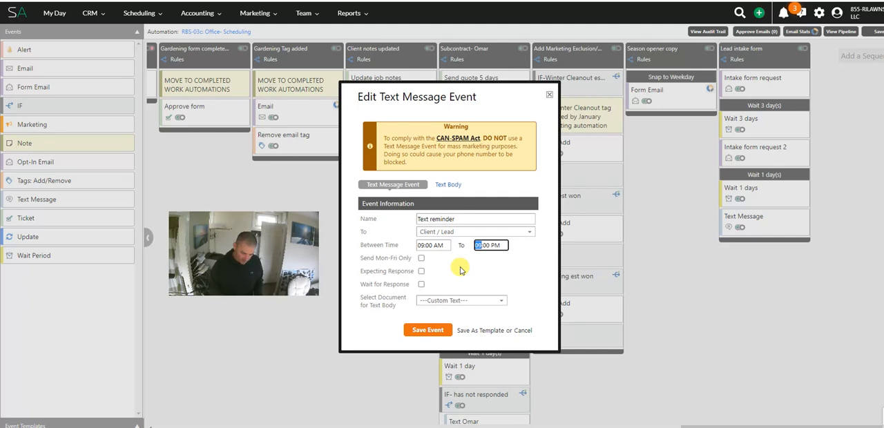
pyautogui.write('6')
pyautogui.press('Tab')
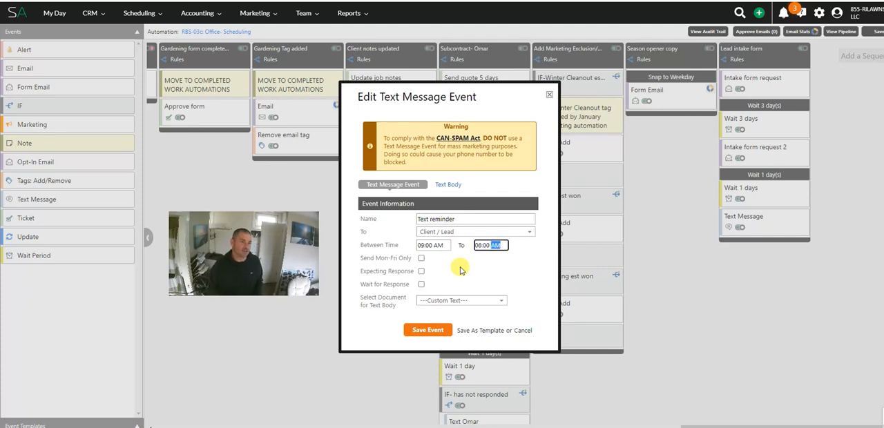
pyautogui.click(467, 279)
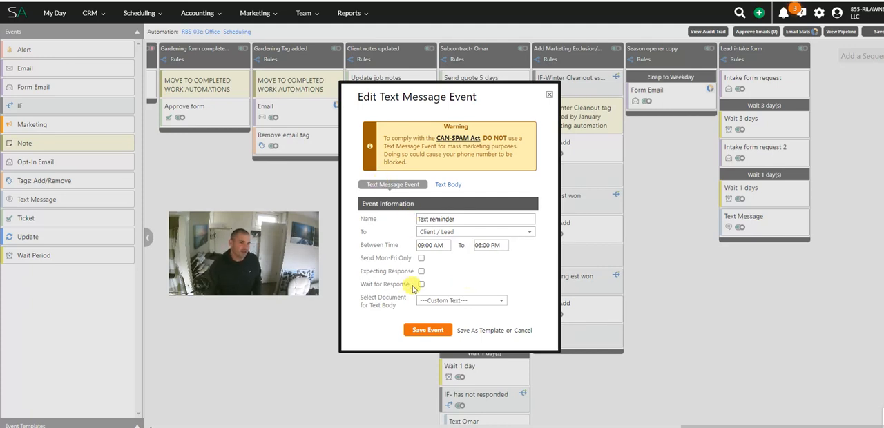
# Step: Start the text reminder's body with "Hey, [clientfname], we were just waiting for you to fill out our client intake form"
pyautogui.click(448, 184)
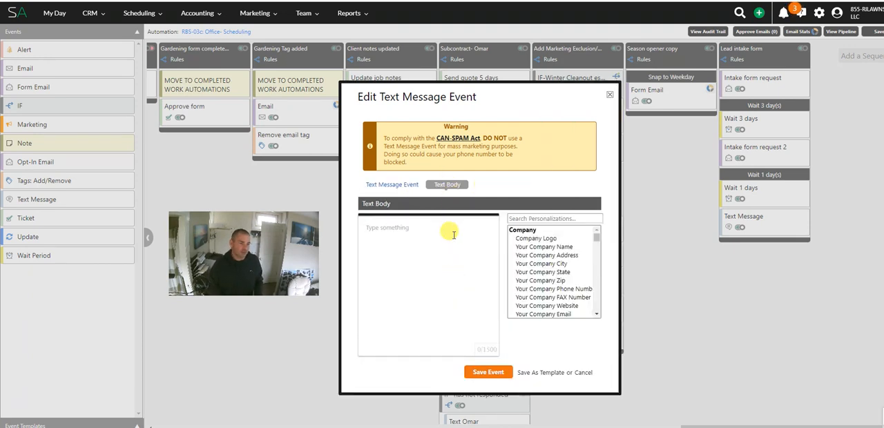
pyautogui.write('Hey')
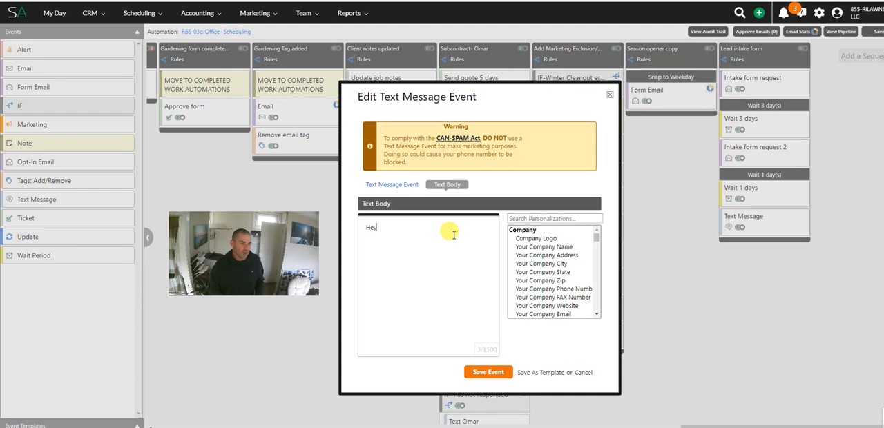
pyautogui.write(', {clientfnam')
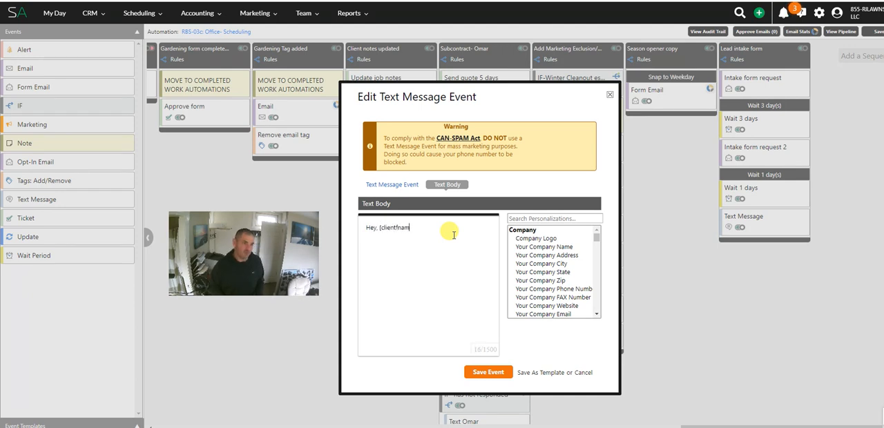
pyautogui.write('e}')
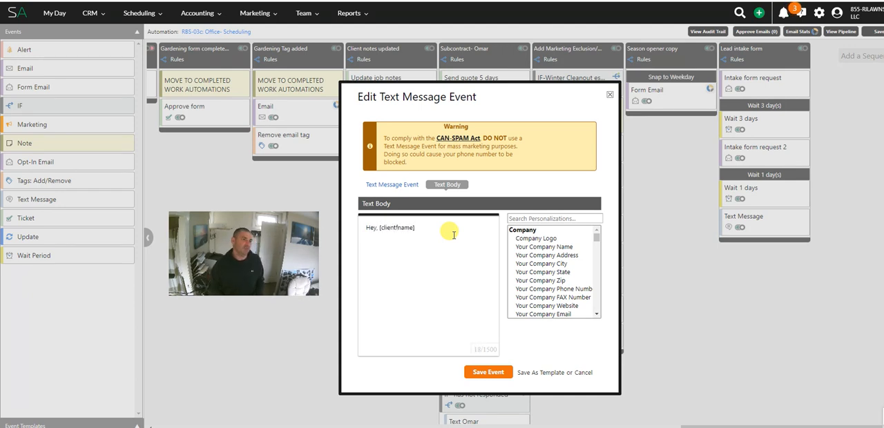
pyautogui.write(', di')
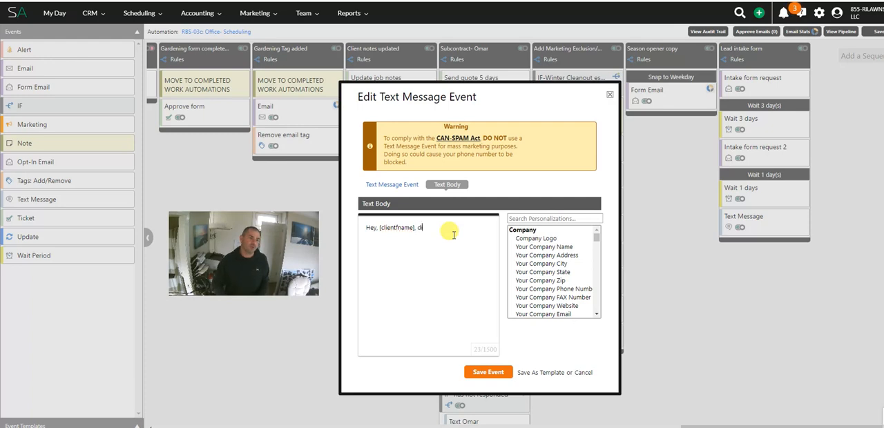
pyautogui.press('BackSpace')
pyautogui.press('BackSpace')
pyautogui.write('we wer')
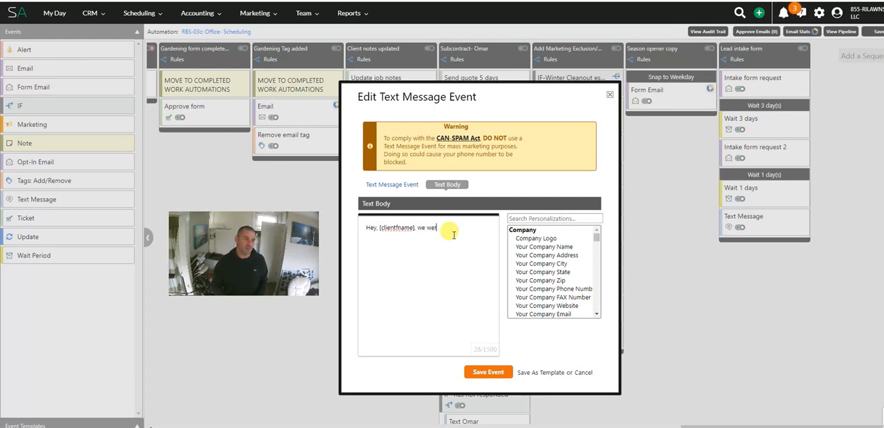
pyautogui.write('e just waiting for ')
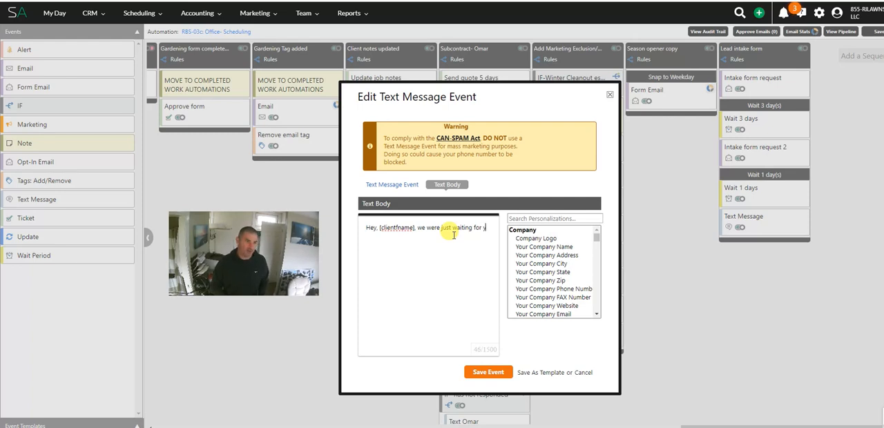
pyautogui.write('you to fill')
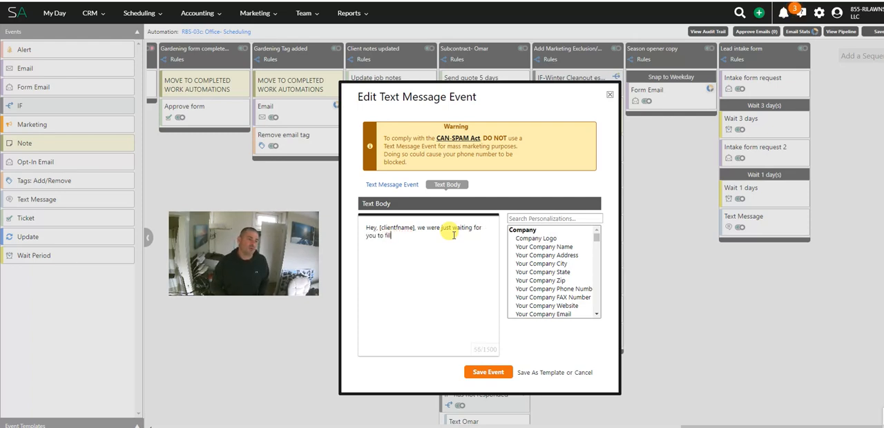
pyautogui.write(' out our client intake fo')
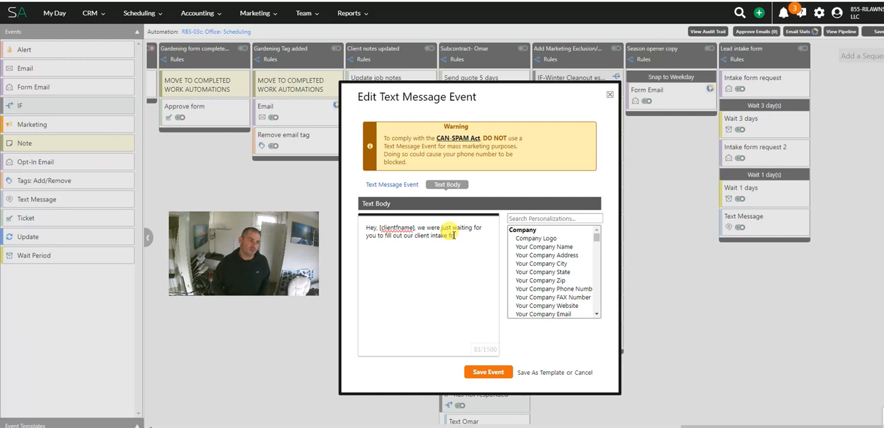
pyautogui.write('rm- did you reciev')
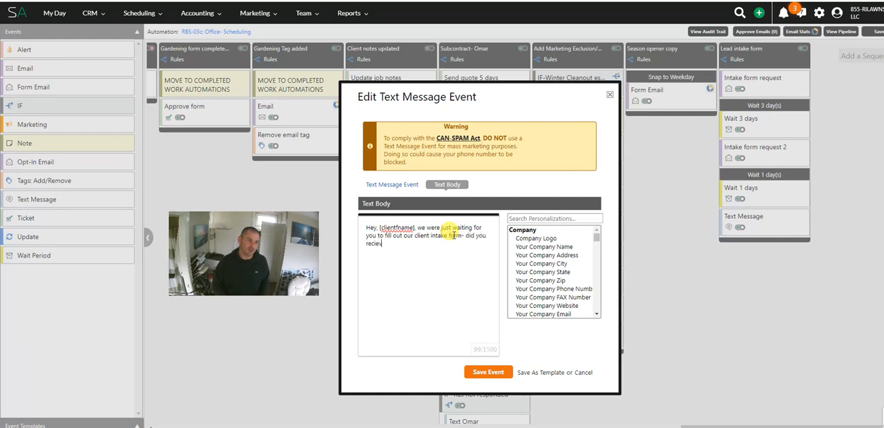
pyautogui.write('e the email? -')
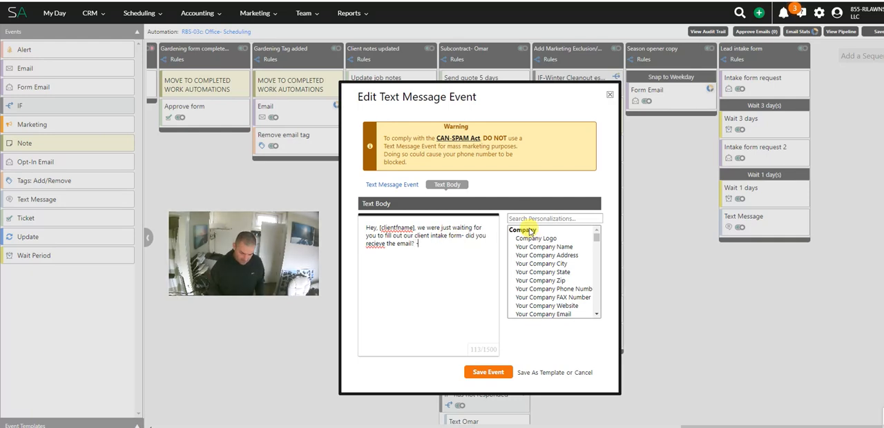
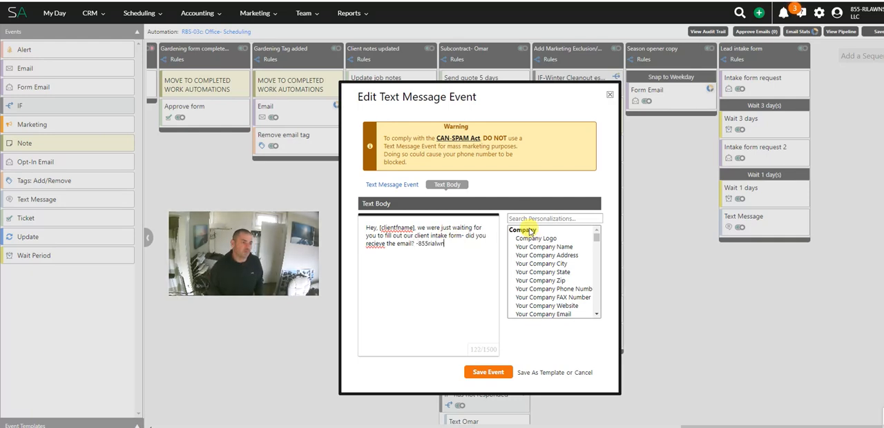
pyautogui.write('law')
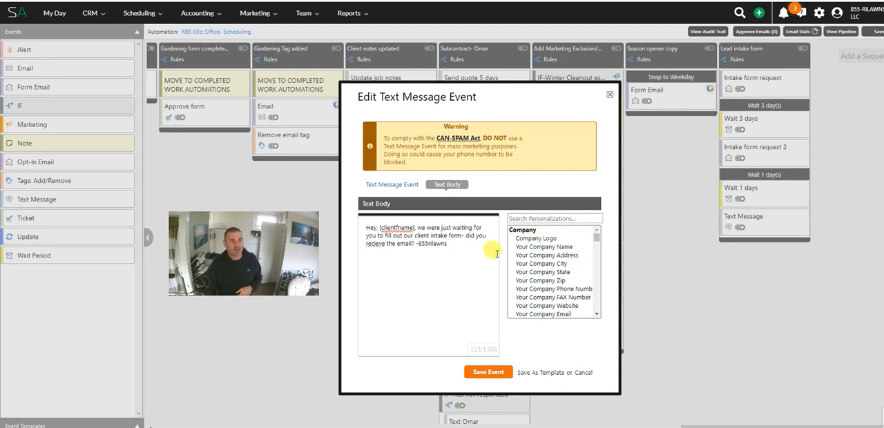
pyautogui.rightClick(382, 243)
pyautogui.click(407, 102)
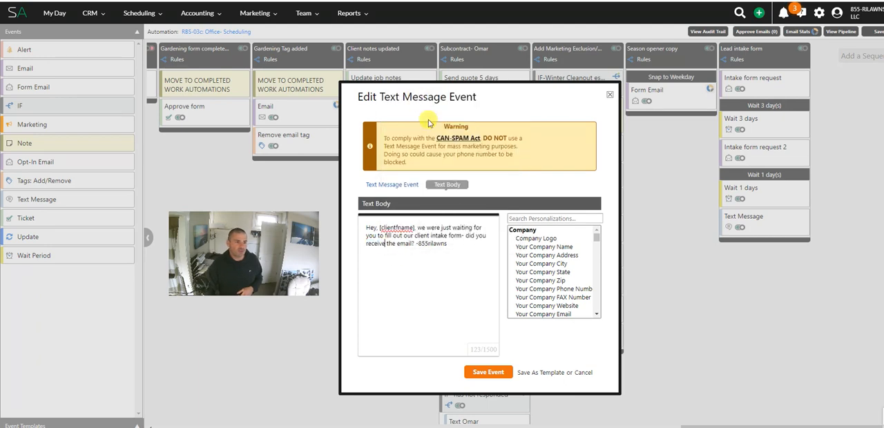
pyautogui.moveTo(368, 227); pyautogui.dragTo(456, 253)
pyautogui.click(456, 252)
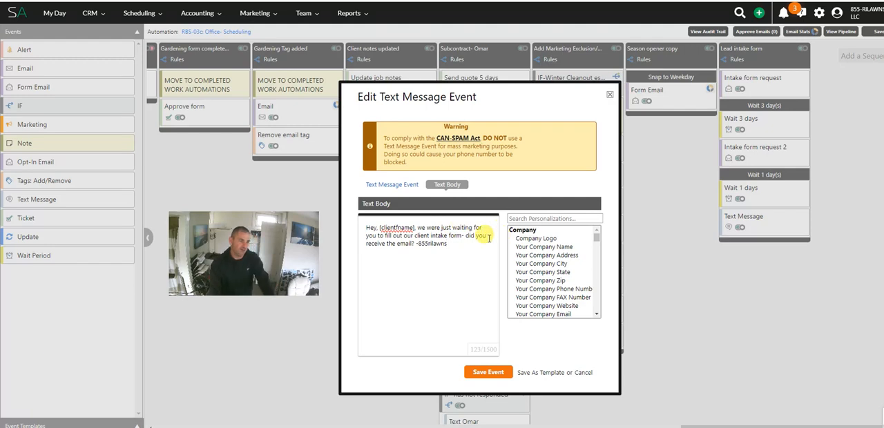
pyautogui.moveTo(462, 245)
pyautogui.mouseDown()
pyautogui.moveTo(404, 229)
pyautogui.moveTo(460, 254)
pyautogui.mouseUp()
pyautogui.click(449, 230)
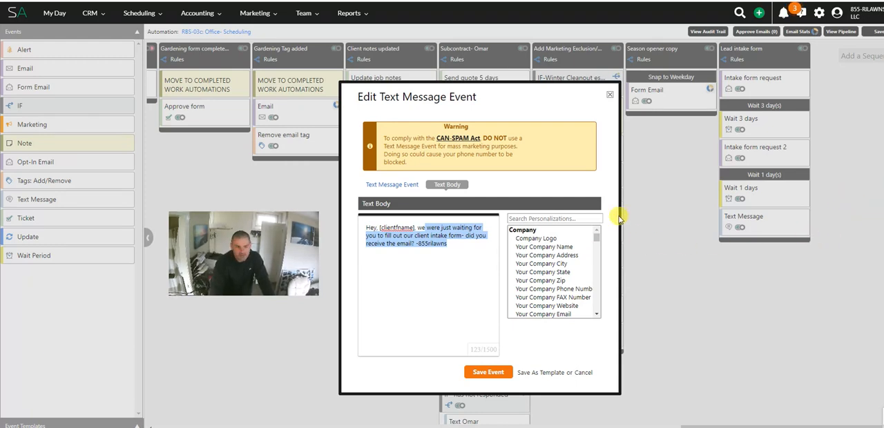
pyautogui.click(418, 244)
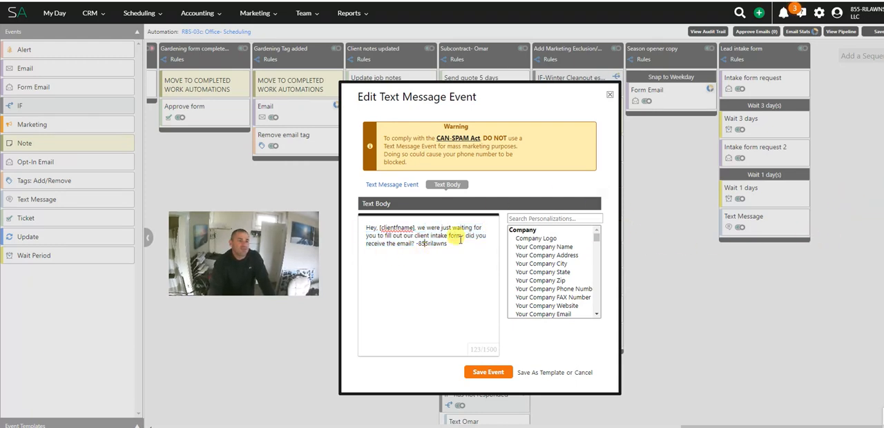
pyautogui.moveTo(455, 243); pyautogui.dragTo(412, 228)
pyautogui.click(421, 234)
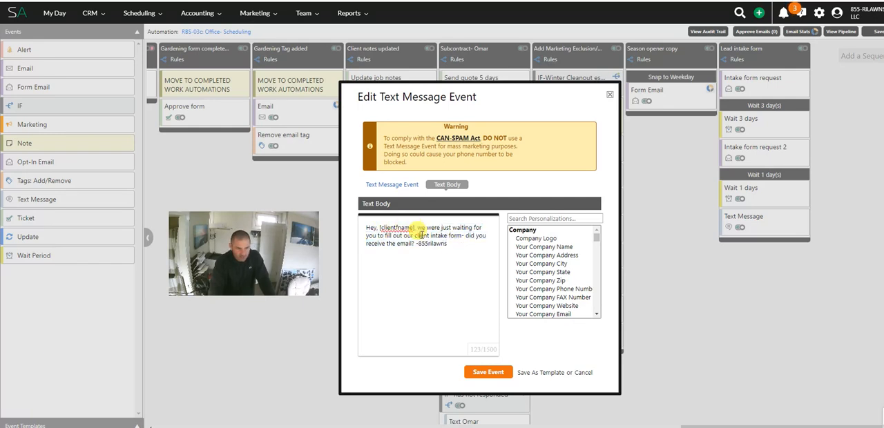
# Step: Save the text reminder and copy the 1-day wait period below it in the Lead intake form sequence
pyautogui.click(494, 373)
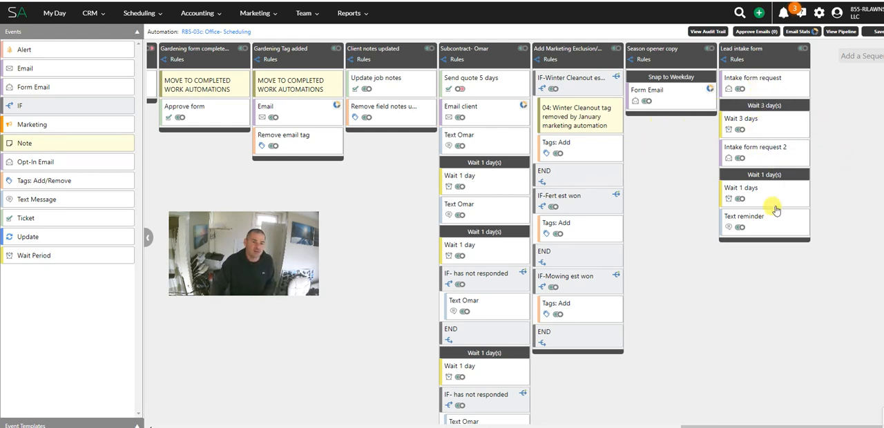
pyautogui.moveTo(775, 199); pyautogui.dragTo(758, 266)
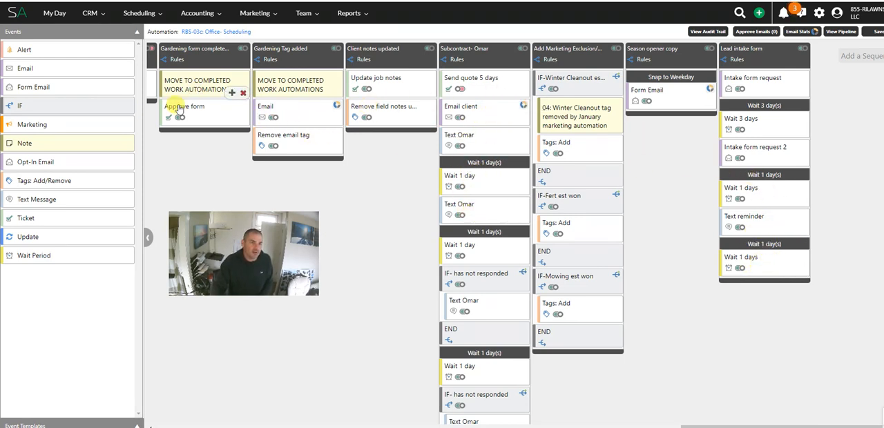
# Step: Add a Ticket event at the end of the Lead intake form sequence and name it "Ticket- call lead"
pyautogui.moveTo(33, 220); pyautogui.dragTo(764, 295)
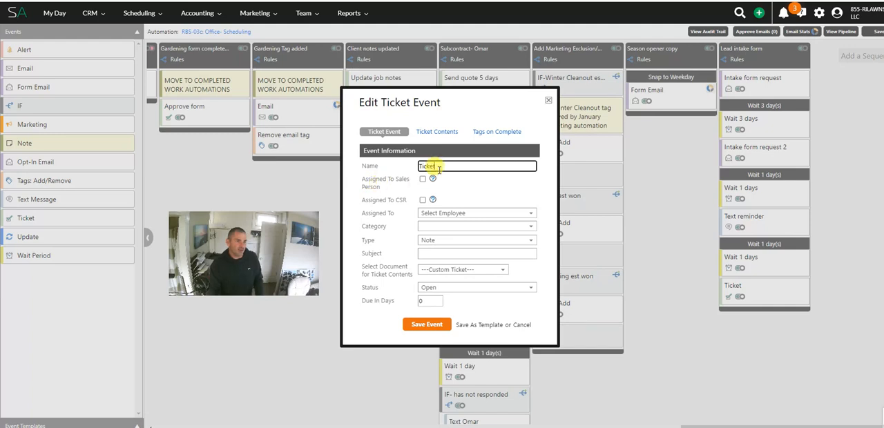
pyautogui.write('client')
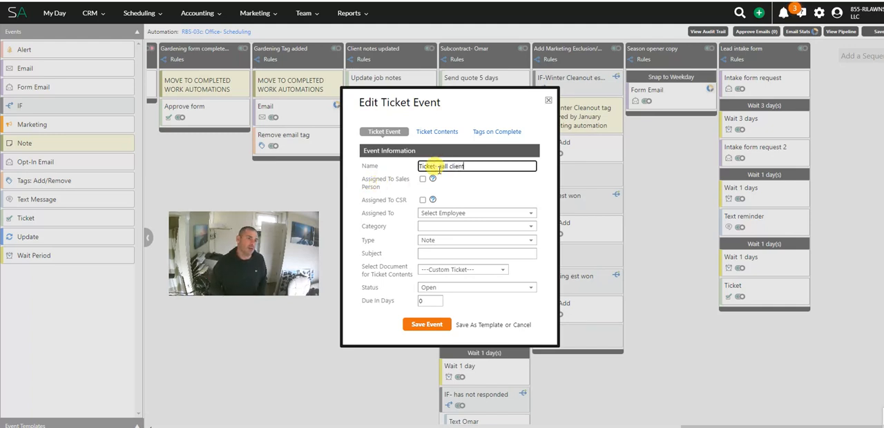
pyautogui.press('BackSpace')
pyautogui.press('BackSpace')
pyautogui.press('BackSpace')
pyautogui.press('BackSpace')
pyautogui.press('BackSpace')
pyautogui.press('BackSpace')
pyautogui.write('lead')
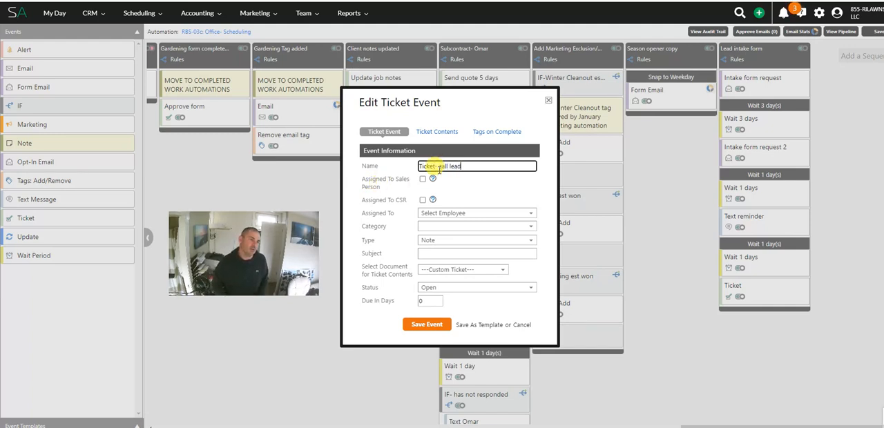
# Step: Set the ticket's category to Administrative, keep its type as Note, and assign it to the responsible employee
pyautogui.click(440, 227)
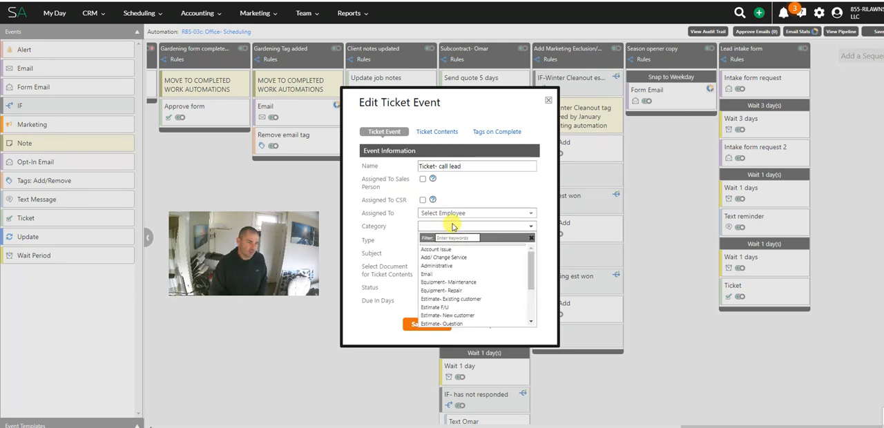
pyautogui.click(463, 266)
pyautogui.click(449, 241)
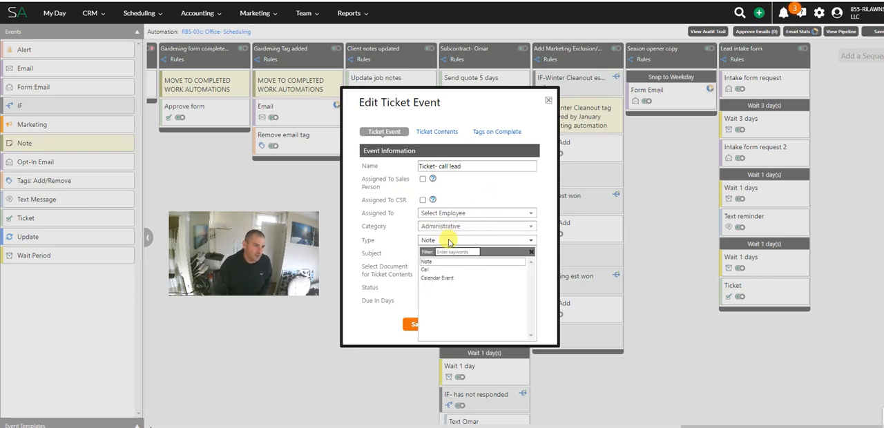
pyautogui.click(485, 182)
pyautogui.click(447, 255)
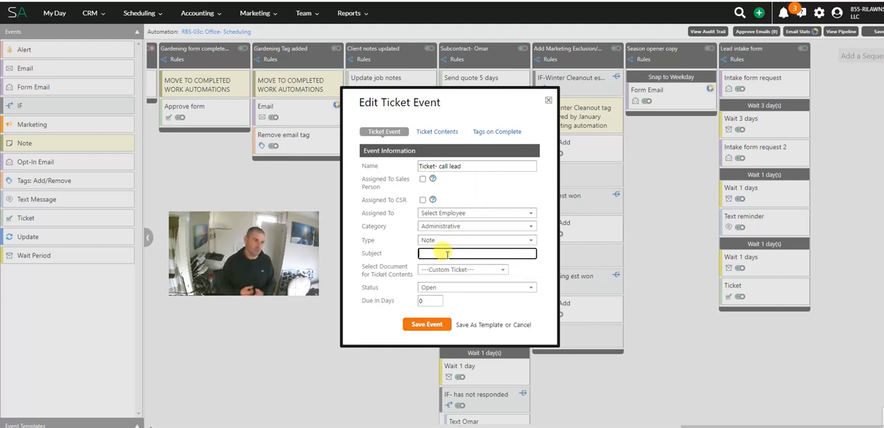
pyautogui.click(463, 215)
pyautogui.click(437, 267)
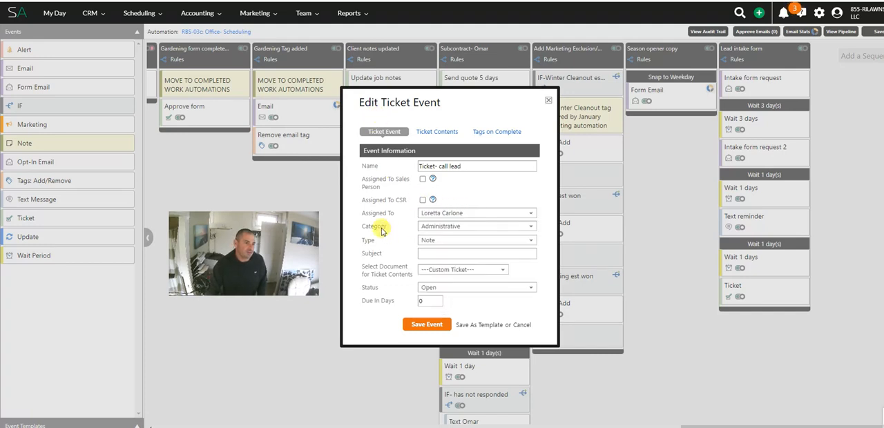
# Step: Give the ticket the subject "Call lead and fill out client intake form" and make it due in 7 days
pyautogui.click(438, 255)
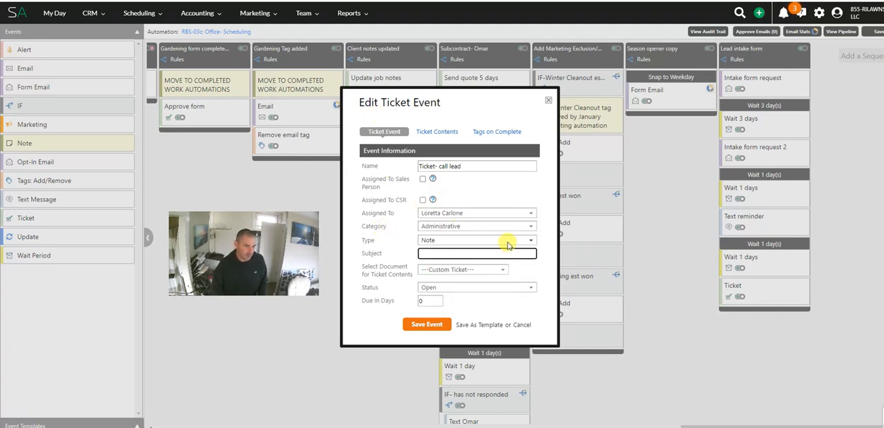
pyautogui.write('Ceall')
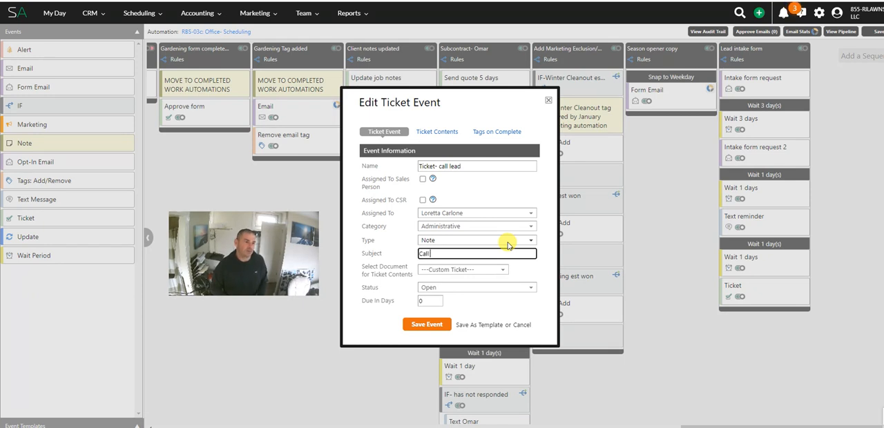
pyautogui.write(' and fill ou')
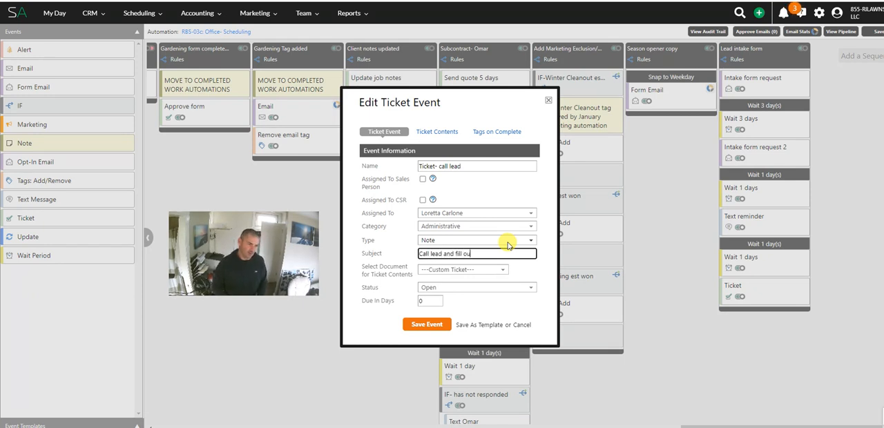
pyautogui.write('t client intake form')
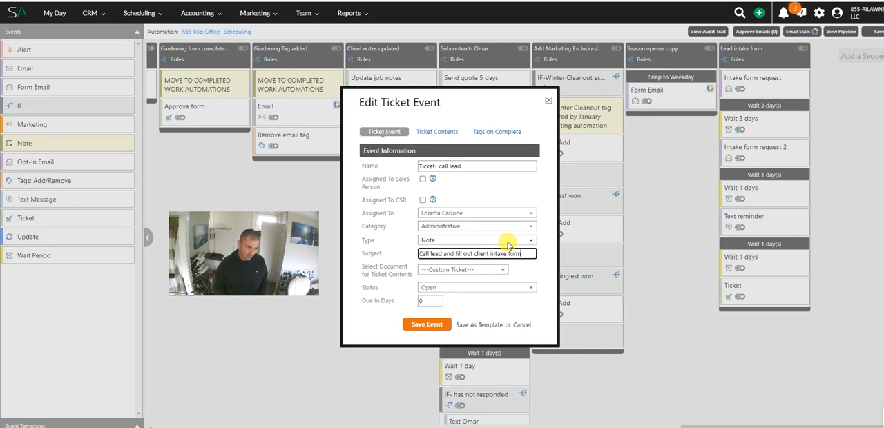
pyautogui.doubleClick(421, 301)
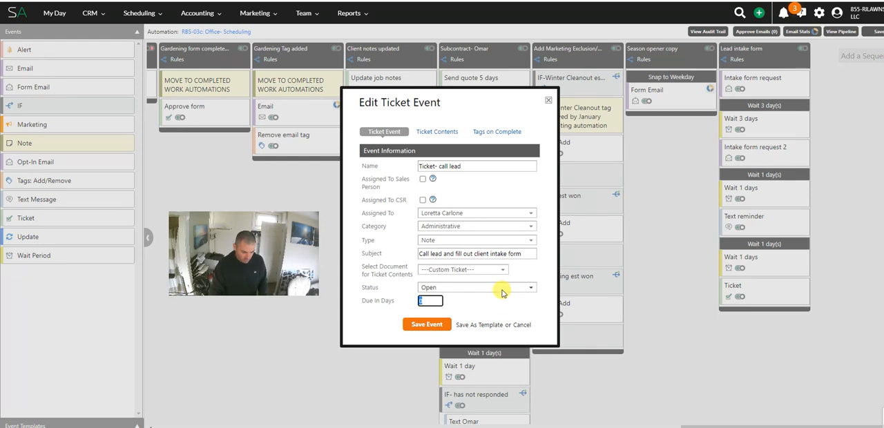
pyautogui.write('7')
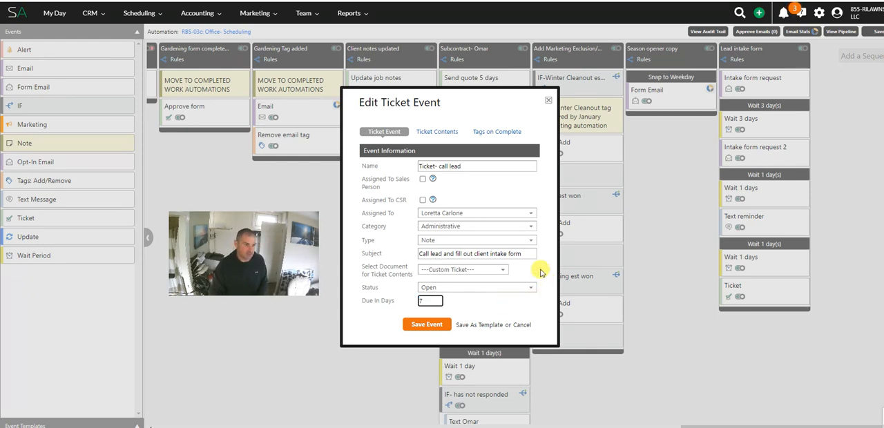
pyautogui.moveTo(533, 265); pyautogui.dragTo(457, 178)
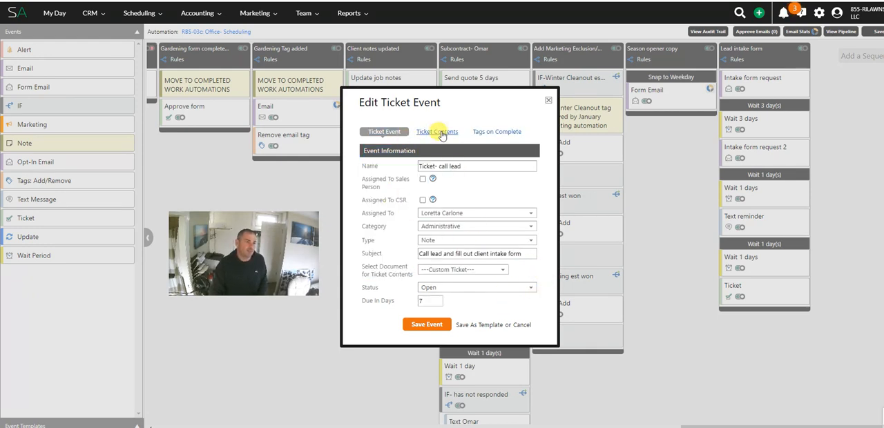
# Step: Write the ticket contents' first line: "[clientfname] [clientlname] has not filled out the client intake form."
pyautogui.click(436, 131)
pyautogui.click(607, 269)
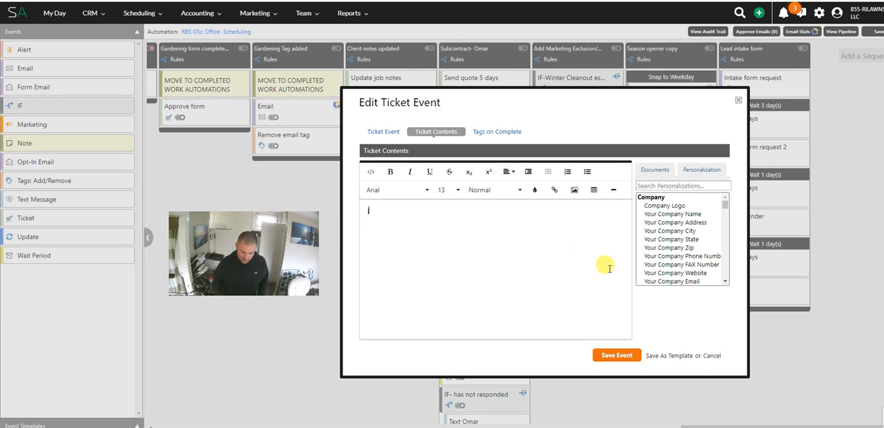
pyautogui.write('[clientfname')
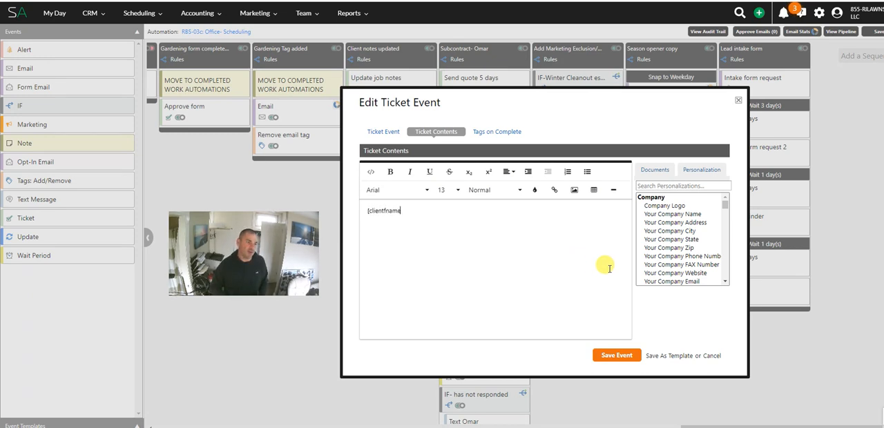
pyautogui.write('] [clien')
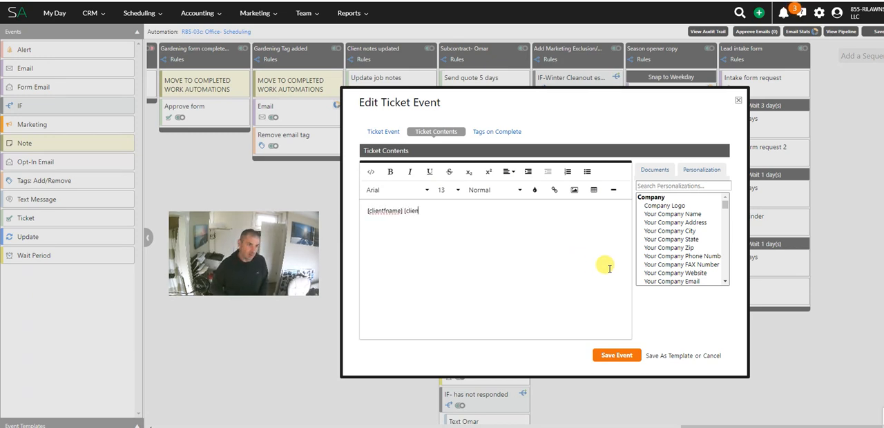
pyautogui.write('tlname')
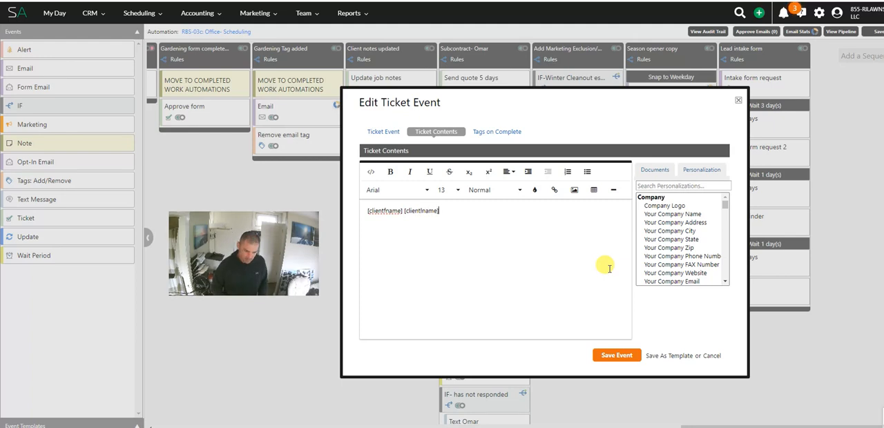
pyautogui.write('] has not filled out hte')
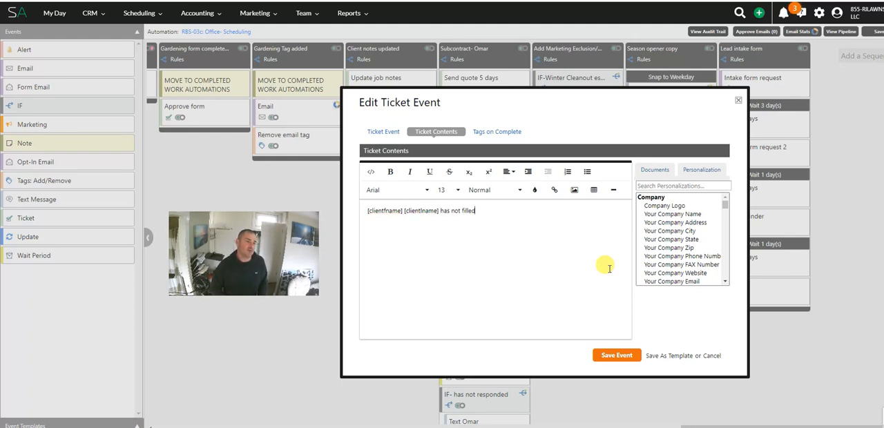
pyautogui.press('BackSpace')
pyautogui.write('the client intake form.')
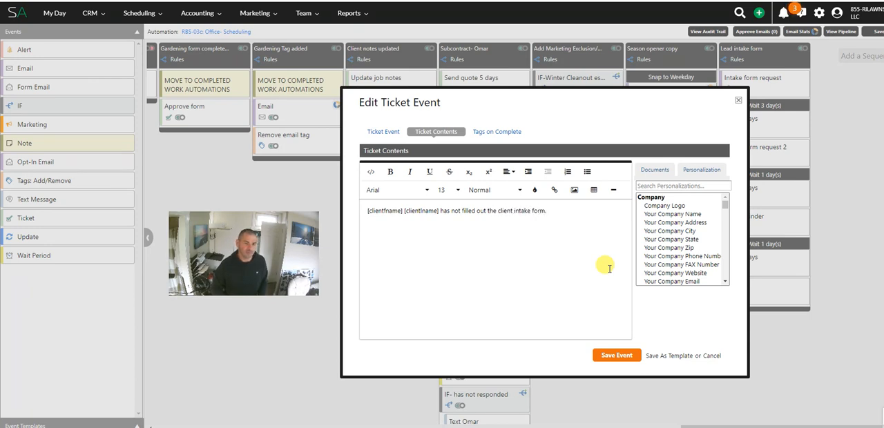
# Step: Add the line "Please call the client at [clientcphone] and fill out the form with them over the phone." using the Client Cell Phone personalization
pyautogui.press('Return')
pyautogui.write('c')
pyautogui.write('Pleas')
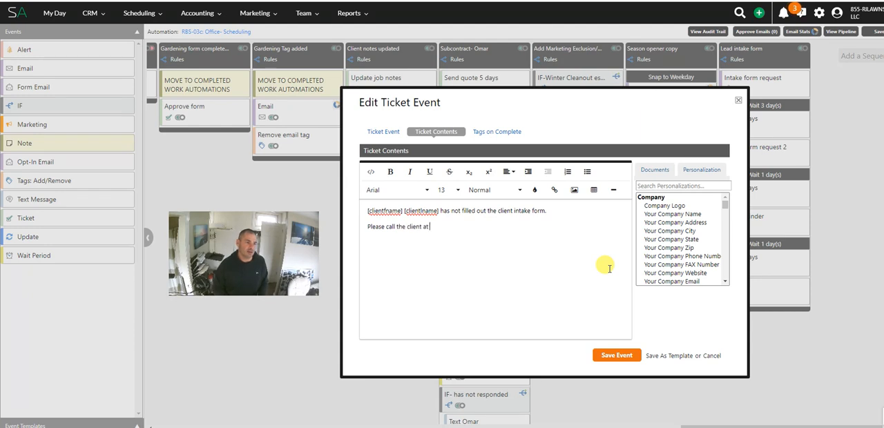
pyautogui.click(717, 184)
pyautogui.write('c')
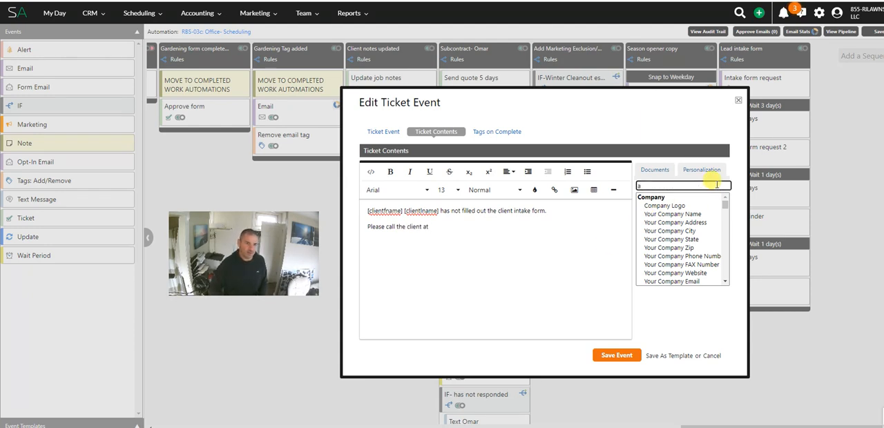
pyautogui.write('ell')
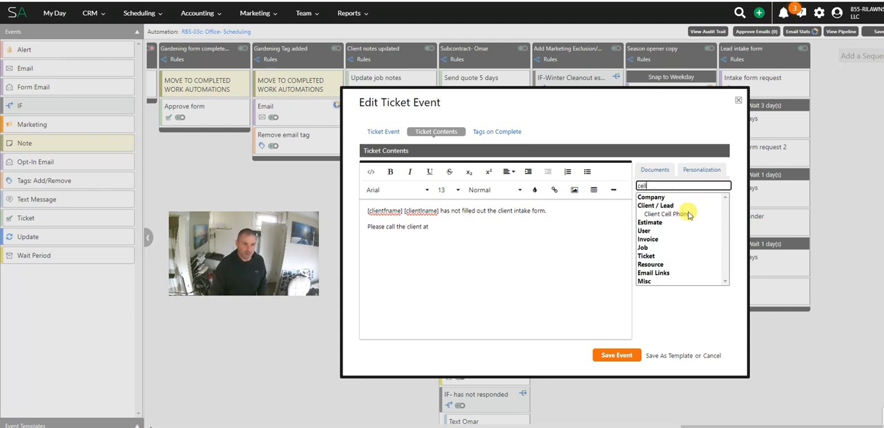
pyautogui.click(687, 214)
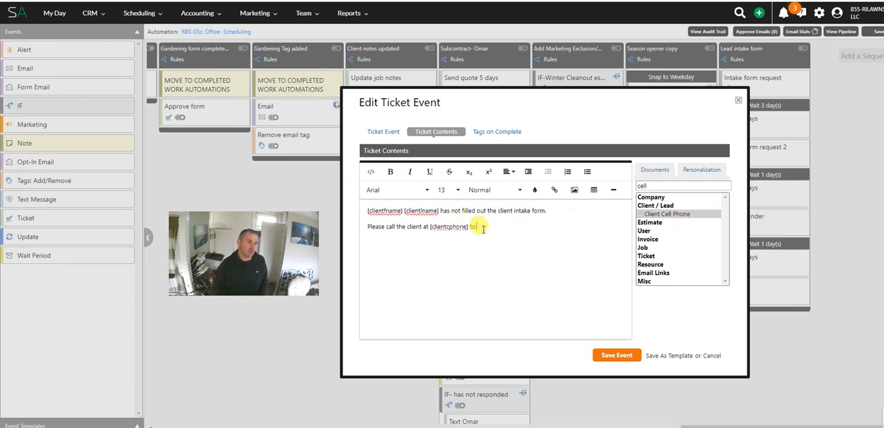
pyautogui.press('BackSpace')
pyautogui.press('BackSpace')
pyautogui.write('and fill out the f')
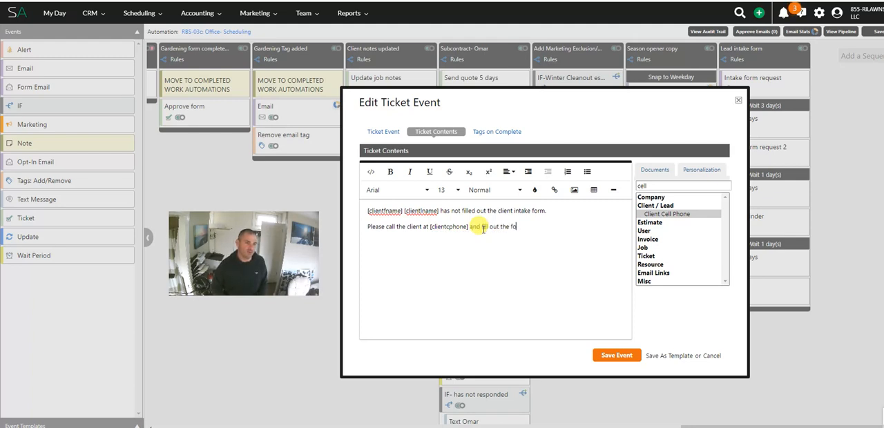
pyautogui.write('orm with them over the p')
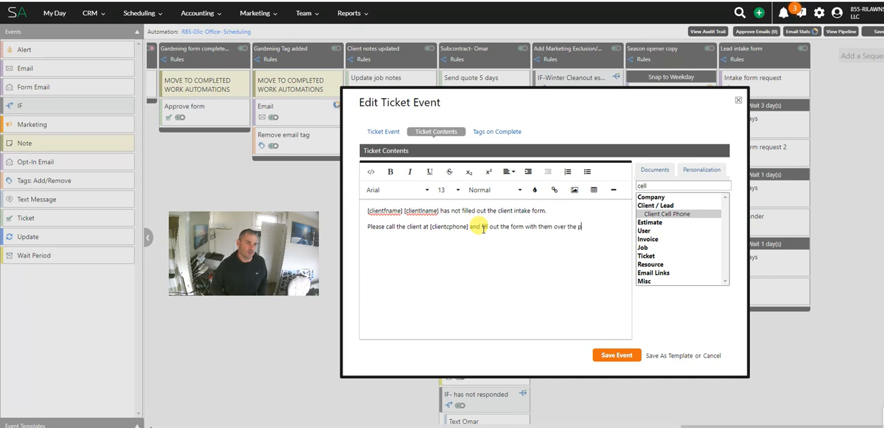
pyautogui.write('hone.')
# Step: Insert "at [physicaladdress1]" after the client's name placeholders in the first line, using the Physical Address 1 personalization
pyautogui.click(447, 228)
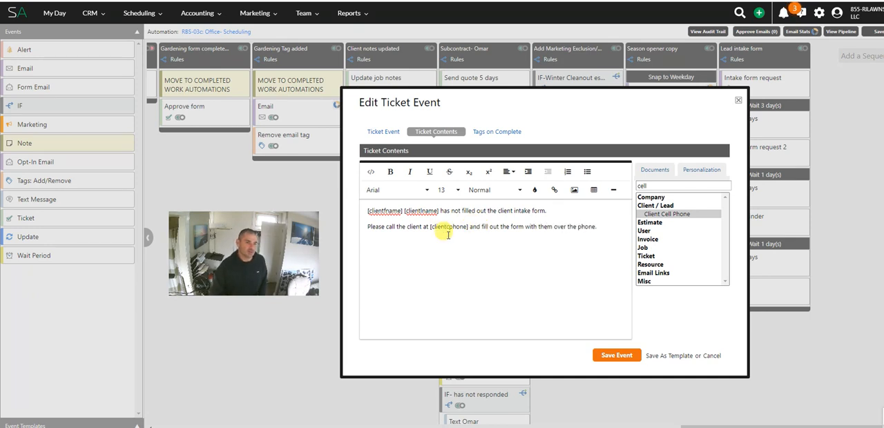
pyautogui.doubleClick(696, 186)
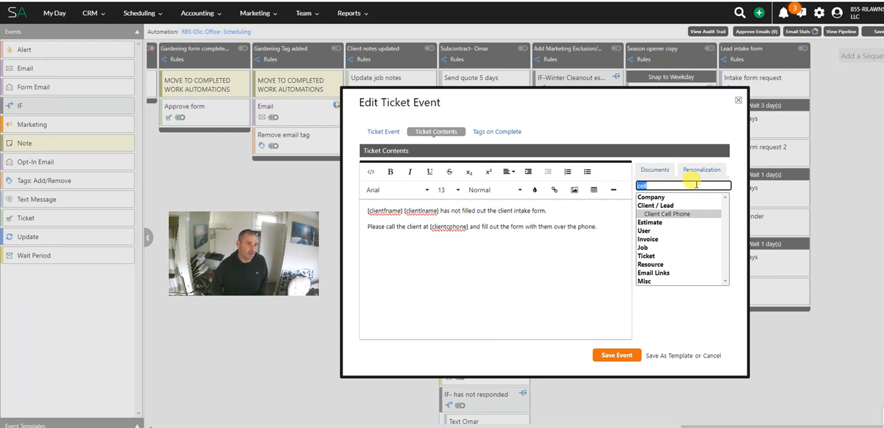
pyautogui.write('addre')
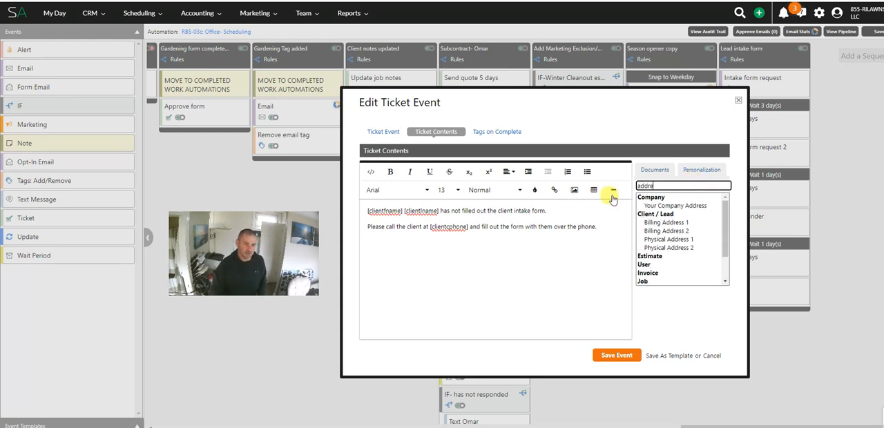
pyautogui.doubleClick(674, 241)
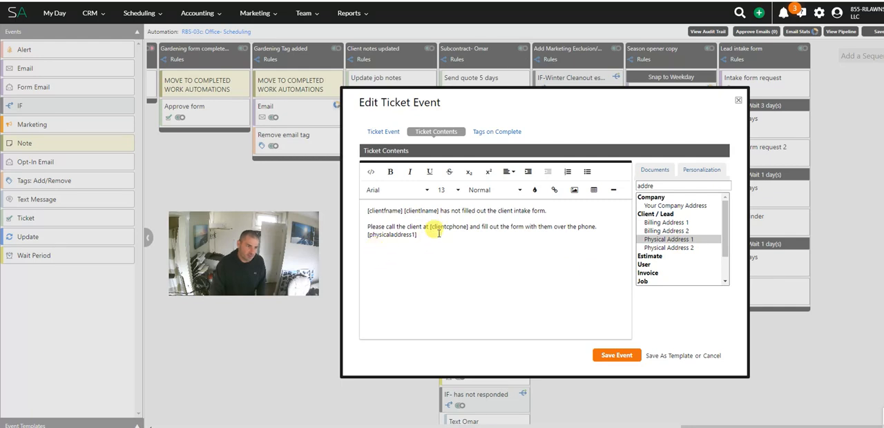
pyautogui.moveTo(417, 235); pyautogui.dragTo(355, 235)
pyautogui.press('BackSpace')
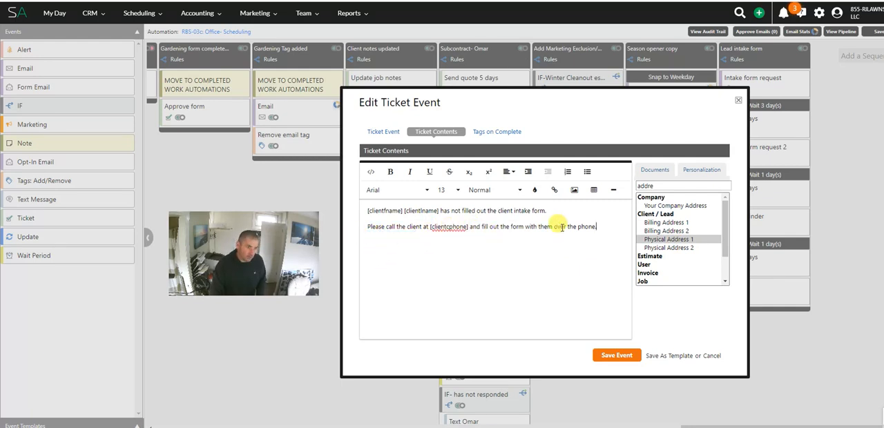
pyautogui.click(440, 210)
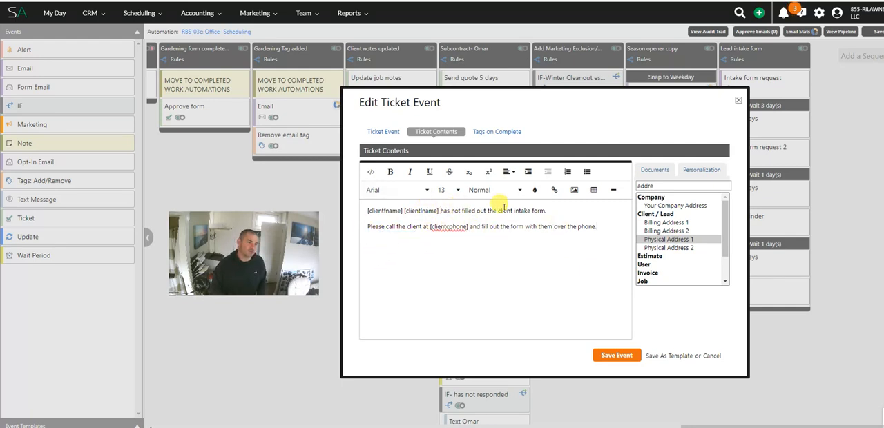
pyautogui.write('at [physicaladdress1]')
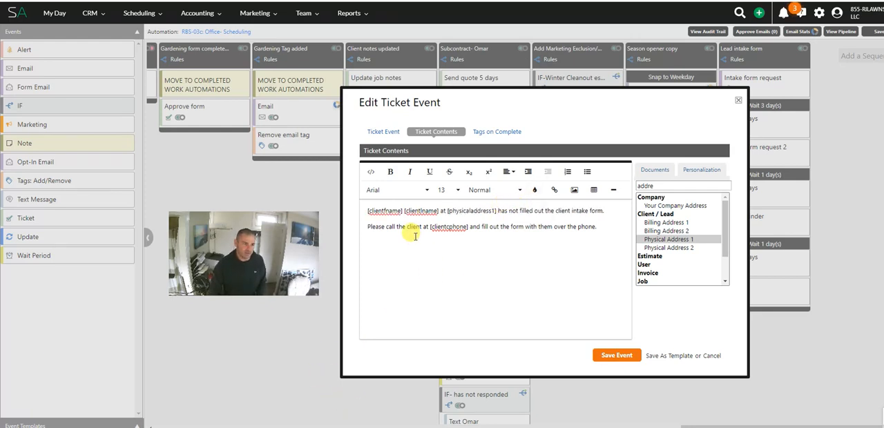
# Step: Add a third line "Form name: RBS-03: Client Intake Form", copying the name from the published form's review page
pyautogui.moveTo(368, 226); pyautogui.dragTo(527, 232)
pyautogui.click(512, 227)
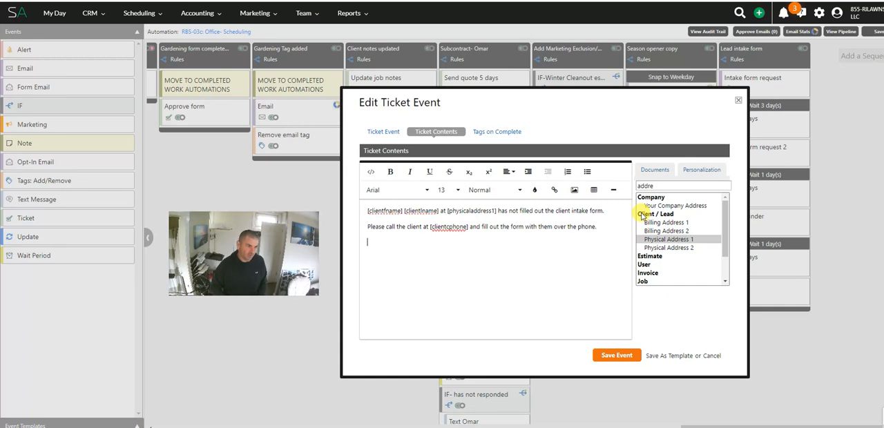
pyautogui.press('Return')
pyautogui.write('Form name')
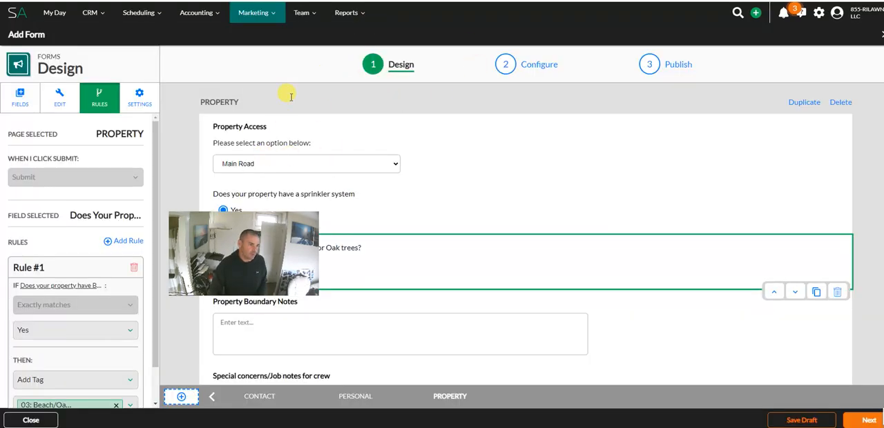
pyautogui.click(32, 102)
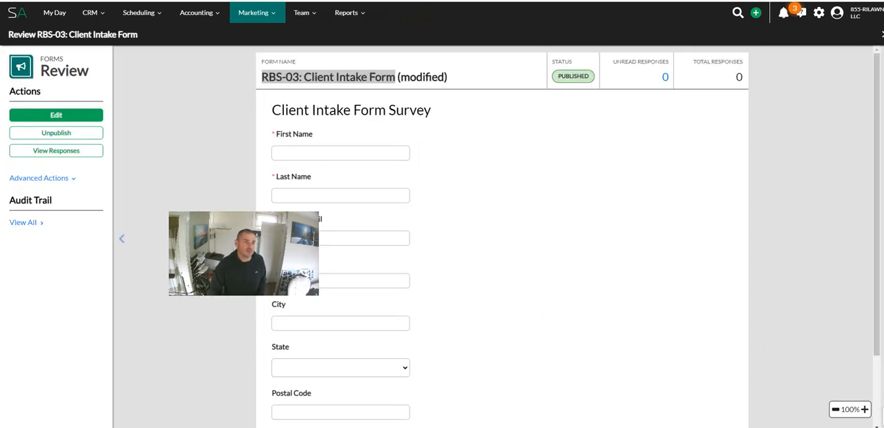
pyautogui.write('RBS-03: Client Intake Form')
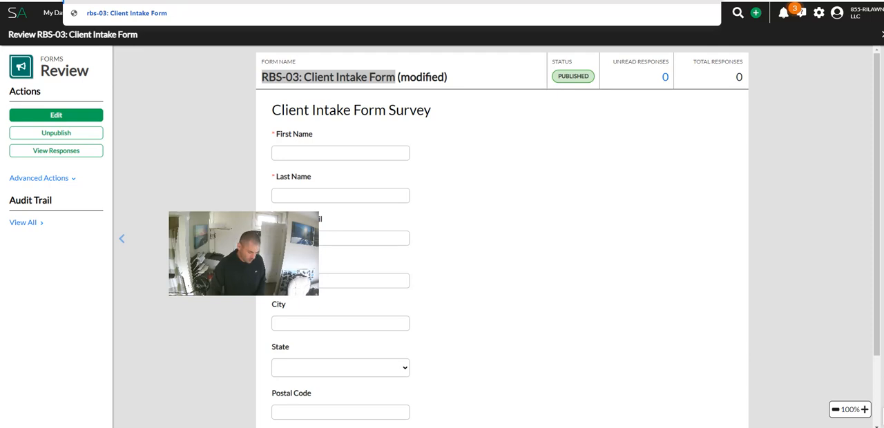
pyautogui.hotkey('ctrl', 'Tab')
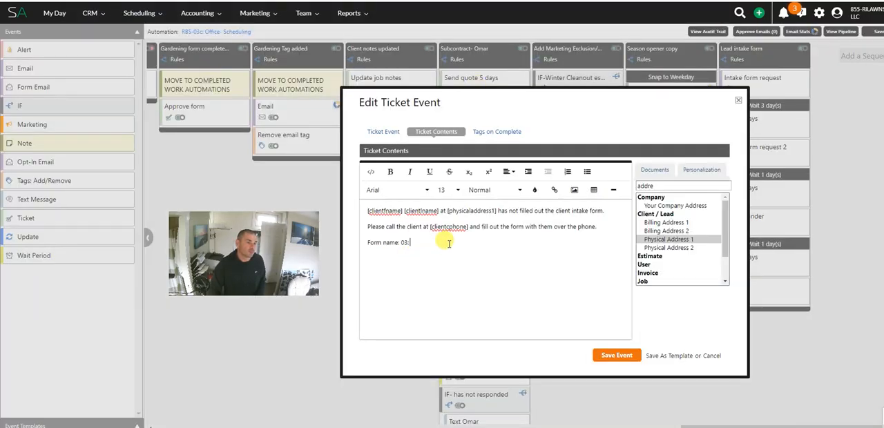
pyautogui.write('RBS-03: Client Intake Form')
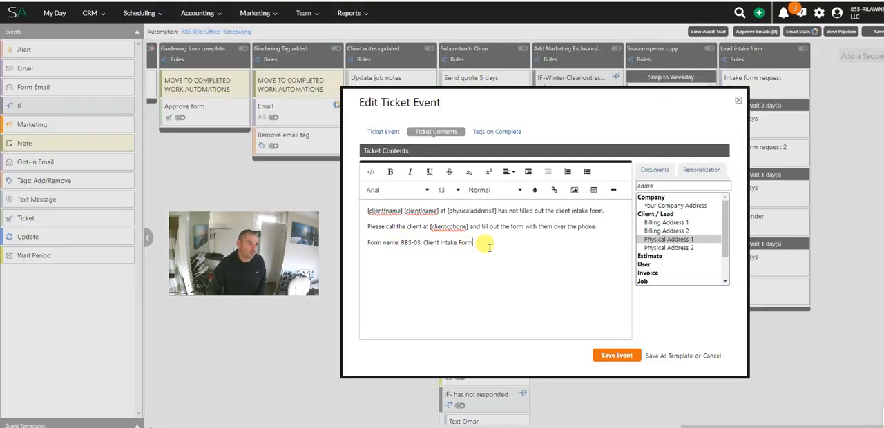
# Step: Make the form name line in the ticket contents bold
pyautogui.moveTo(472, 242); pyautogui.dragTo(441, 242)
pyautogui.moveTo(385, 246); pyautogui.dragTo(363, 245)
pyautogui.hotkey('ctrl', 'b')
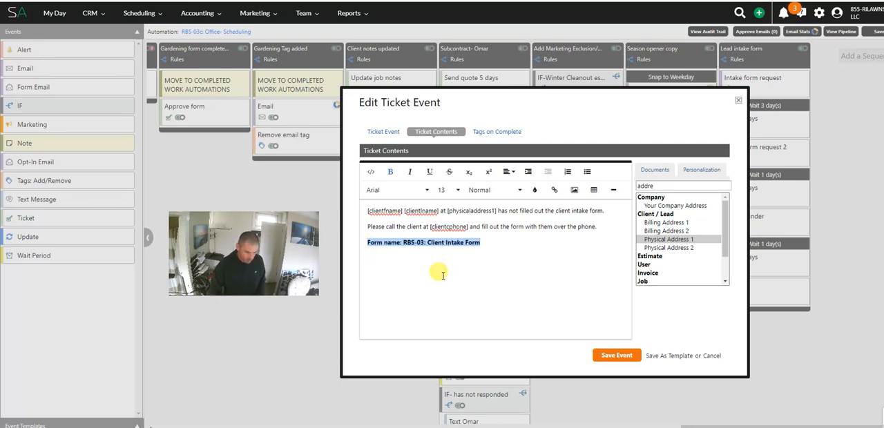
pyautogui.click(491, 253)
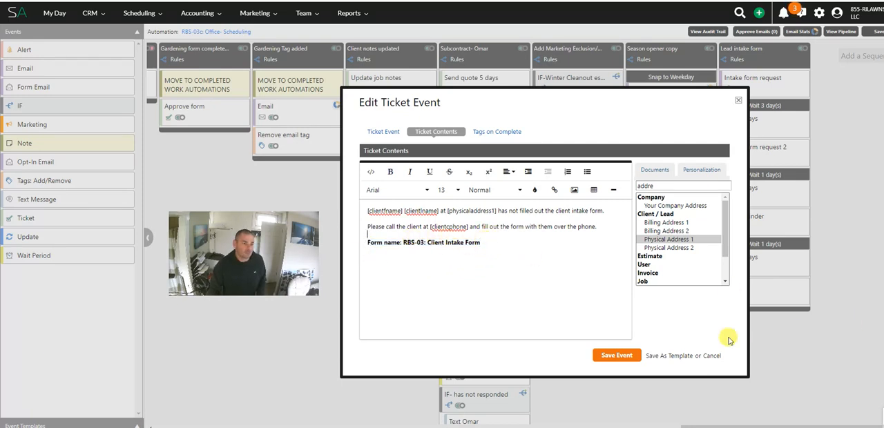
# Step: Replace the colon after "Form name" with a hyphen, then save the ticket event and the automation
pyautogui.click(400, 243)
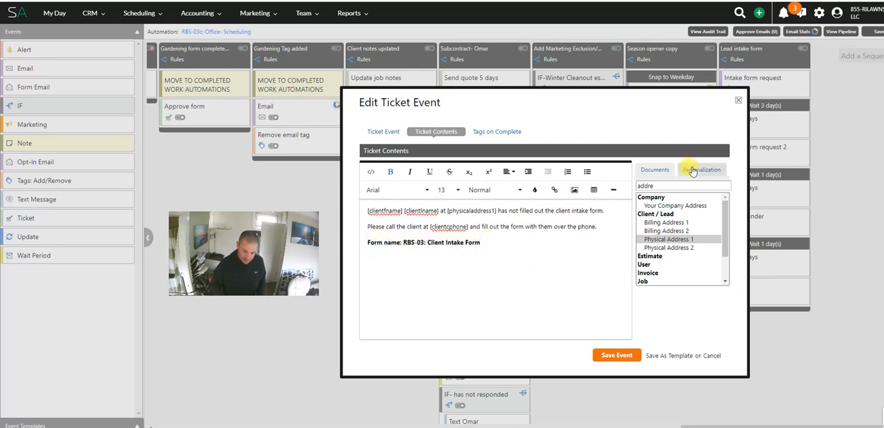
pyautogui.press('BackSpace')
pyautogui.write('-')
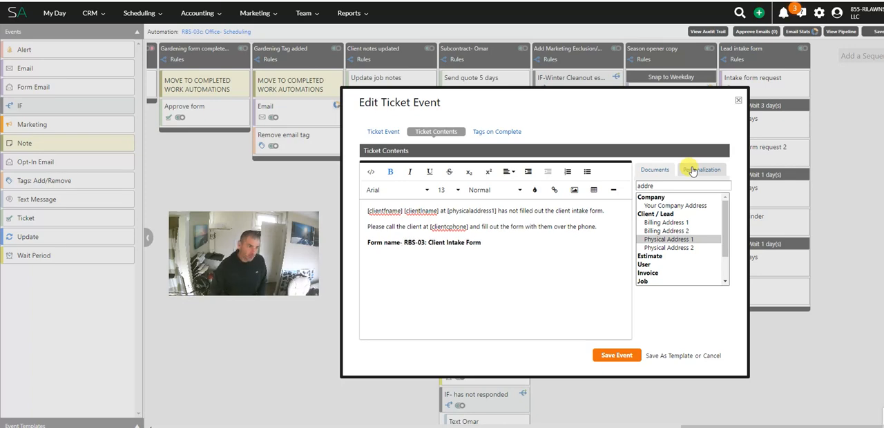
pyautogui.click(621, 355)
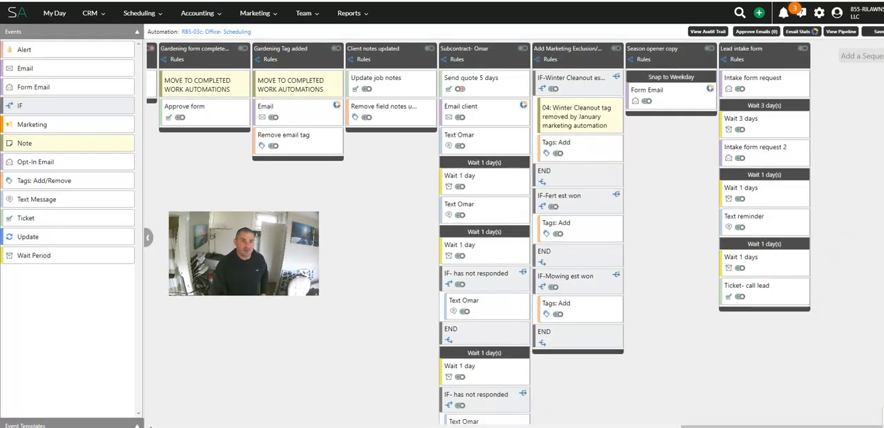
pyautogui.click(876, 32)
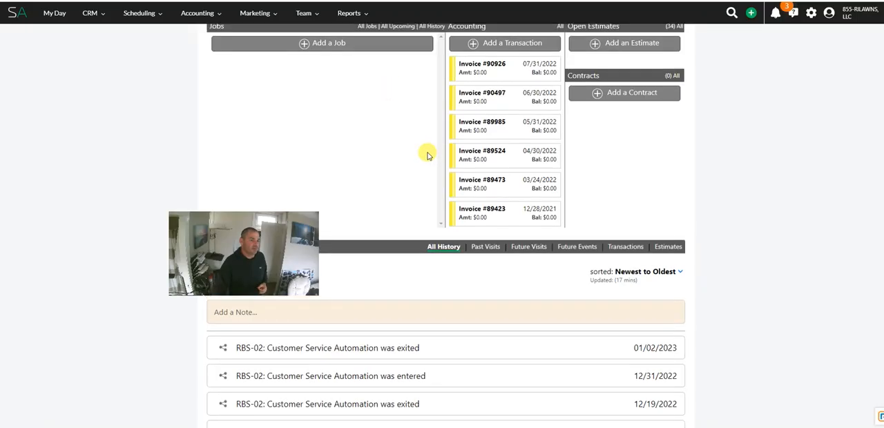
pyautogui.scroll(10, 416, 144)
pyautogui.scroll(-1, 510, 223)
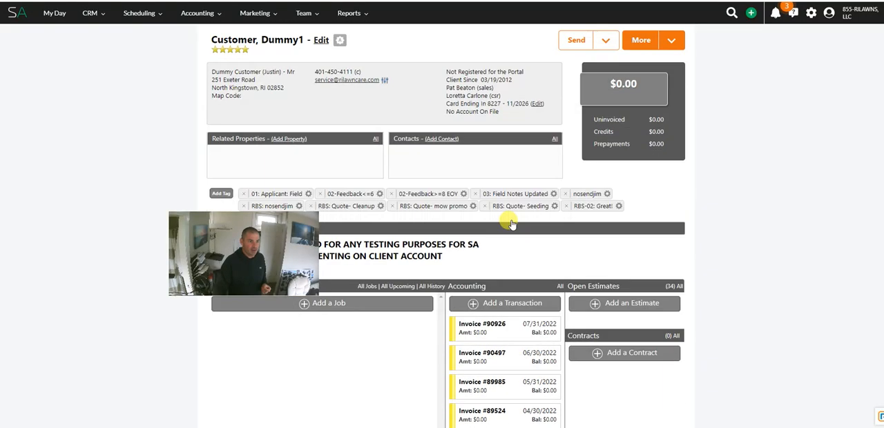
pyautogui.scroll(-1, 510, 223)
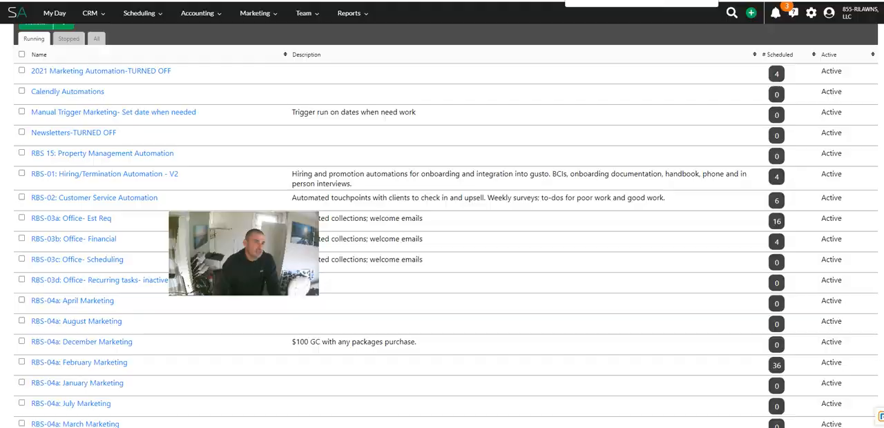
pyautogui.hotkey('ctrl', 'Tab')
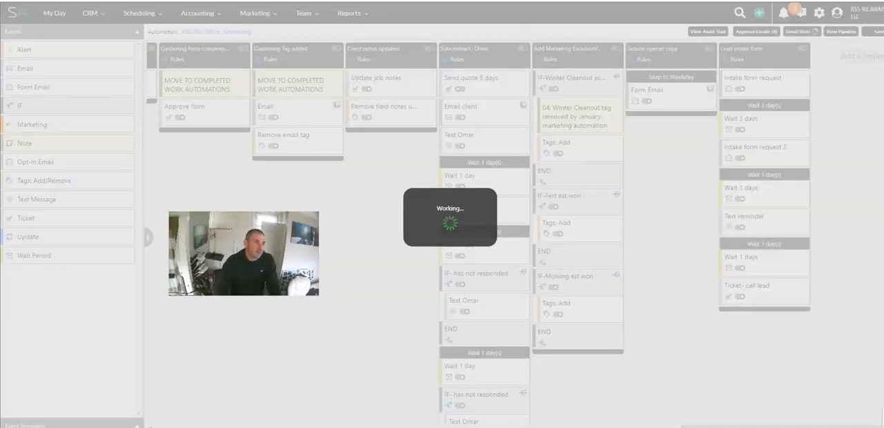
pyautogui.hotkey('ctrl', 'Tab')
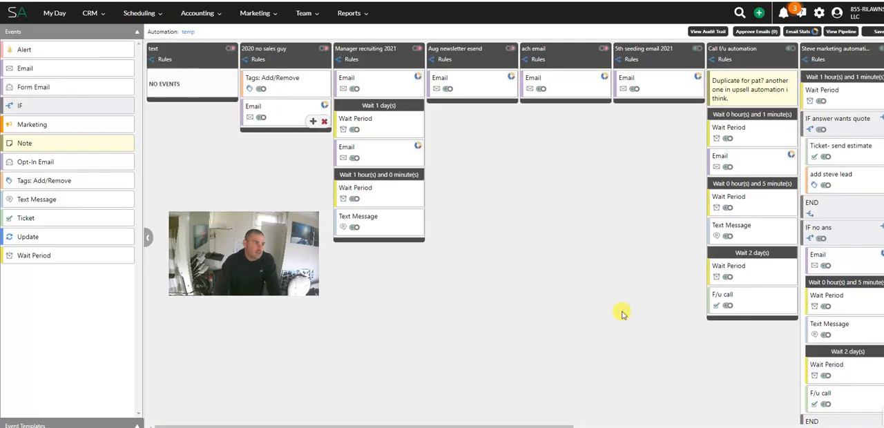
# Step: Add a sequence named "Intake form 2023" to the temp automation and restrict its entry to Clients
pyautogui.hscroll(8, 856, 55)
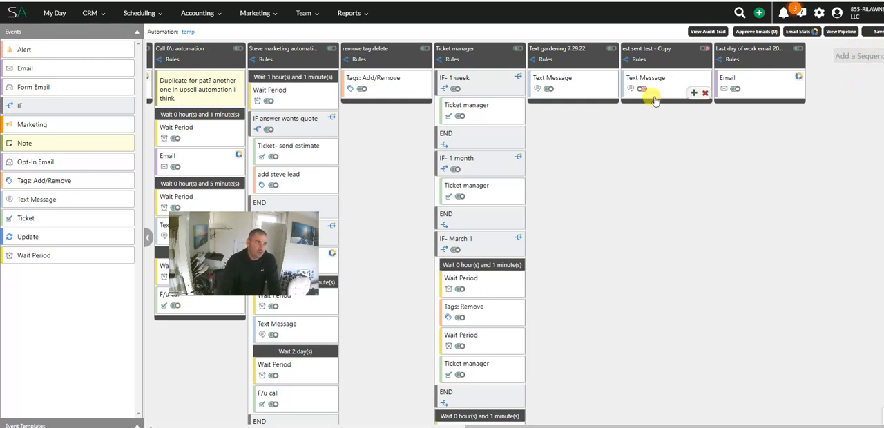
pyautogui.click(856, 55)
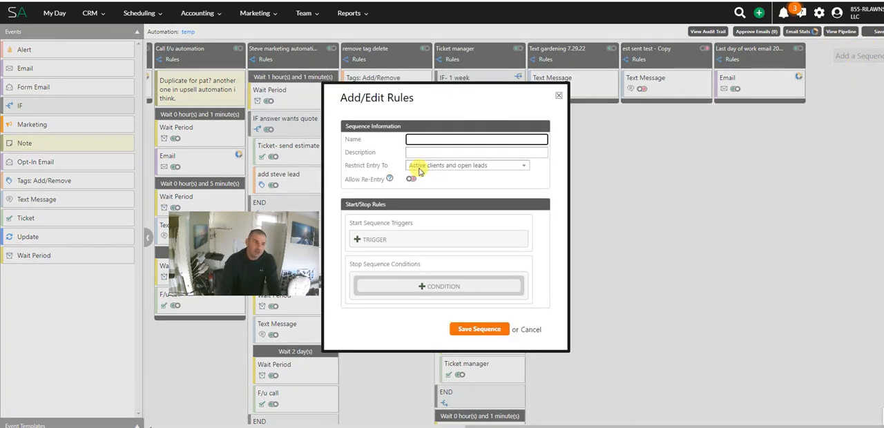
pyautogui.click(440, 167)
pyautogui.click(447, 187)
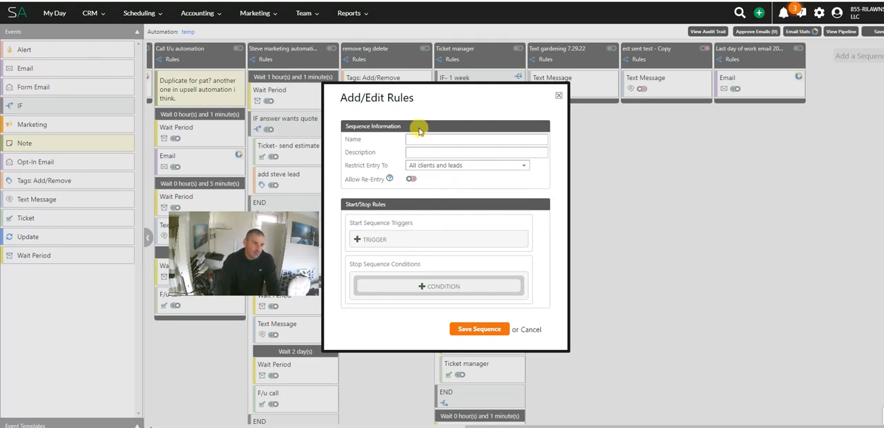
pyautogui.click(441, 168)
pyautogui.click(436, 203)
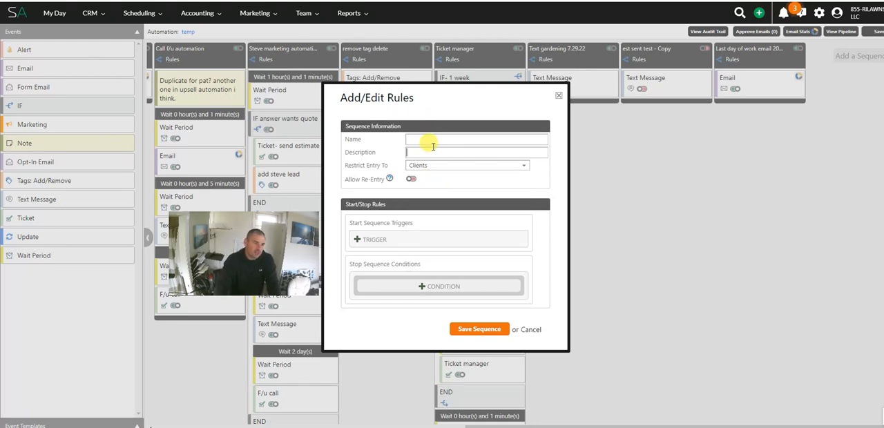
pyautogui.click(438, 140)
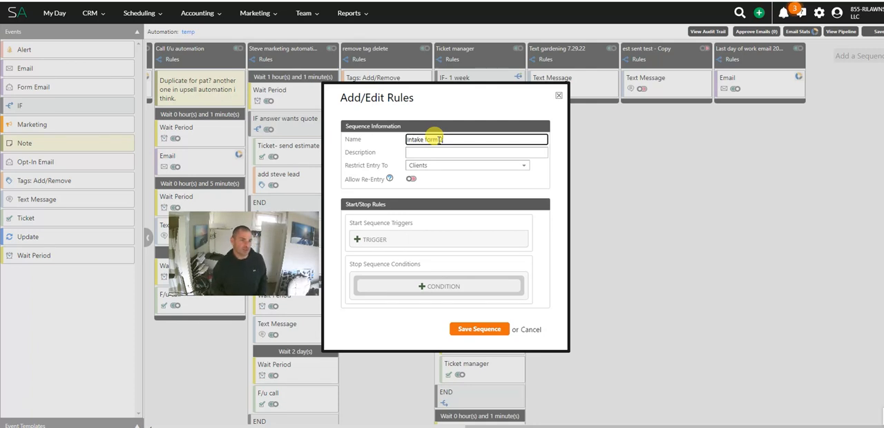
pyautogui.write('2023')
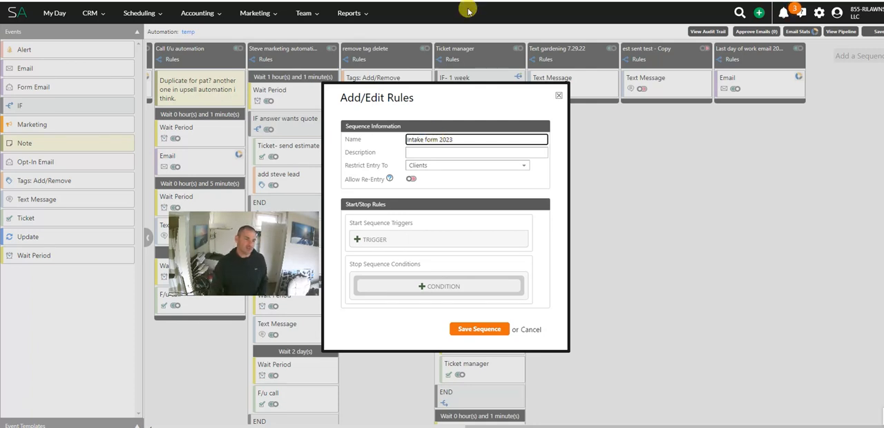
# Step: Add a "Run on date" start trigger to the sequence with the date 03-06
pyautogui.click(385, 245)
pyautogui.click(399, 240)
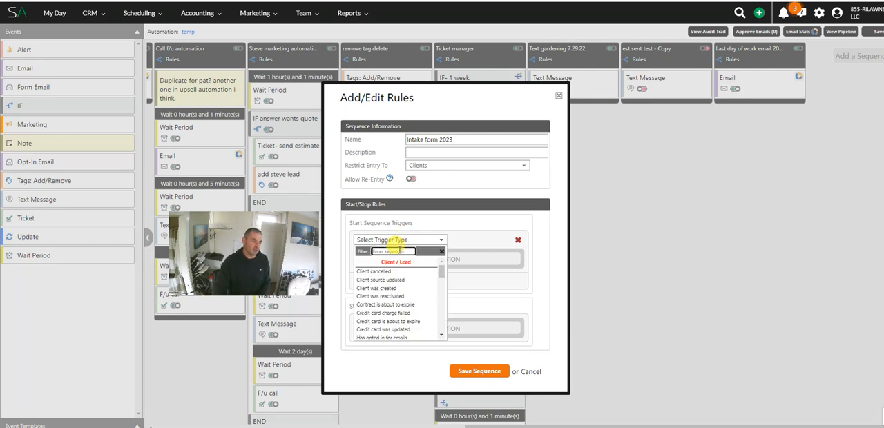
pyautogui.write('ter')
pyautogui.moveTo(399, 251); pyautogui.dragTo(282, 261)
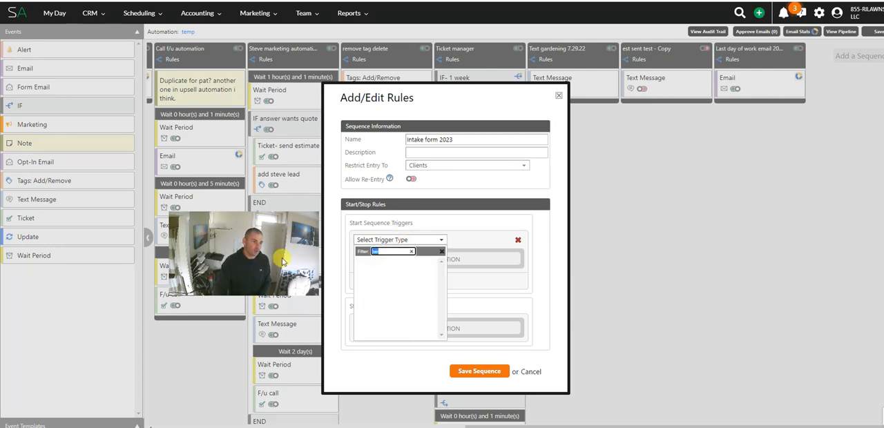
pyautogui.write('date')
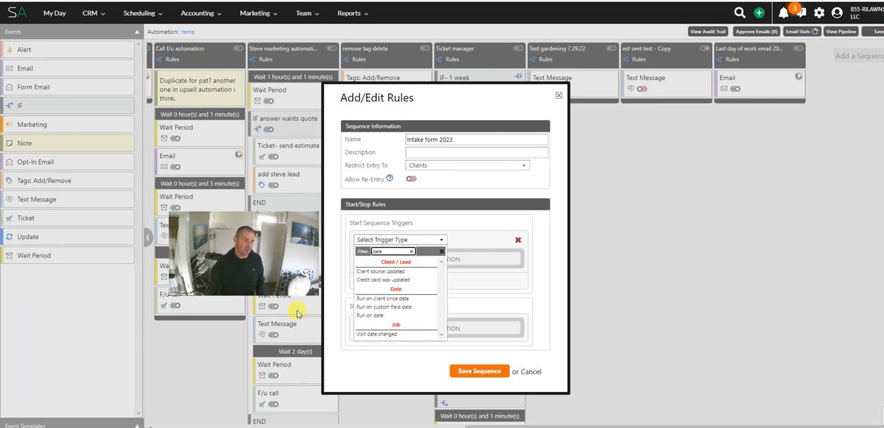
pyautogui.click(387, 314)
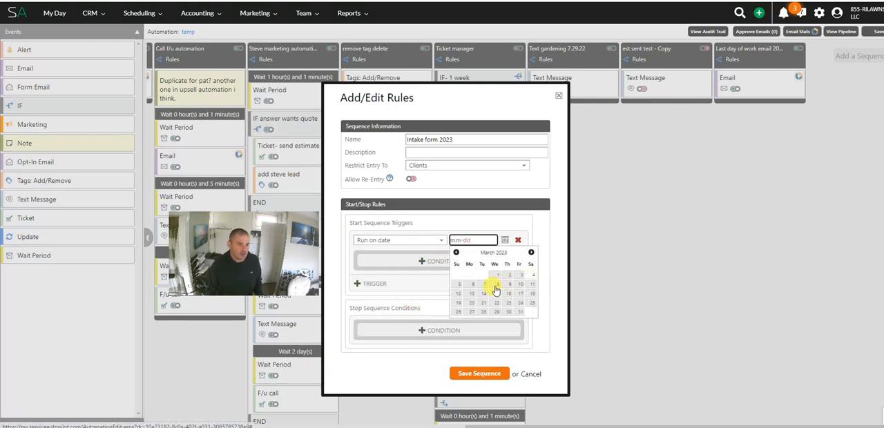
pyautogui.click(473, 285)
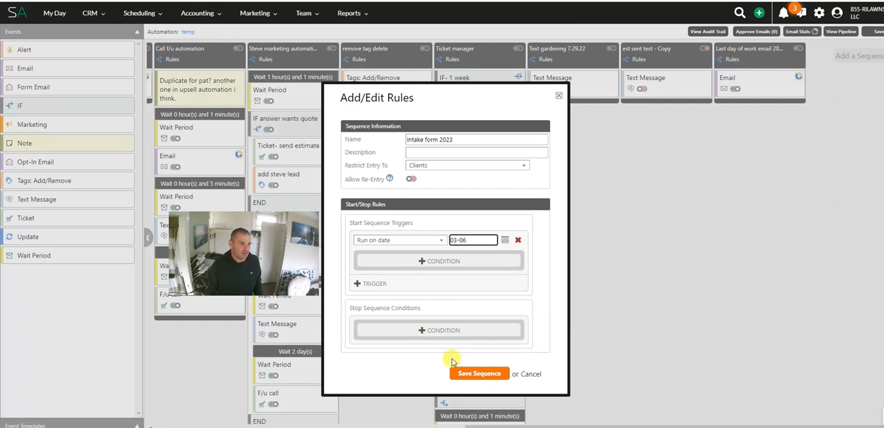
# Step: Add the trigger condition "Client currently has package scheduled" and select all packages for it
pyautogui.click(428, 262)
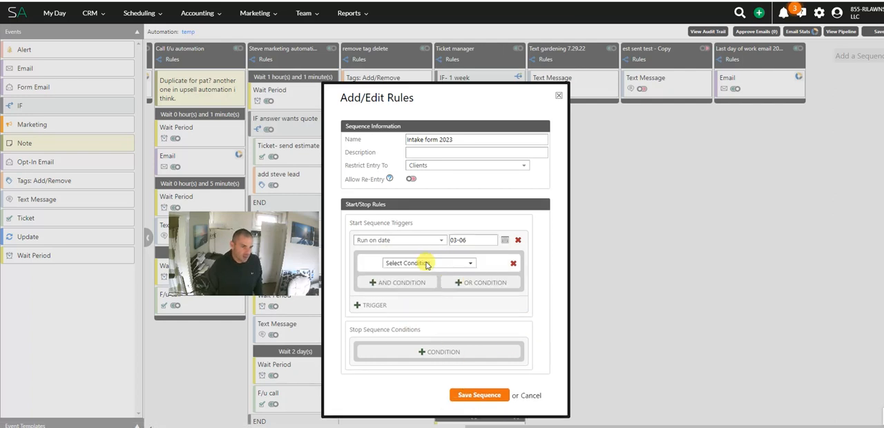
pyautogui.click(400, 266)
pyautogui.write('se')
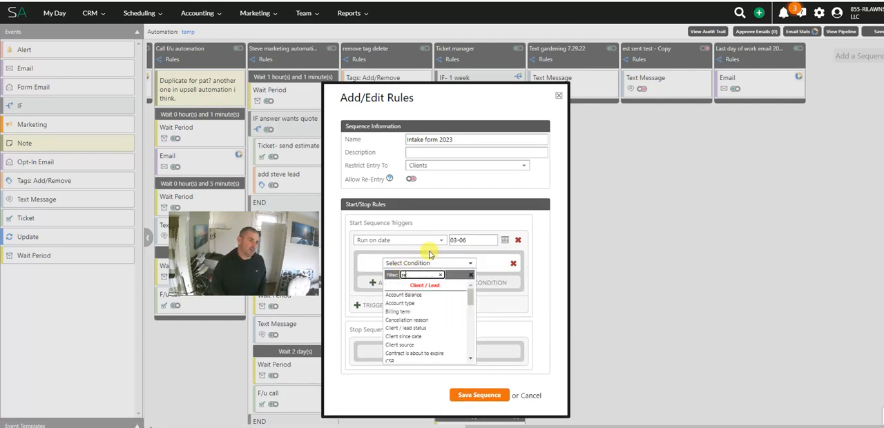
pyautogui.press('BackSpace')
pyautogui.press('BackSpace')
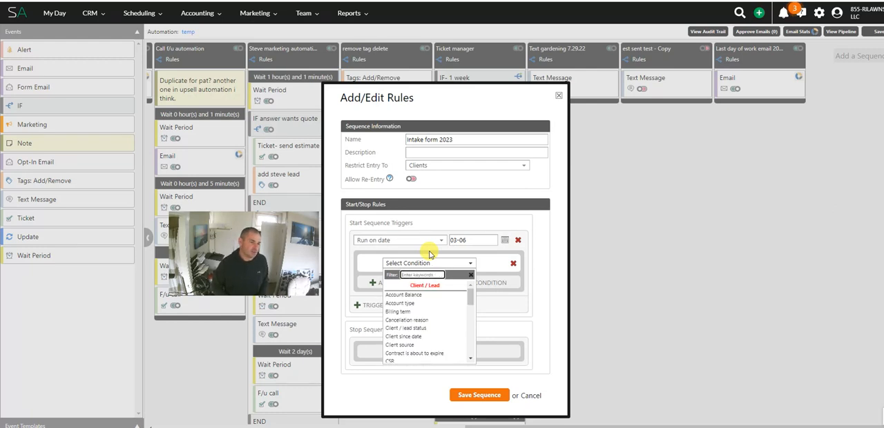
pyautogui.write('c')
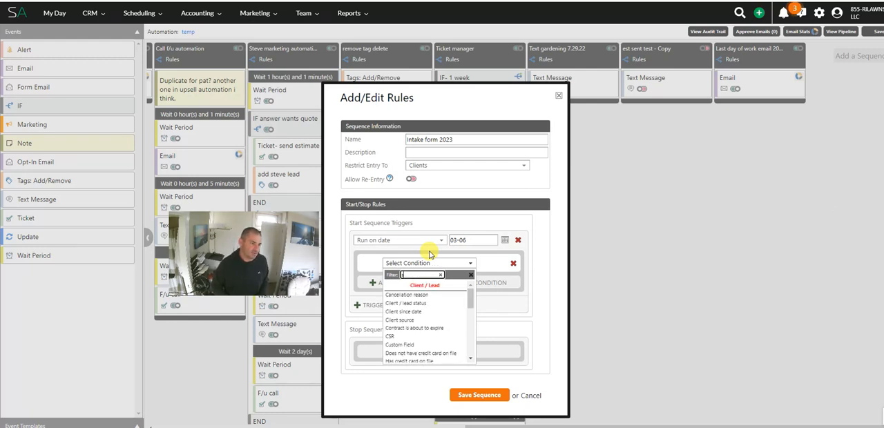
pyautogui.write('ch')
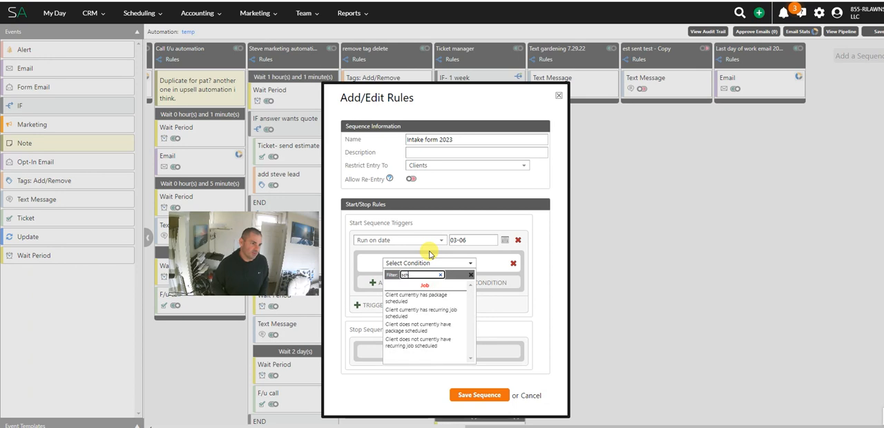
pyautogui.click(435, 297)
pyautogui.click(498, 269)
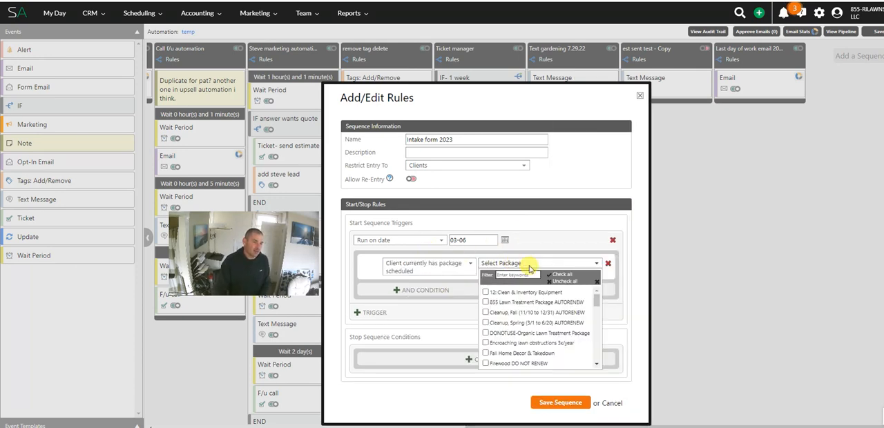
pyautogui.click(563, 275)
# Step: Add an AND condition "Client currently has recurring job scheduled" and select all services for it
pyautogui.click(414, 290)
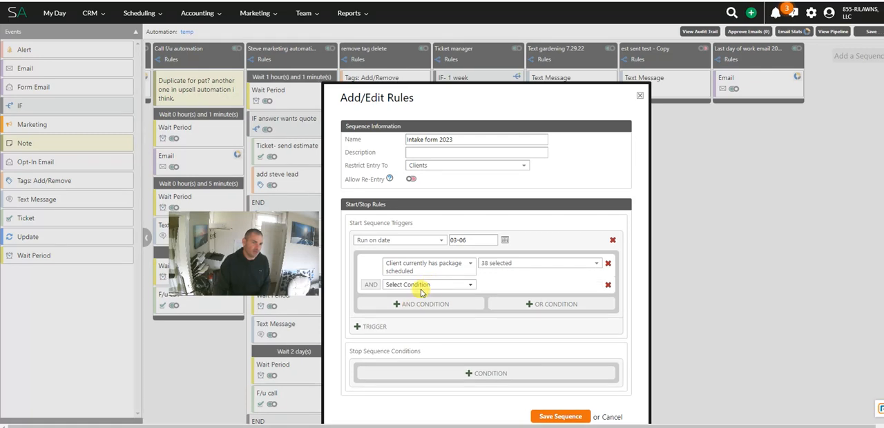
pyautogui.click(421, 290)
pyautogui.write('ser')
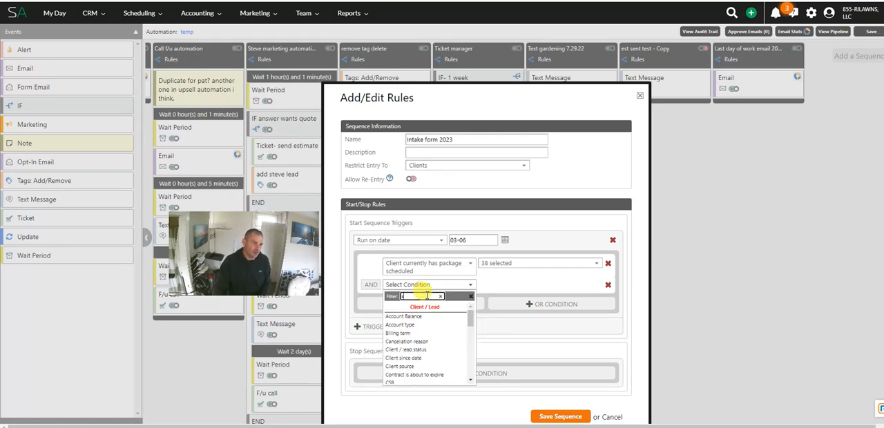
pyautogui.press('BackSpace')
pyautogui.press('BackSpace')
pyautogui.press('BackSpace')
pyautogui.write('recur')
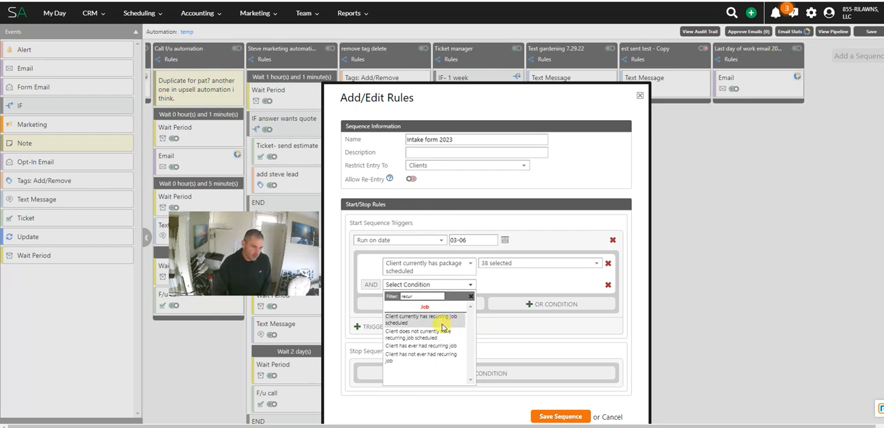
pyautogui.click(444, 325)
pyautogui.click(550, 287)
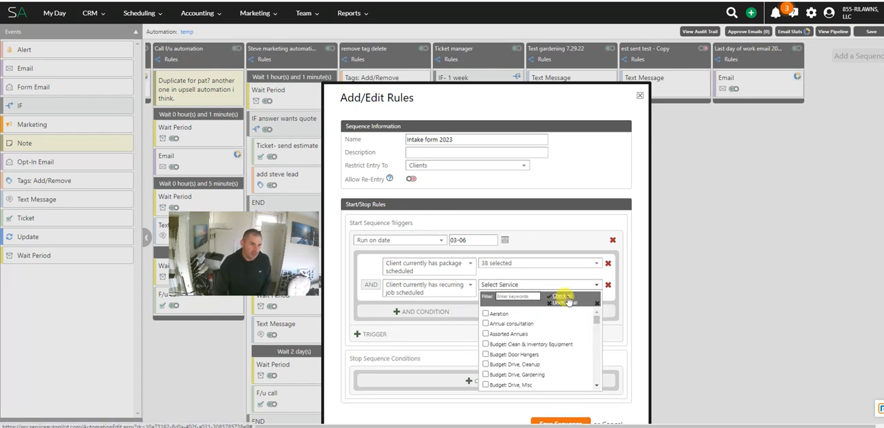
pyautogui.click(565, 298)
pyautogui.click(608, 153)
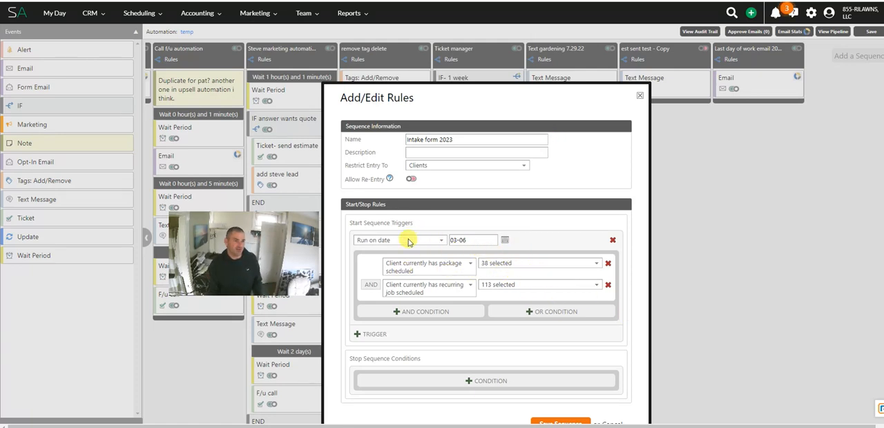
# Step: Add another AND condition, remove it while still blank, and save the Intake form 2023 sequence
pyautogui.click(425, 311)
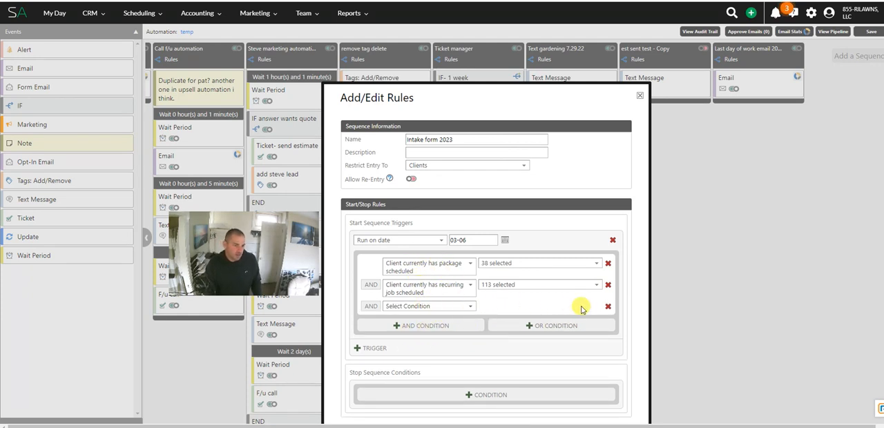
pyautogui.click(609, 308)
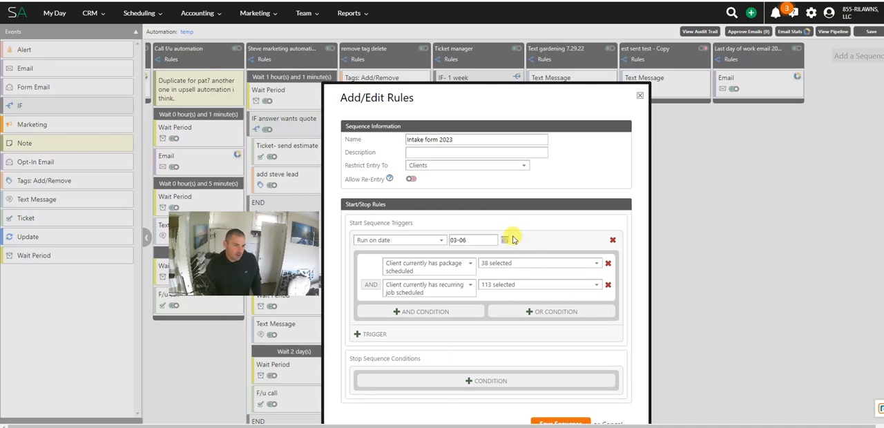
pyautogui.scroll(-1, 490, 279)
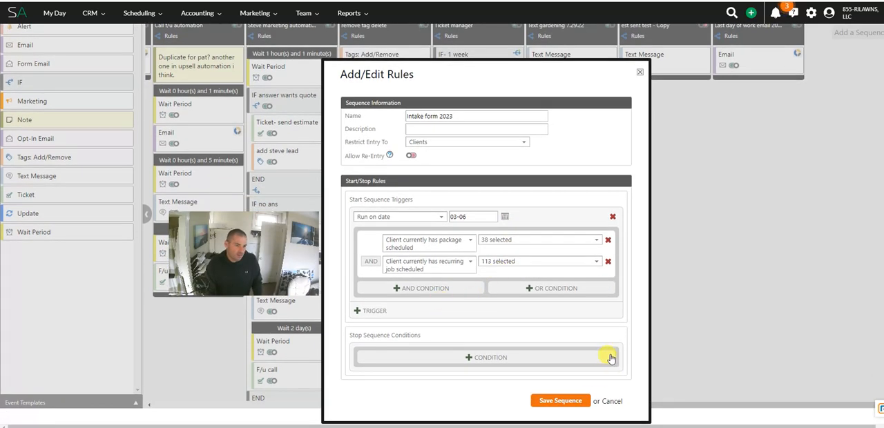
pyautogui.click(560, 400)
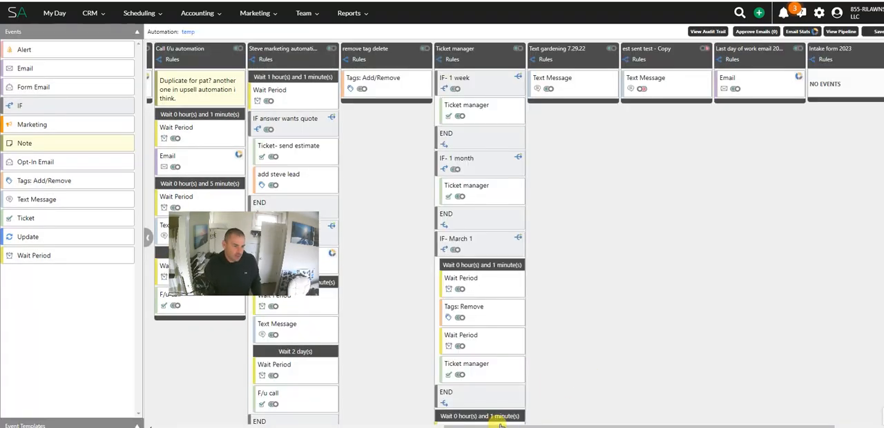
# Step: Look at the new Intake form 2023 sequence, then review the Lead intake form sequence in the RBS-03c: Office- Scheduling automation
pyautogui.moveTo(495, 424); pyautogui.dragTo(690, 420)
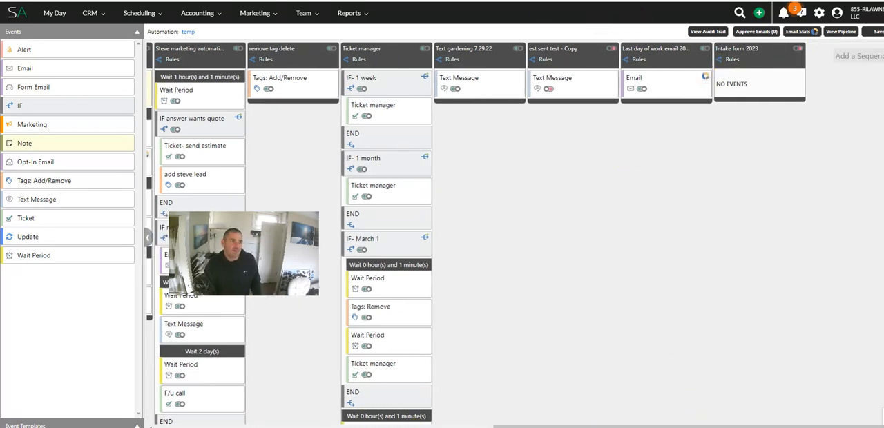
pyautogui.hotkey('ctrl', 'Tab')
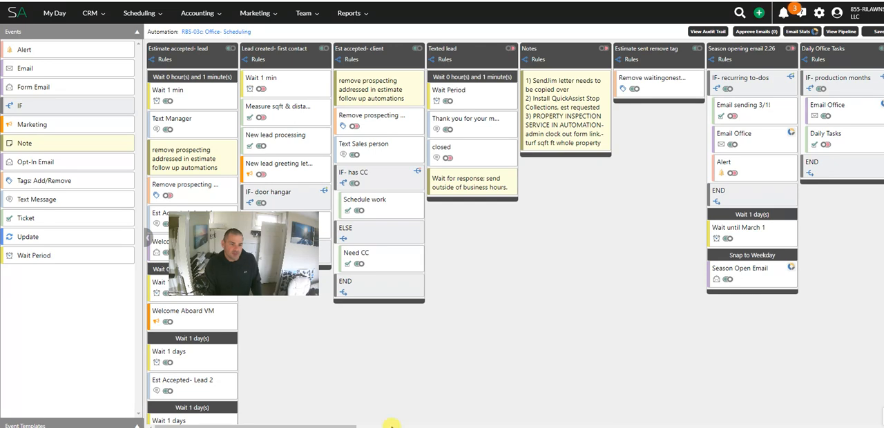
pyautogui.moveTo(351, 424); pyautogui.dragTo(878, 387)
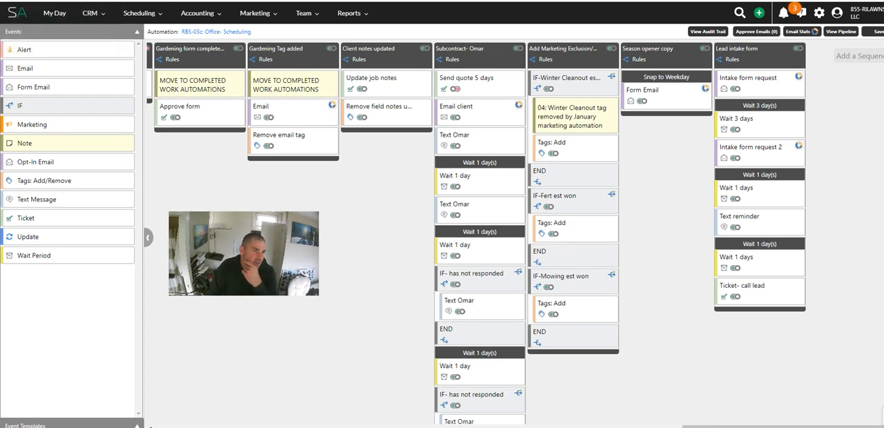
# Step: Switch to YouTube and view the page of the video "Client intake form, Service Autopilot Tutorial - Part 1"
pyautogui.hotkey('ctrl', 'Tab')
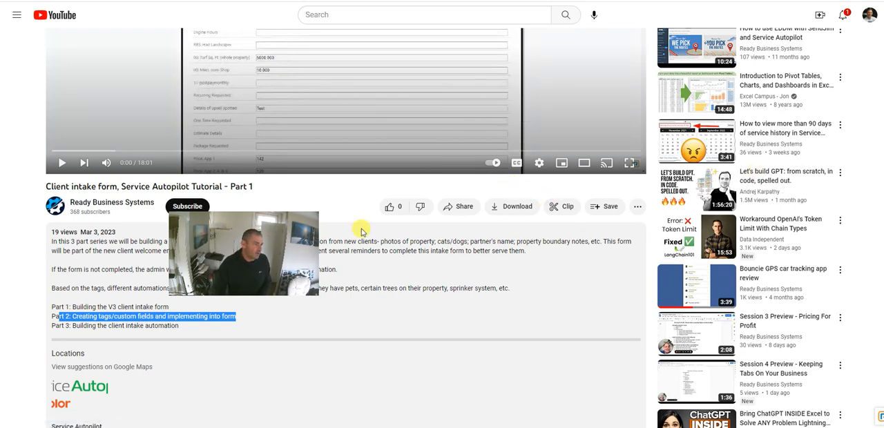
pyautogui.scroll(1, 404, 245)
pyautogui.scroll(2, 404, 245)
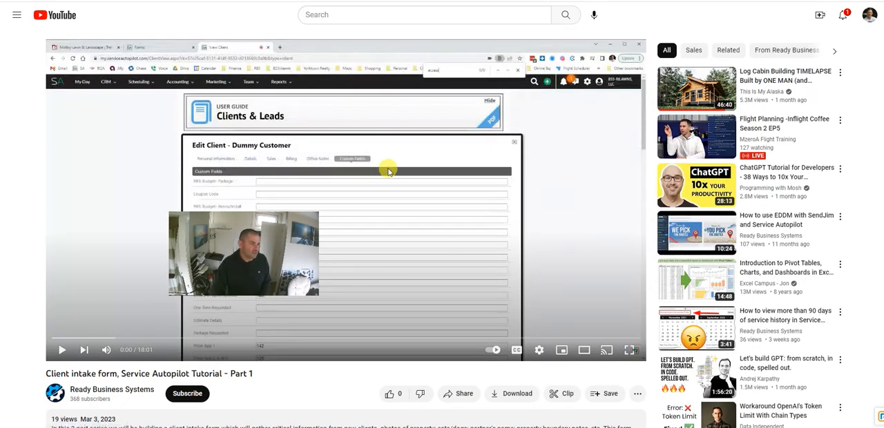